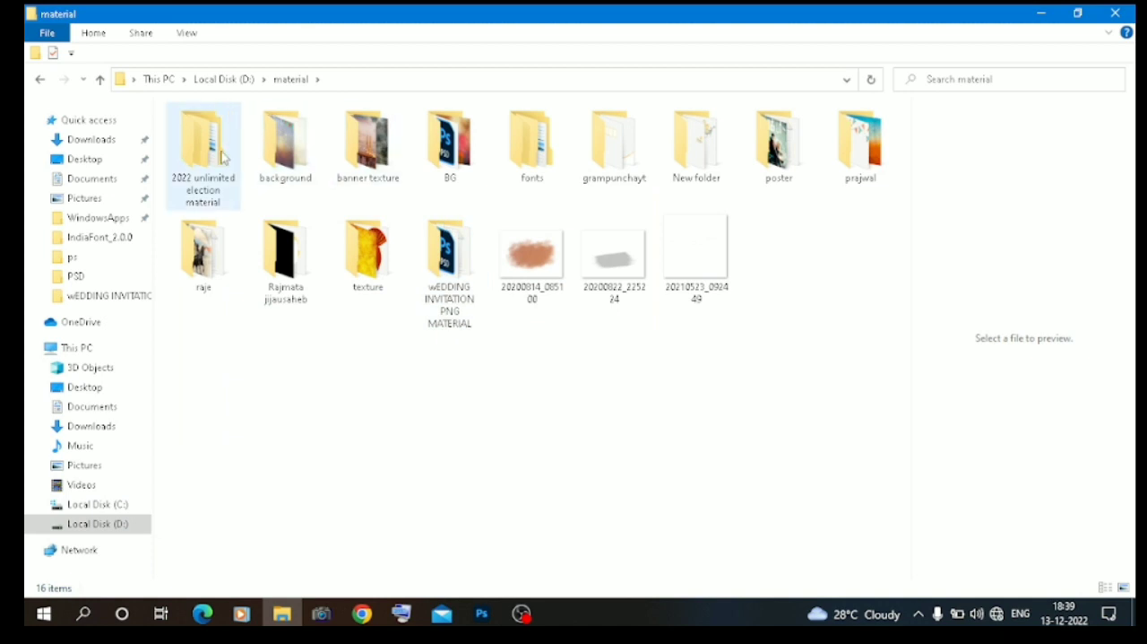
Open the Election Calligraphy folder inside the 2022 unlimited election material folder.
double_click(240, 134)
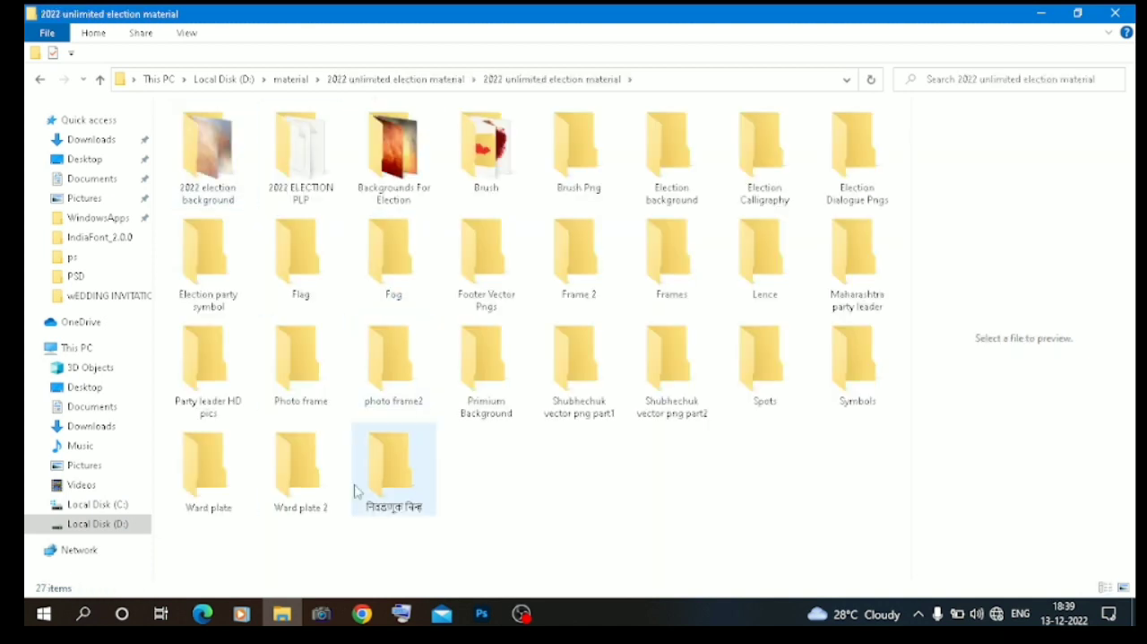
left_click(753, 161)
double_click(753, 162)
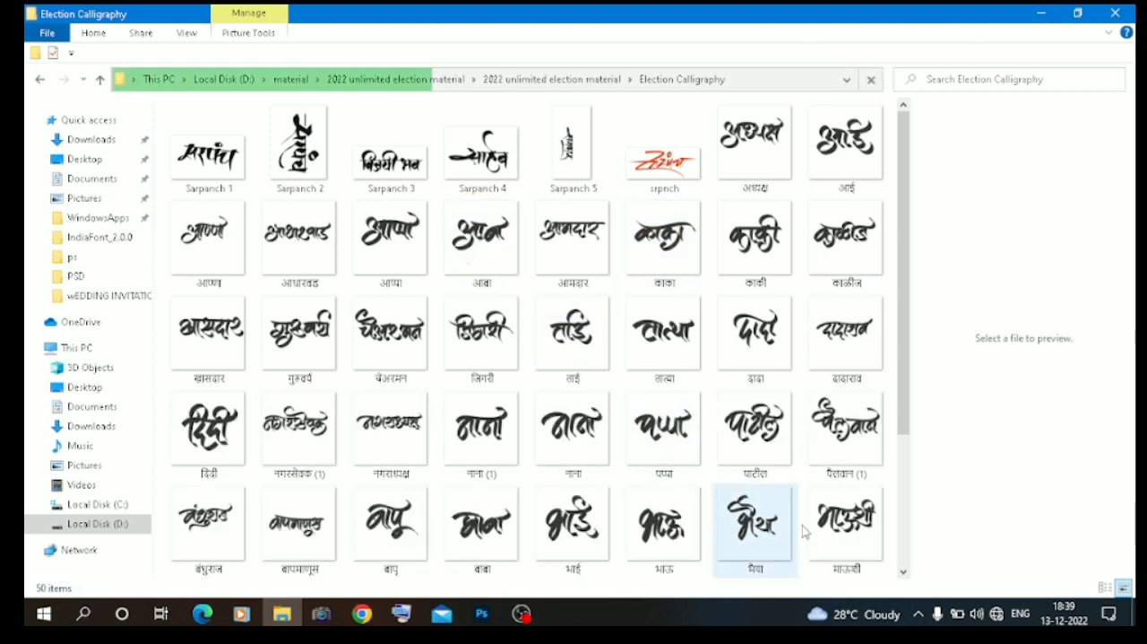
Place the Sarpanch 1 calligraphy in the Untitled-2 Photoshop document, scaled to about 11.6% and rotated about -2.3°, near the canvas's upper left.
left_click_drag(216, 153, 500, 269)
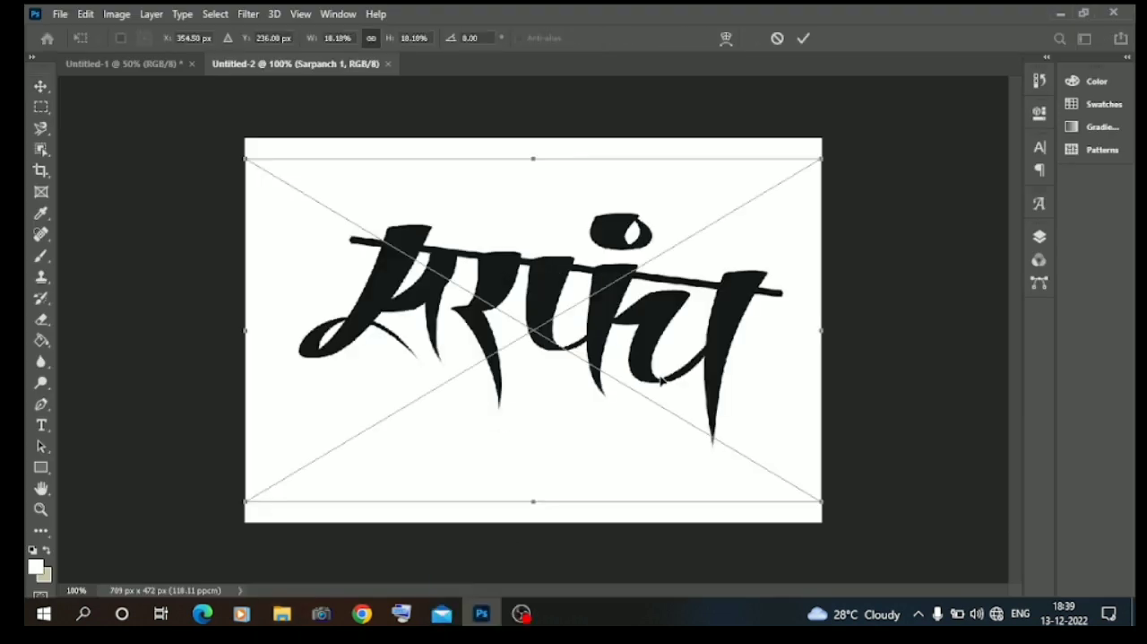
left_click_drag(823, 502, 700, 405)
left_click_drag(614, 319, 658, 314)
left_click_drag(274, 421, 304, 451)
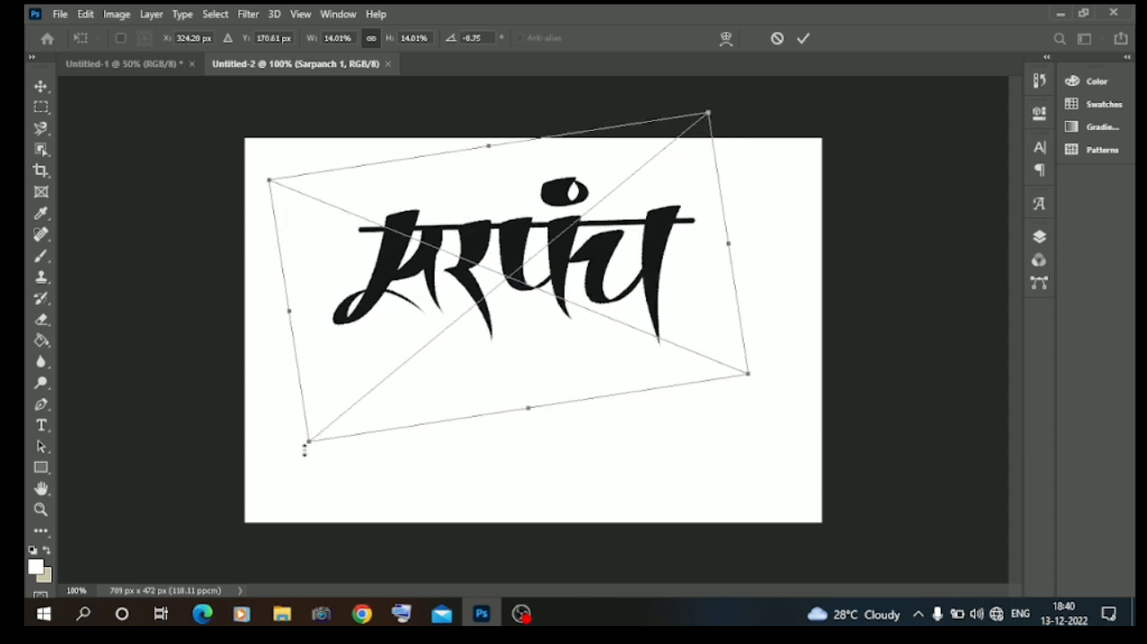
left_click_drag(762, 373, 698, 378)
left_click_drag(544, 269, 583, 265)
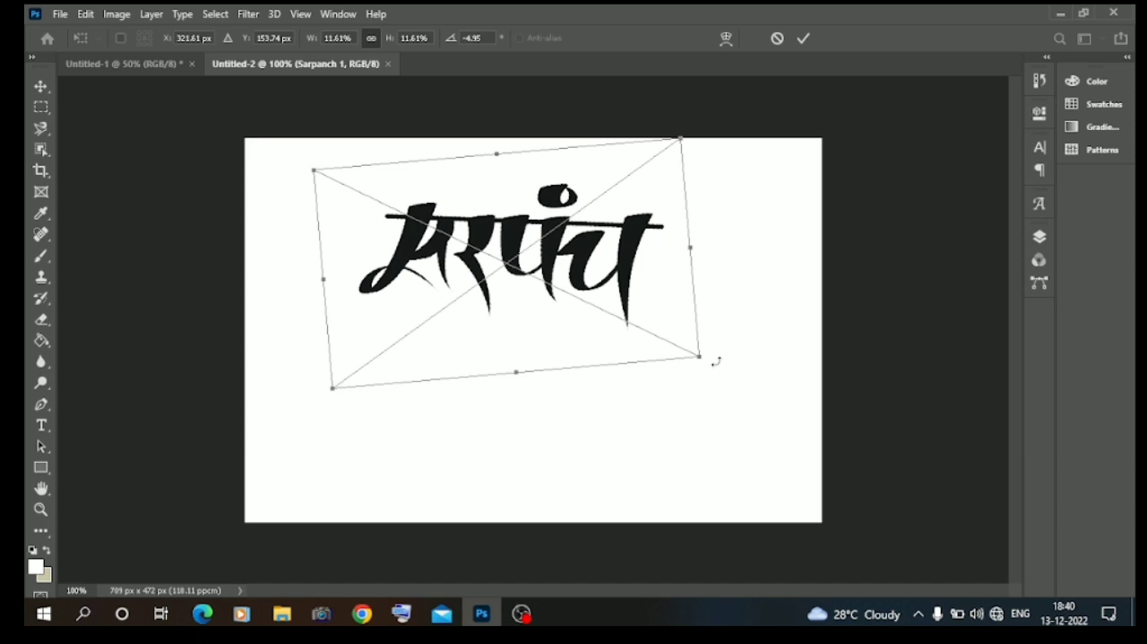
left_click_drag(716, 362, 716, 372)
left_click_drag(583, 266, 520, 256)
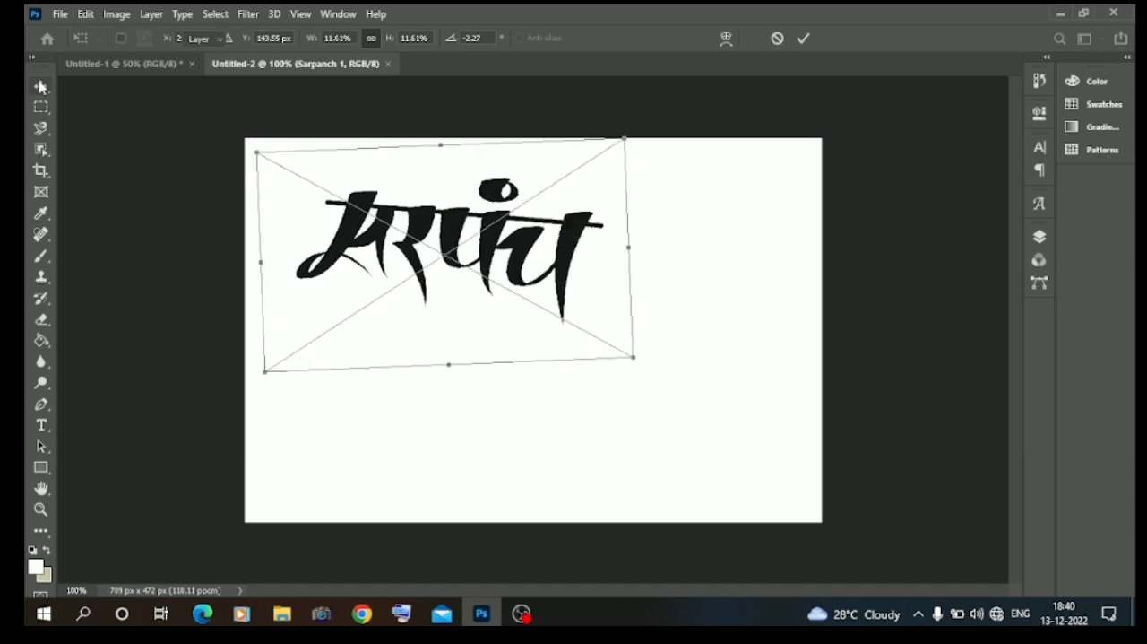
key("Return")
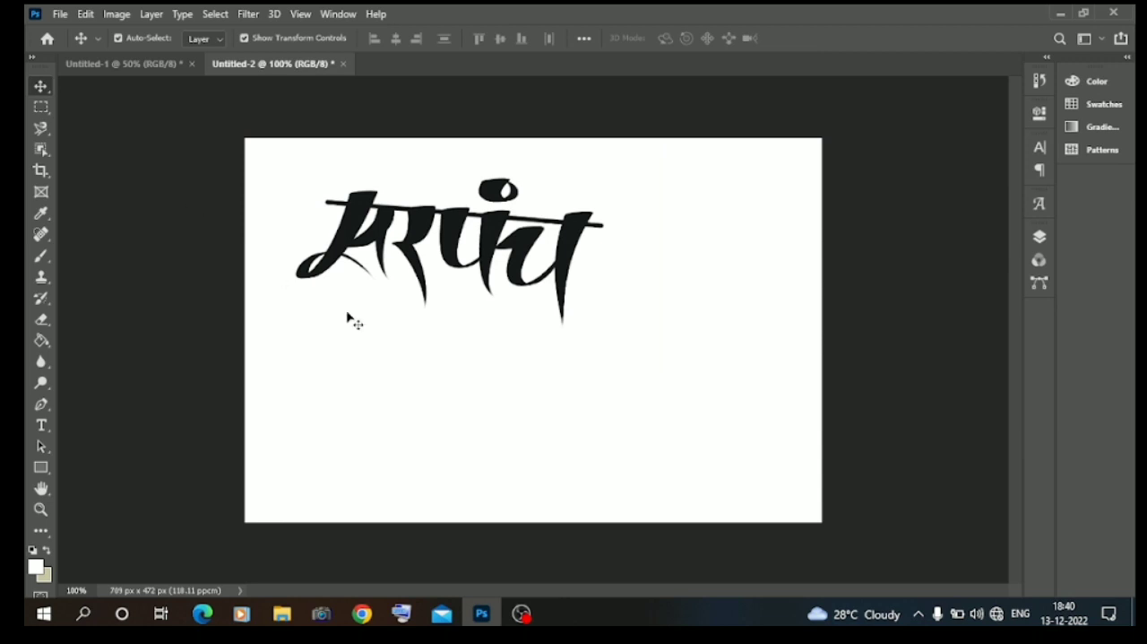
left_click_drag(566, 261, 536, 261)
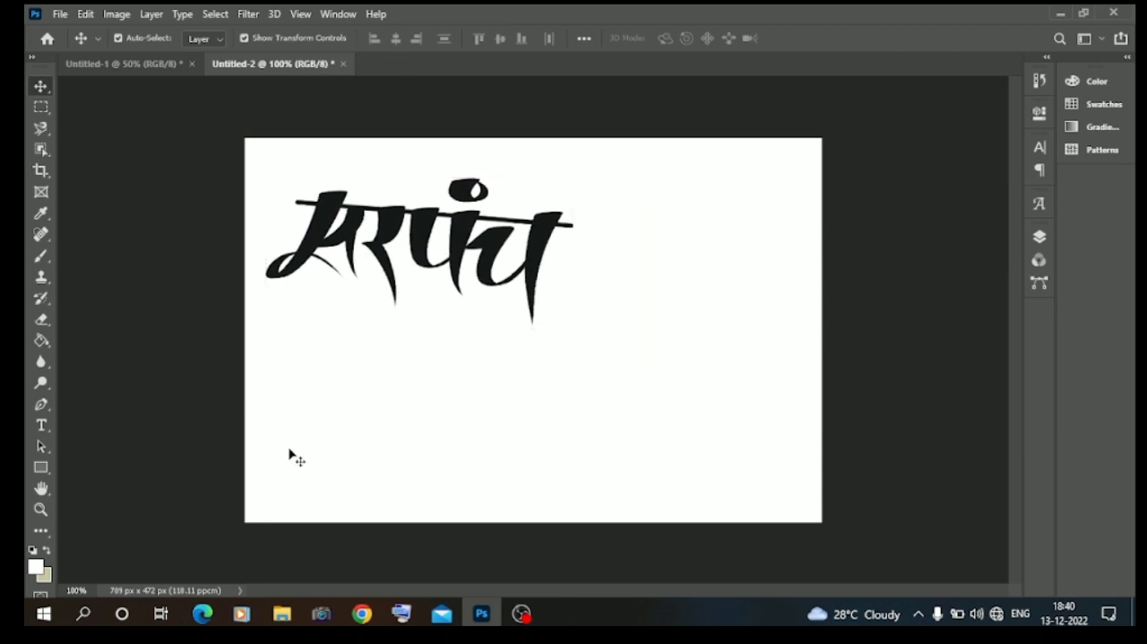
Place the red srpnch calligraphy from the Election Calligraphy folder in the Photoshop document, below and right of the black lettering.
left_click(287, 612)
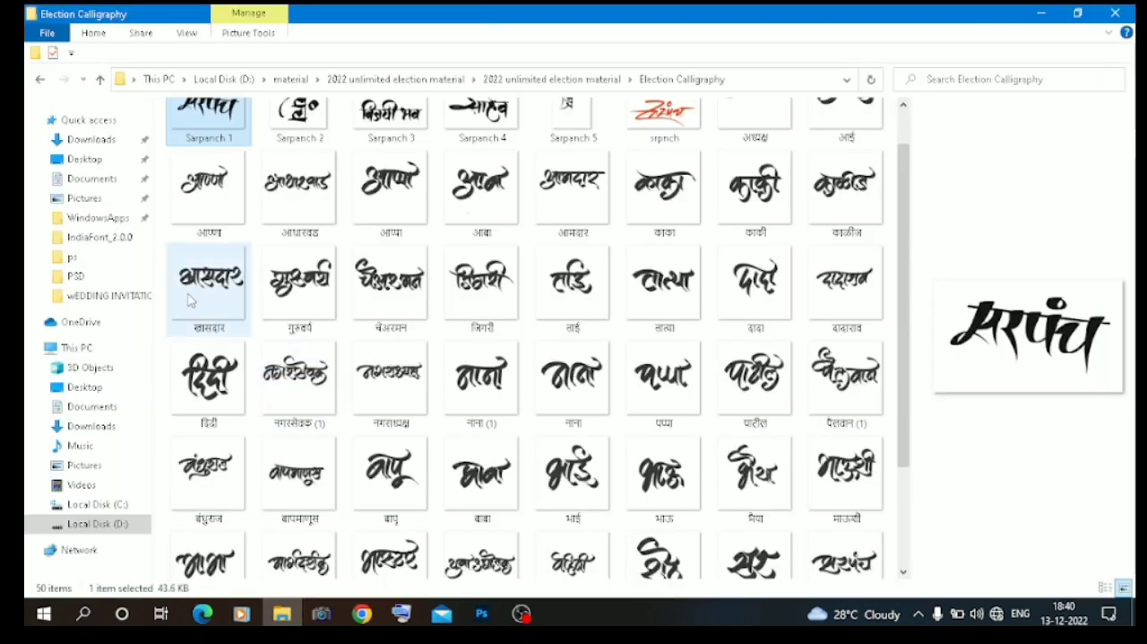
scroll(179, 278, "up", 1)
left_click_drag(662, 166, 495, 367)
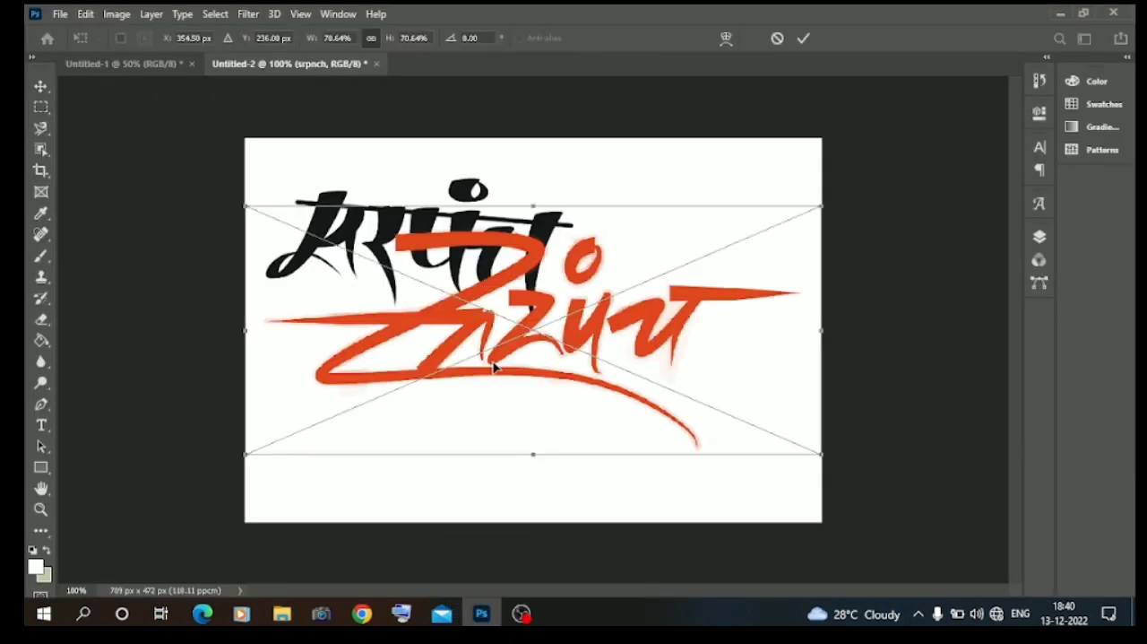
left_click(42, 90)
left_click_drag(799, 452, 812, 489)
key("Return")
Delete the black Sarpanch 1 calligraphy layer.
left_click(327, 229)
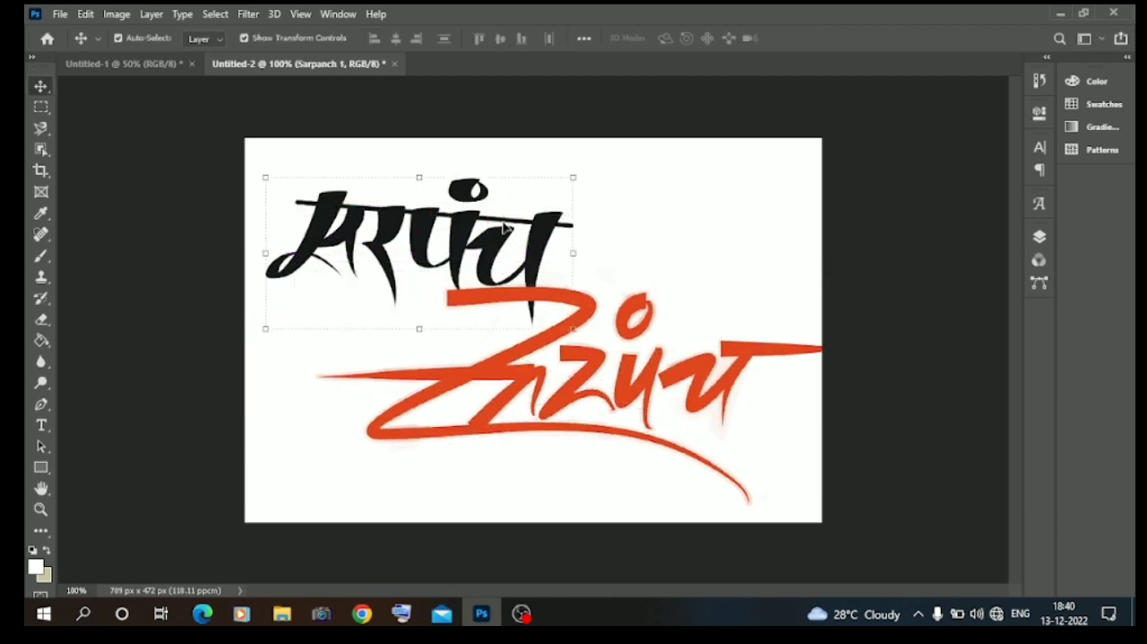
left_click(1039, 238)
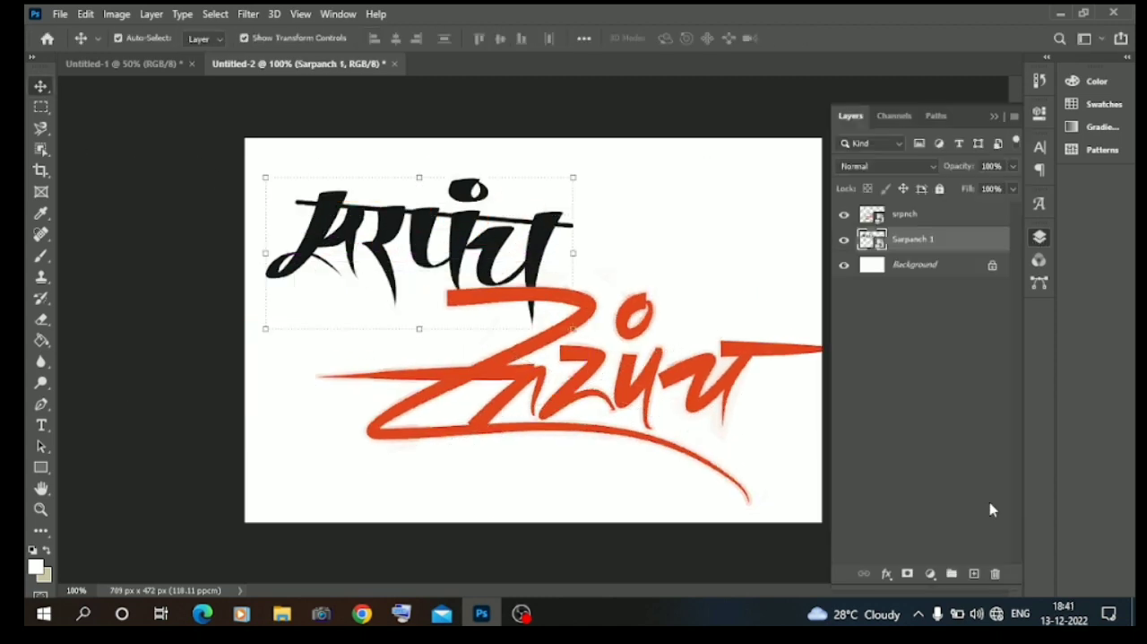
left_click(993, 574)
Scale down the red srpnch calligraphy and position it across the upper left of the canvas.
left_click(633, 404)
left_click_drag(633, 404, 514, 290)
left_click_drag(743, 397, 601, 352)
left_click_drag(465, 245, 579, 269)
left_click(44, 90)
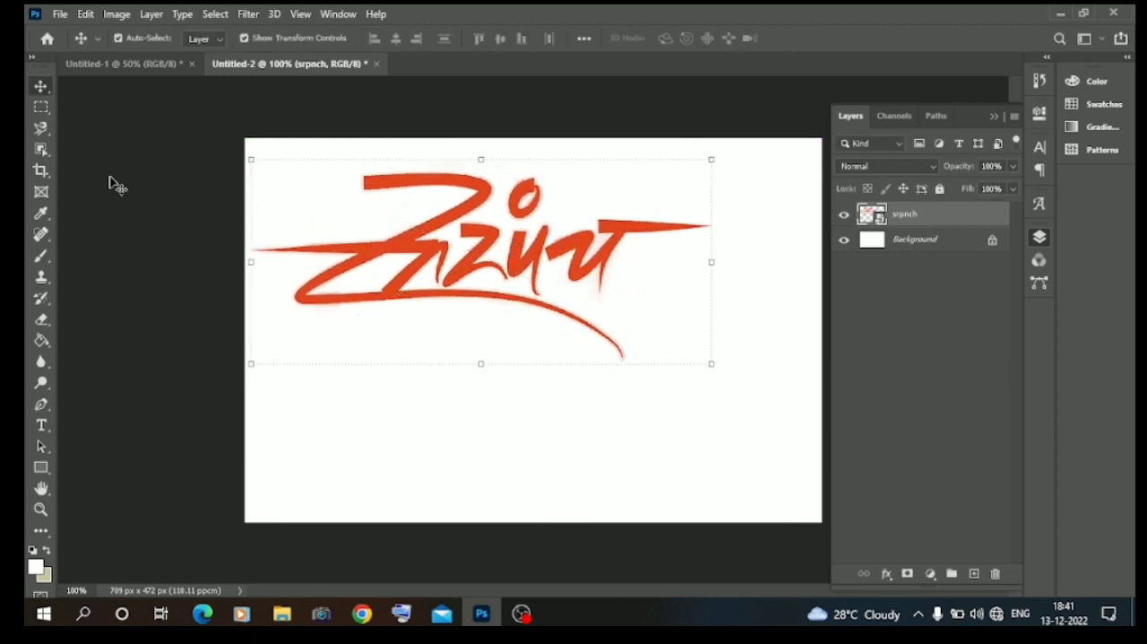
left_click(113, 179)
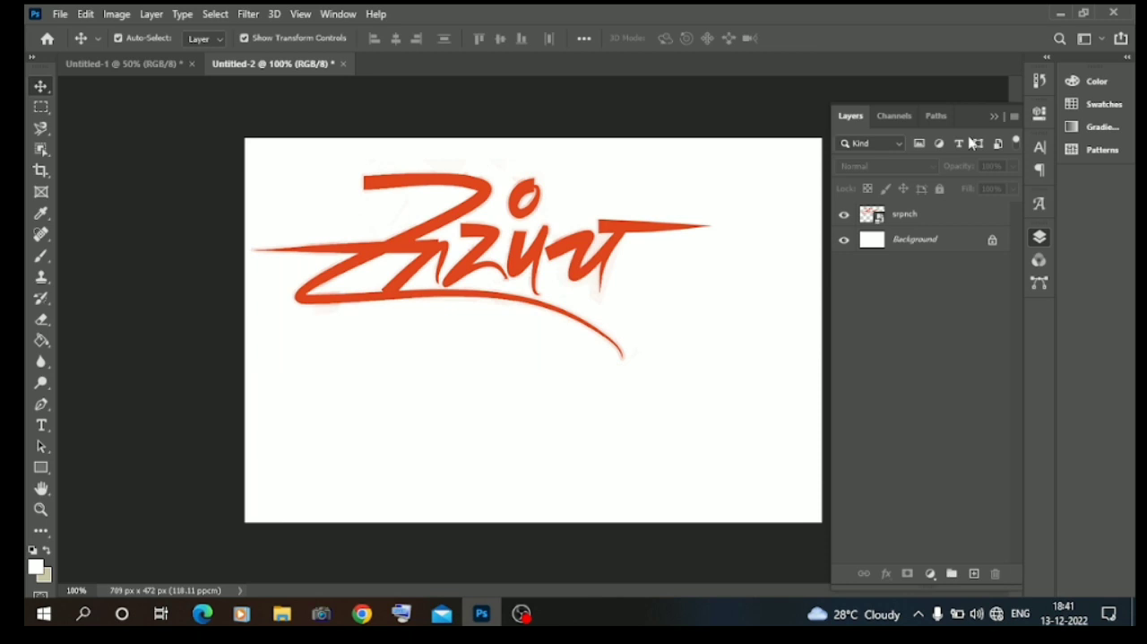
left_click(993, 117)
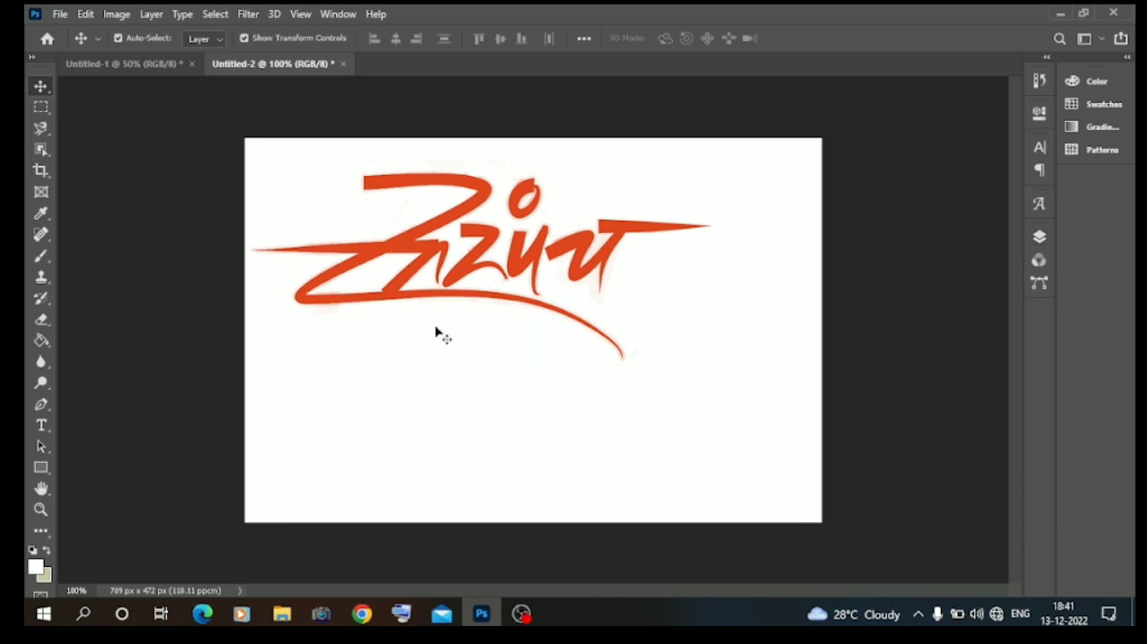
Place the red throne image from the Downloads folder in the Photoshop document and scale it down at the canvas's lower right.
left_click(283, 613)
left_click(83, 427)
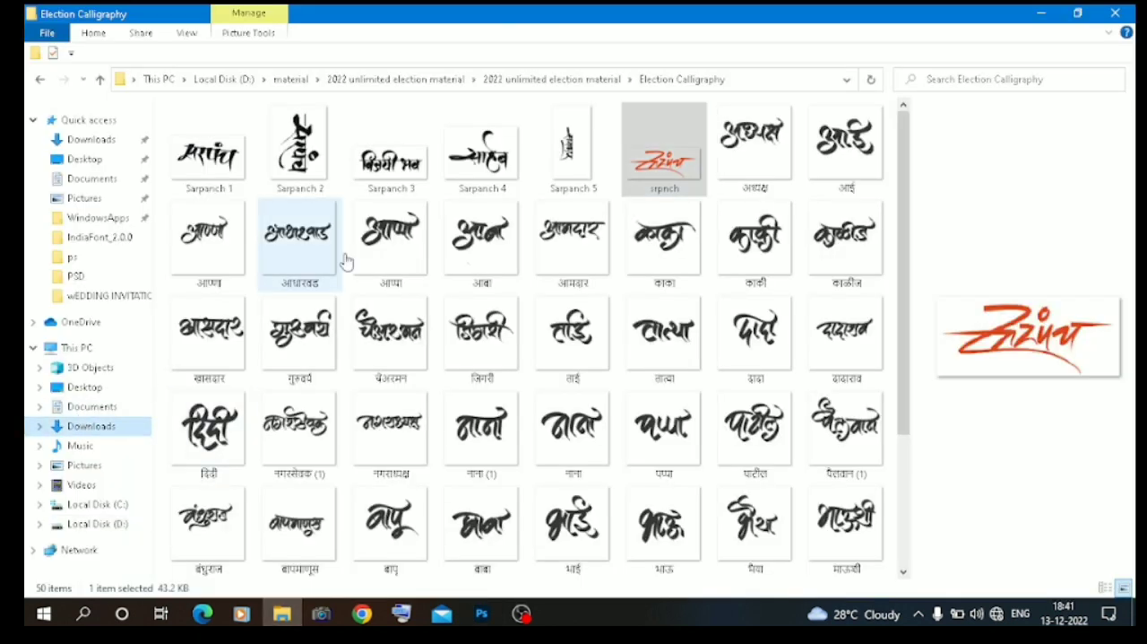
left_click_drag(208, 170, 691, 388)
left_click_drag(724, 332, 652, 334)
left_click_drag(565, 352, 768, 363)
left_click_drag(856, 344, 811, 344)
left_click_drag(734, 330, 766, 356)
key("Return")
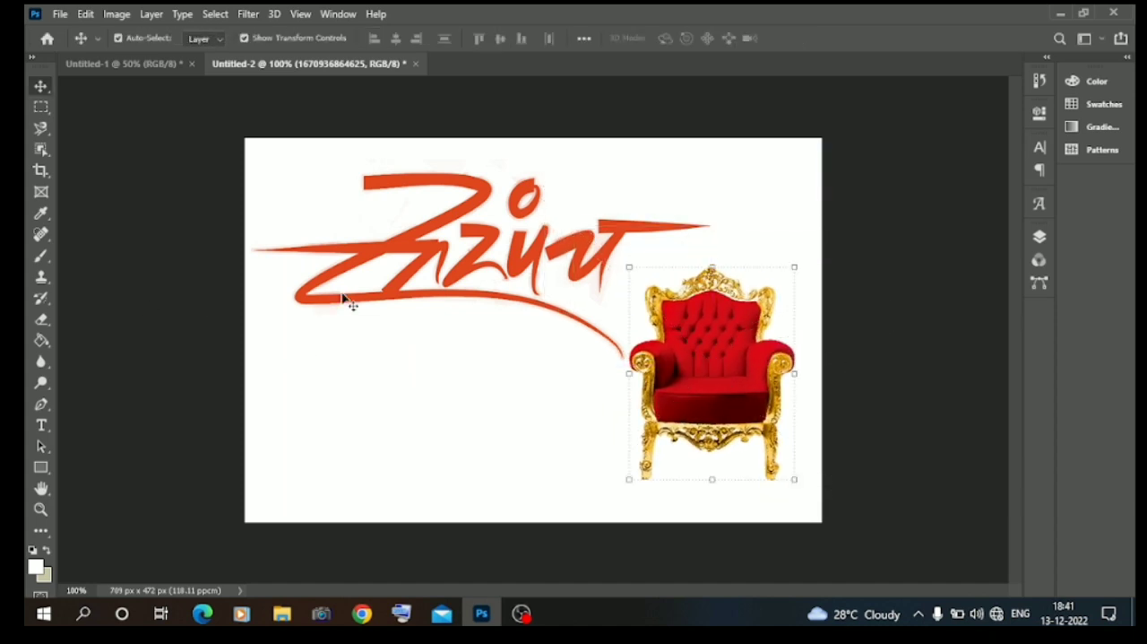
left_click(381, 297)
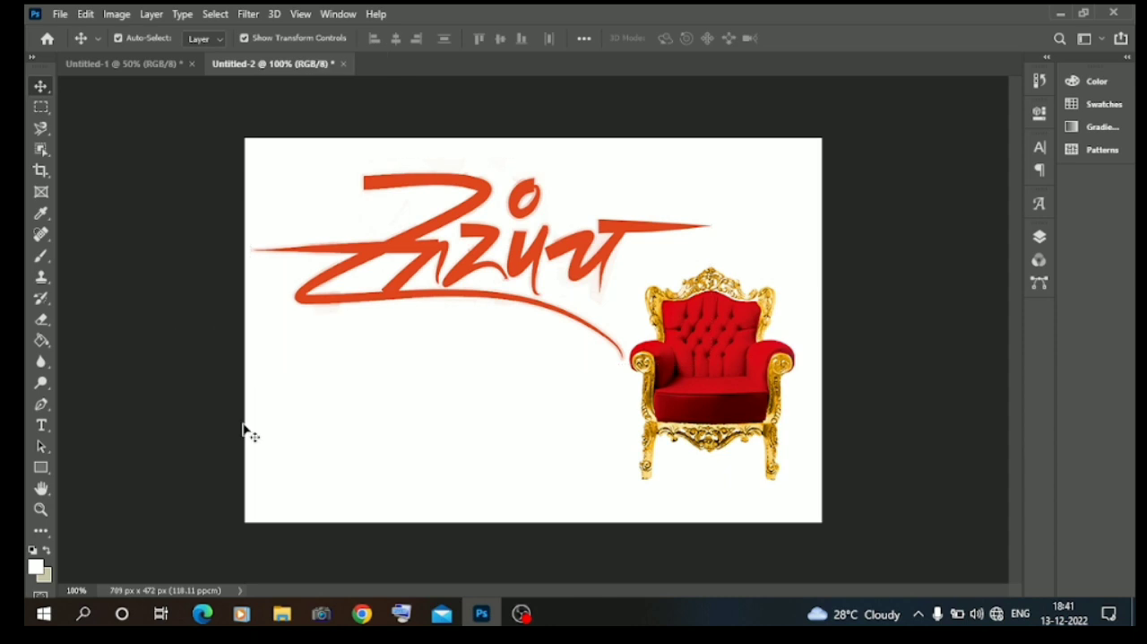
Place the garlanded cartoon man from the Downloads folder over the throne, scaled to about 5.92%.
left_click(283, 614)
left_click_drag(296, 159, 612, 388)
left_click_drag(654, 329, 578, 327)
left_click_drag(512, 343, 724, 392)
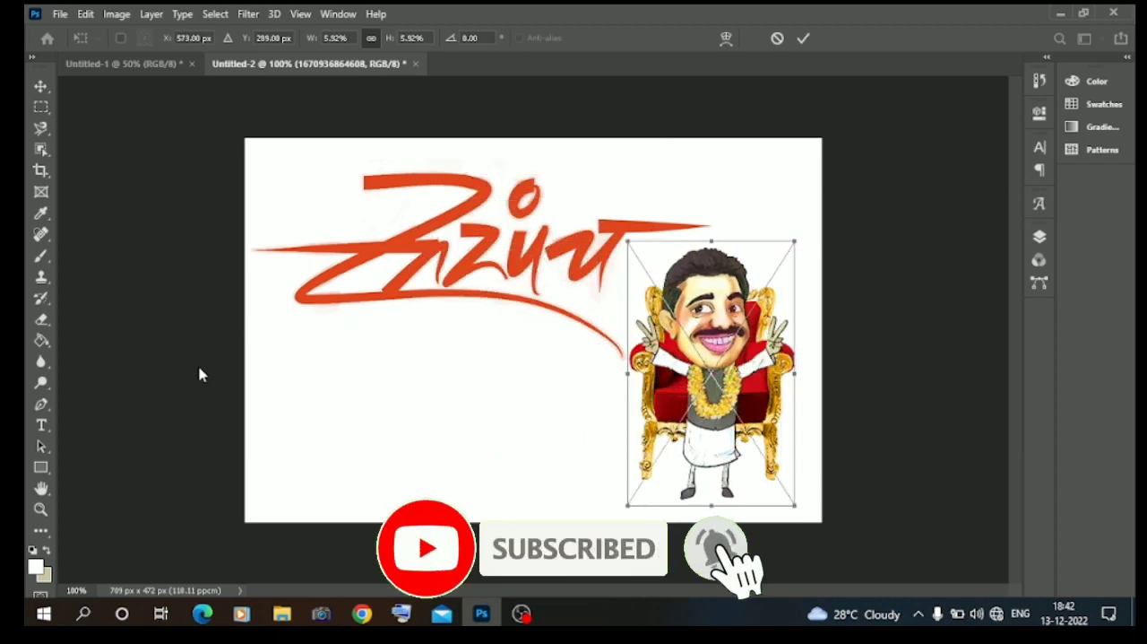
key("Return")
Scale the cartoon man down further and shift him toward the throne's left side.
left_click_drag(789, 376, 758, 374)
left_click_drag(686, 371, 709, 395)
key("Return")
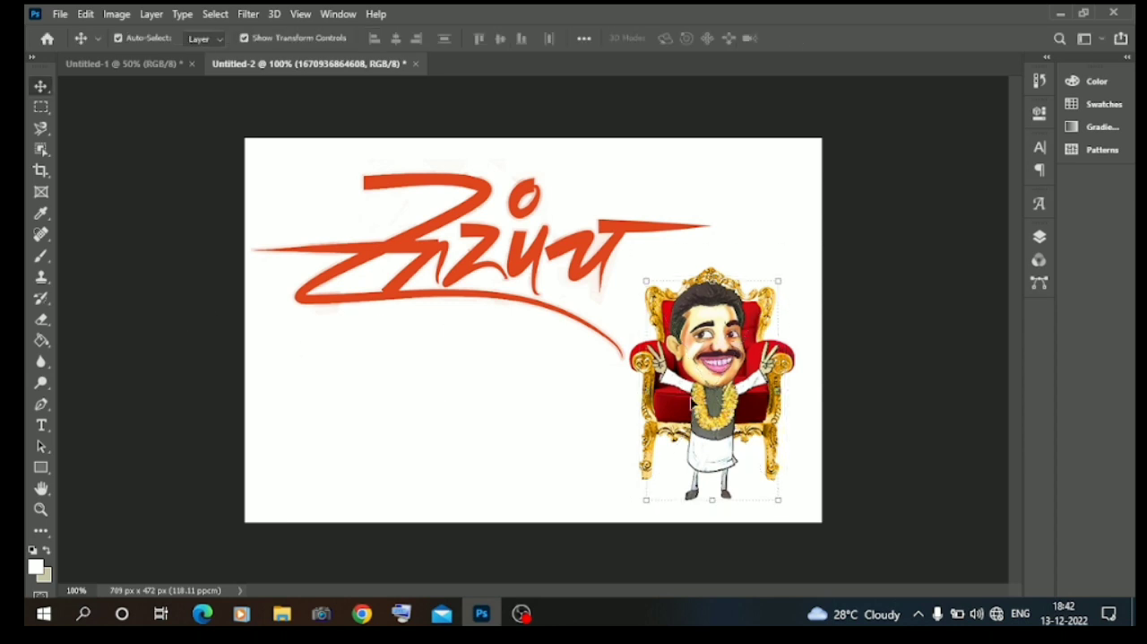
left_click_drag(705, 408, 675, 406)
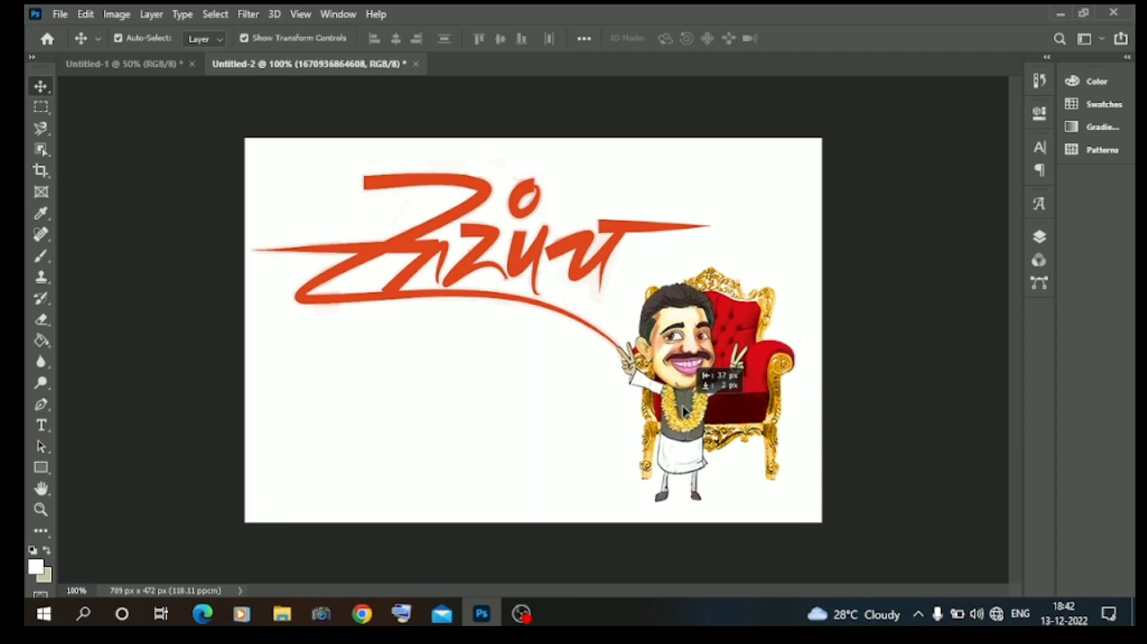
left_click(157, 435)
Scale the throne to about 20.32% against the canvas's right edge and move the cartoon man farther left and slightly down.
left_click(784, 387)
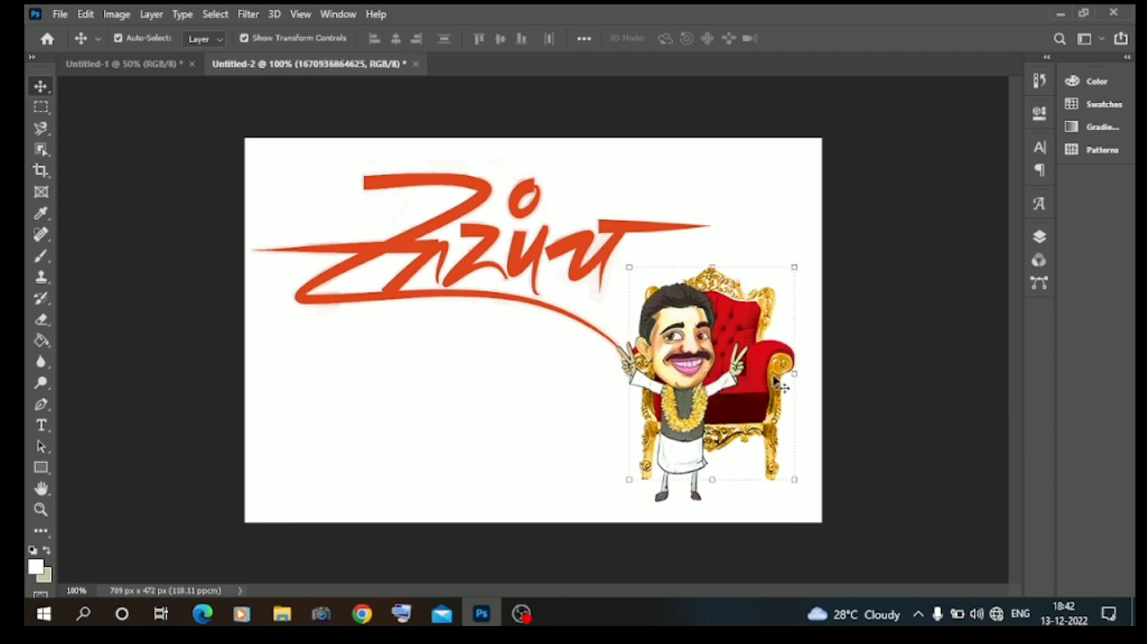
mouse_move(794, 373)
left_mouse_down()
mouse_move(878, 377)
mouse_move(810, 387)
left_mouse_up()
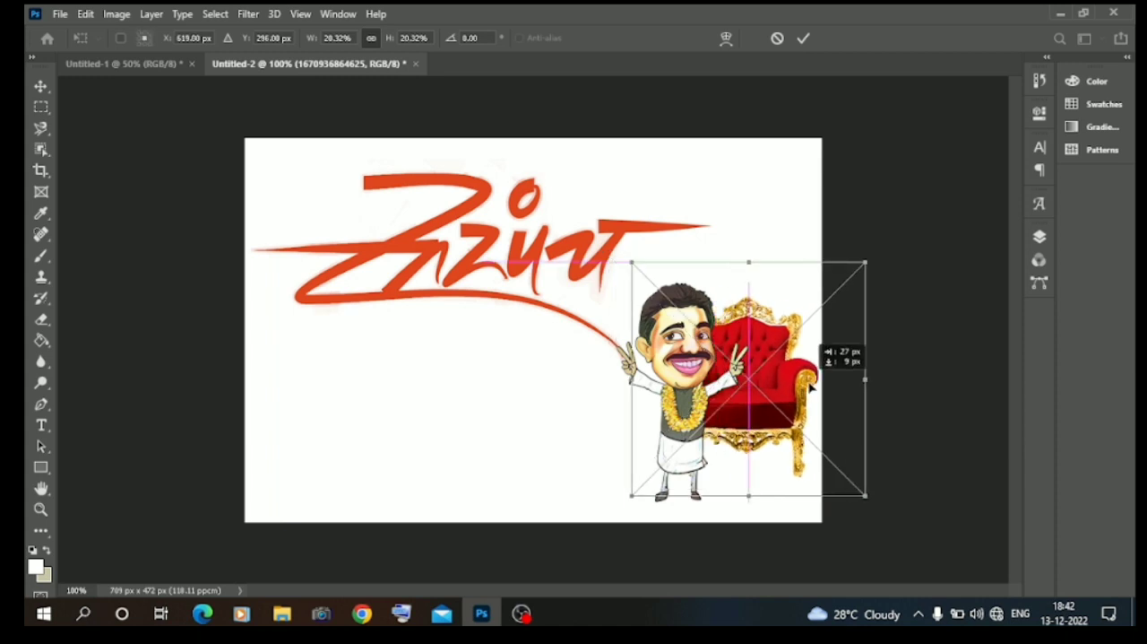
left_click(140, 362)
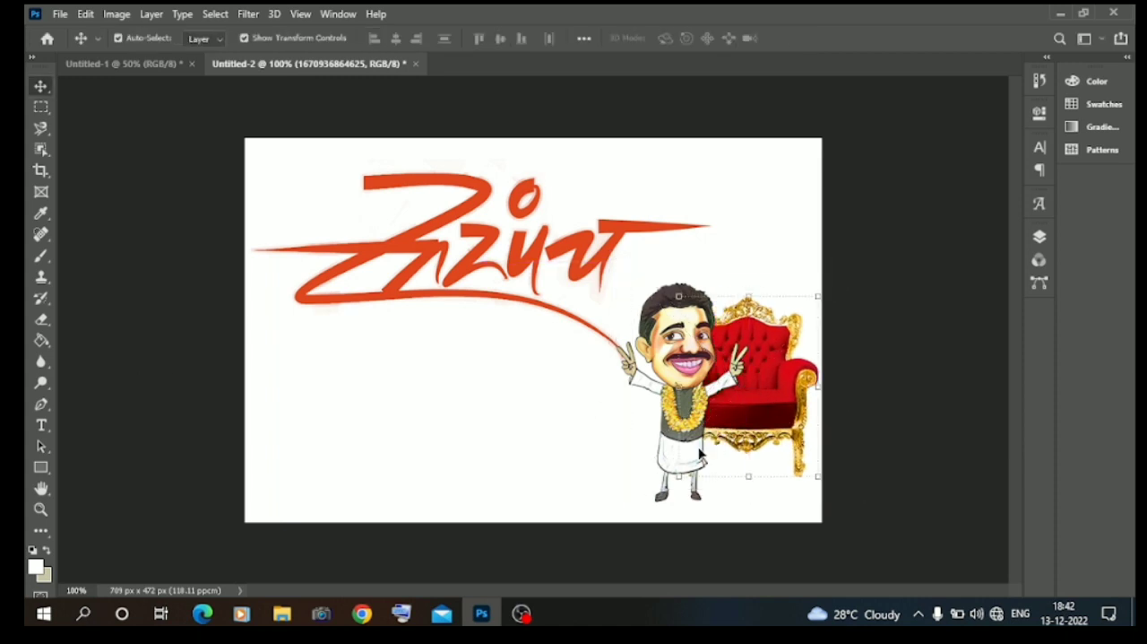
left_click_drag(683, 425, 659, 435)
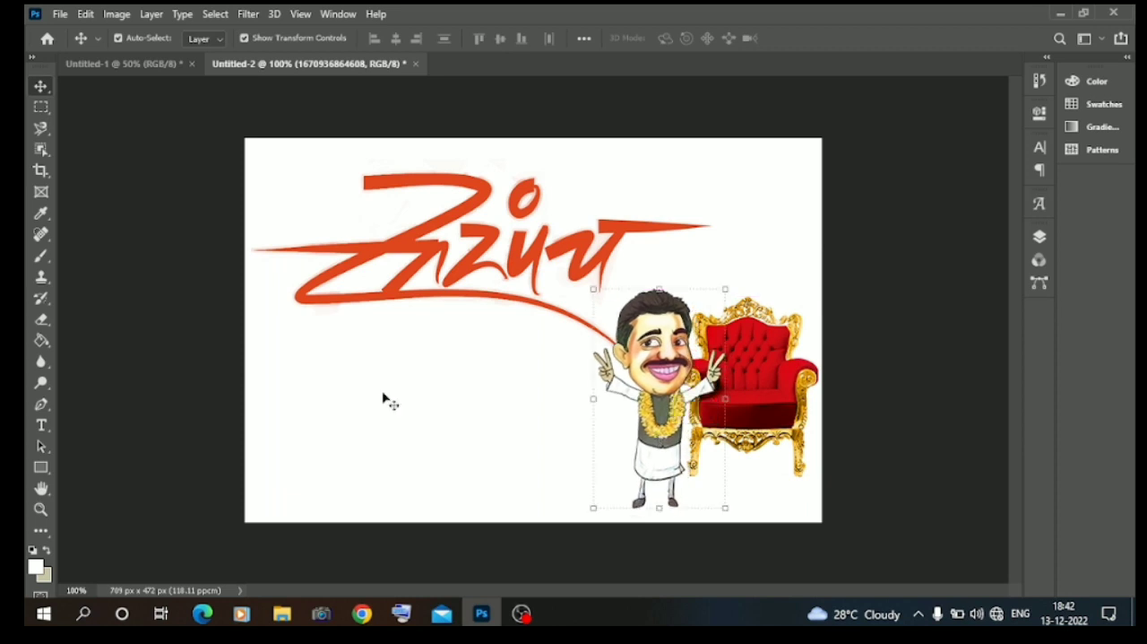
left_click(140, 368)
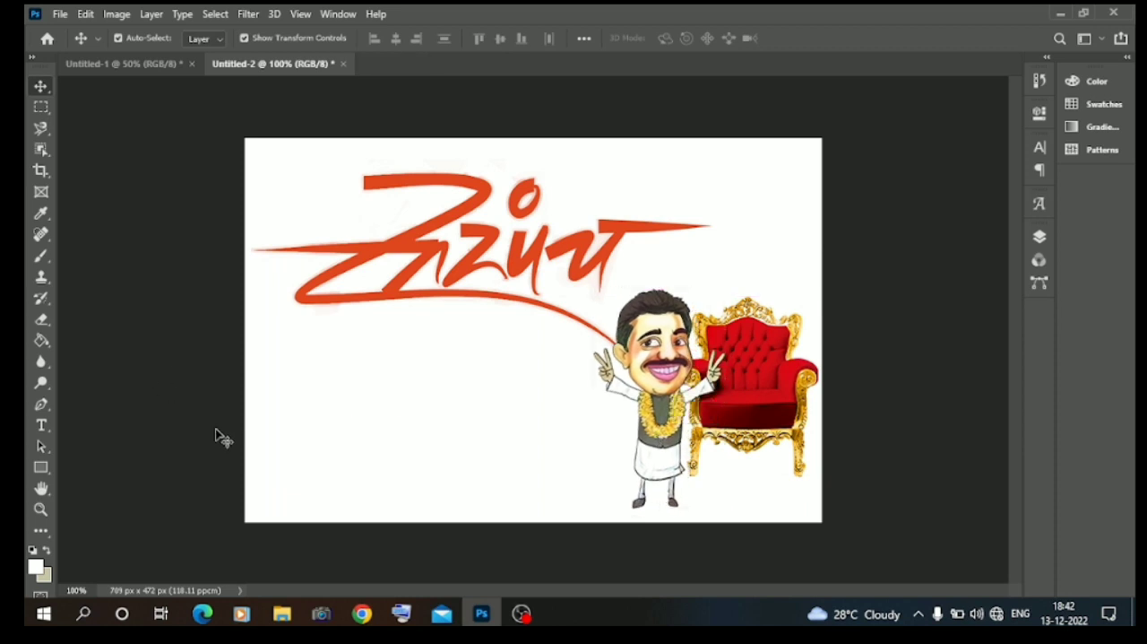
Switch to File Explorer and open the inner 2022 unlimited election material folder under material on Local Disk (D:).
left_click(293, 618)
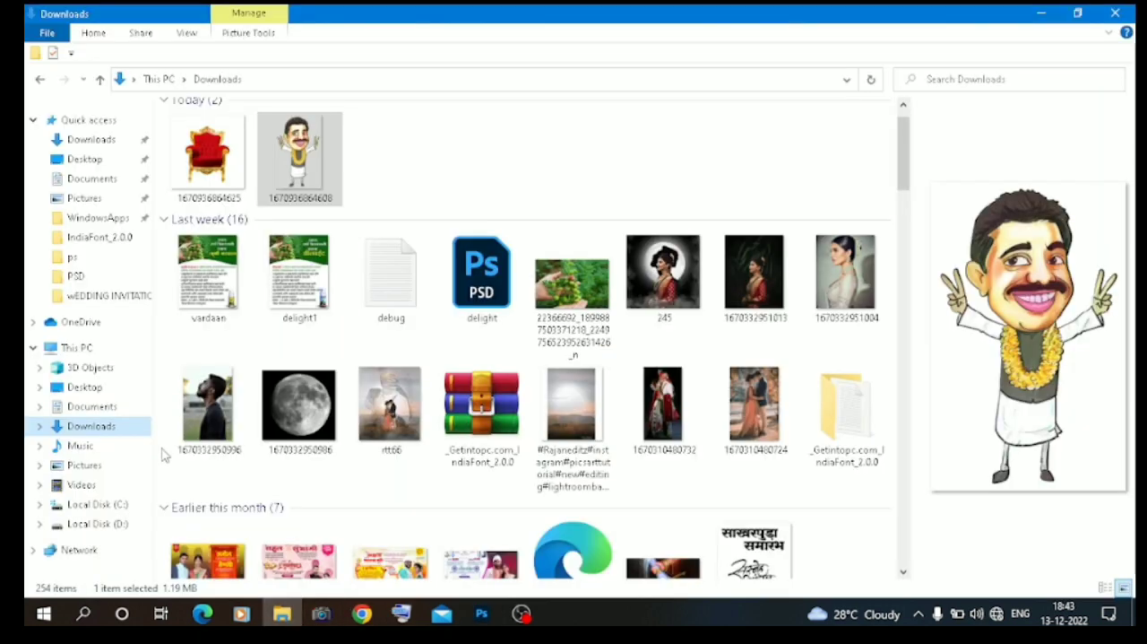
left_click(106, 523)
double_click(284, 148)
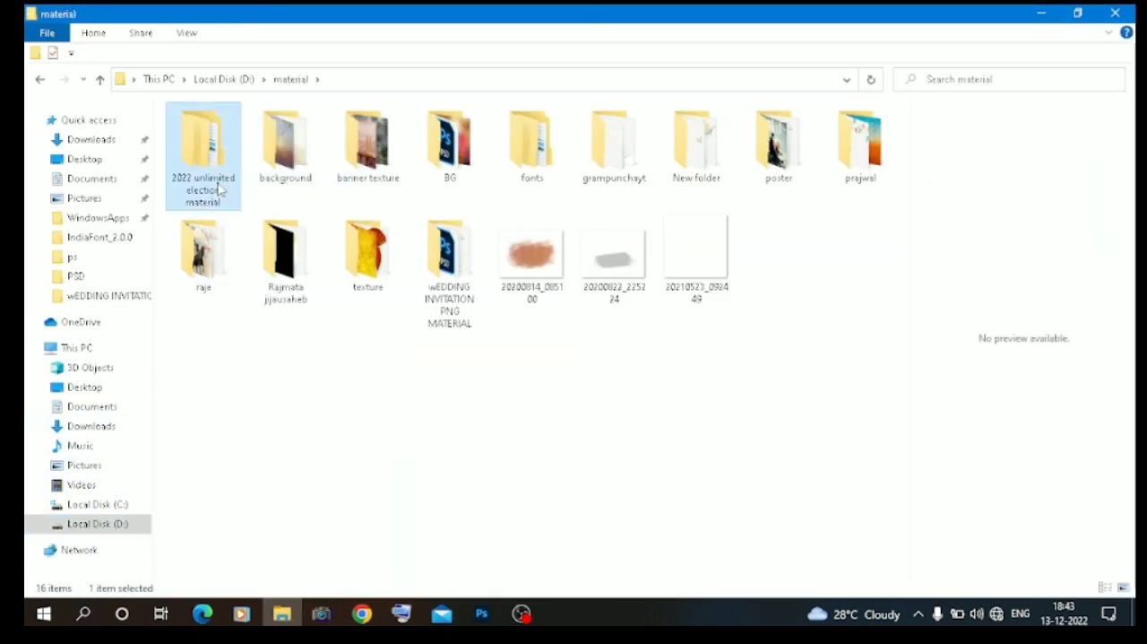
double_click(235, 148)
double_click(265, 130)
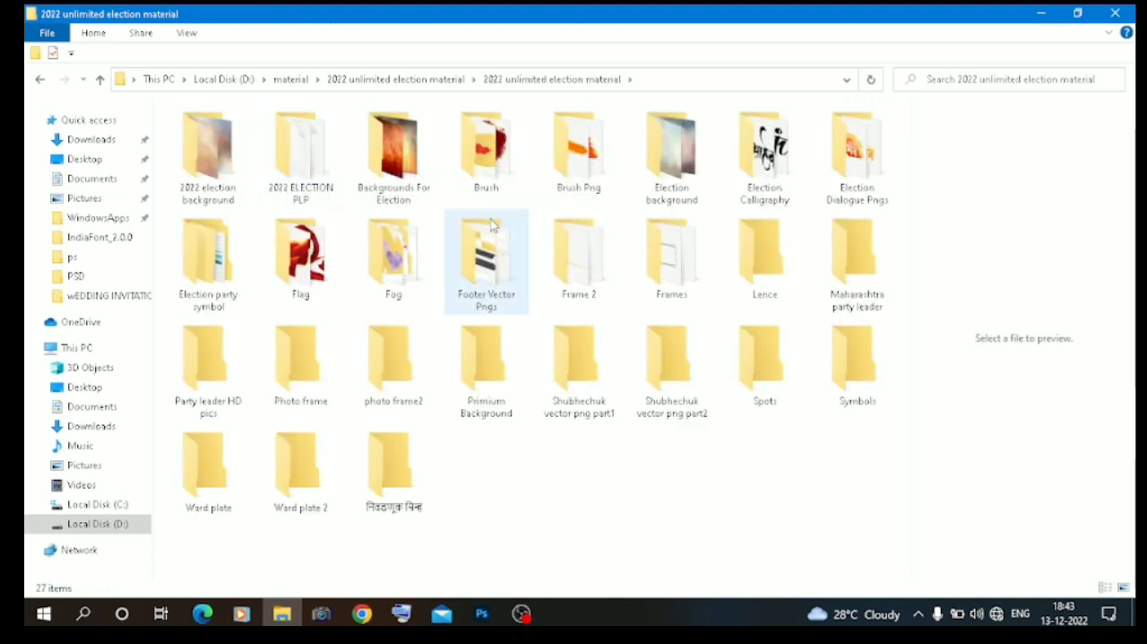
Look through the Footer Vector Pngs, Shubhechuk vector png part1 and Brush Png folders for design elements.
double_click(511, 248)
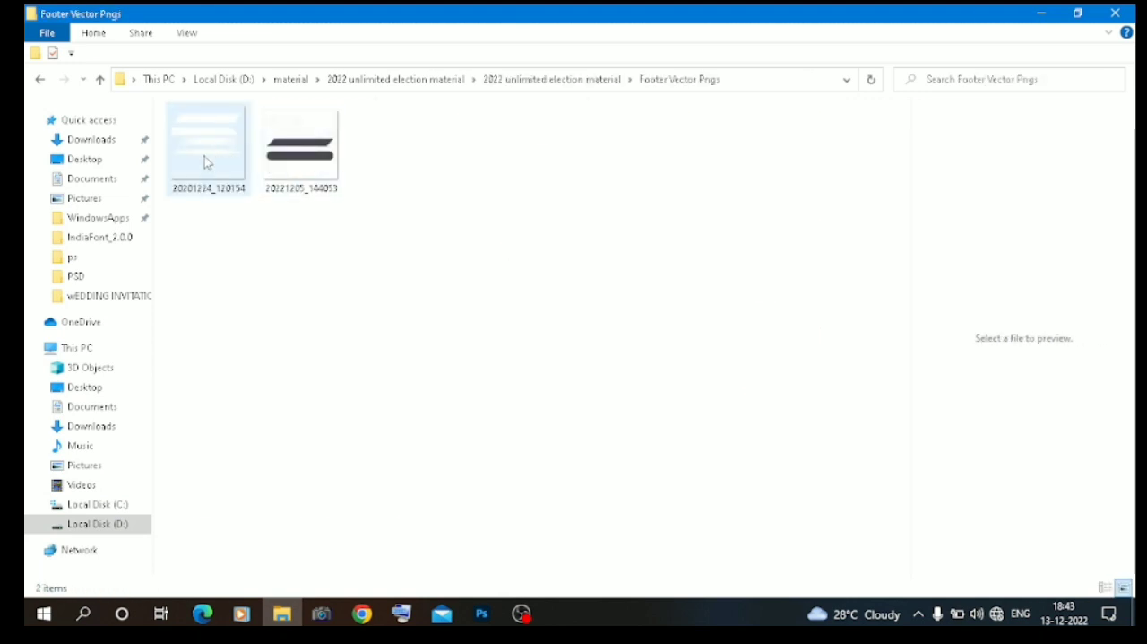
left_click(39, 79)
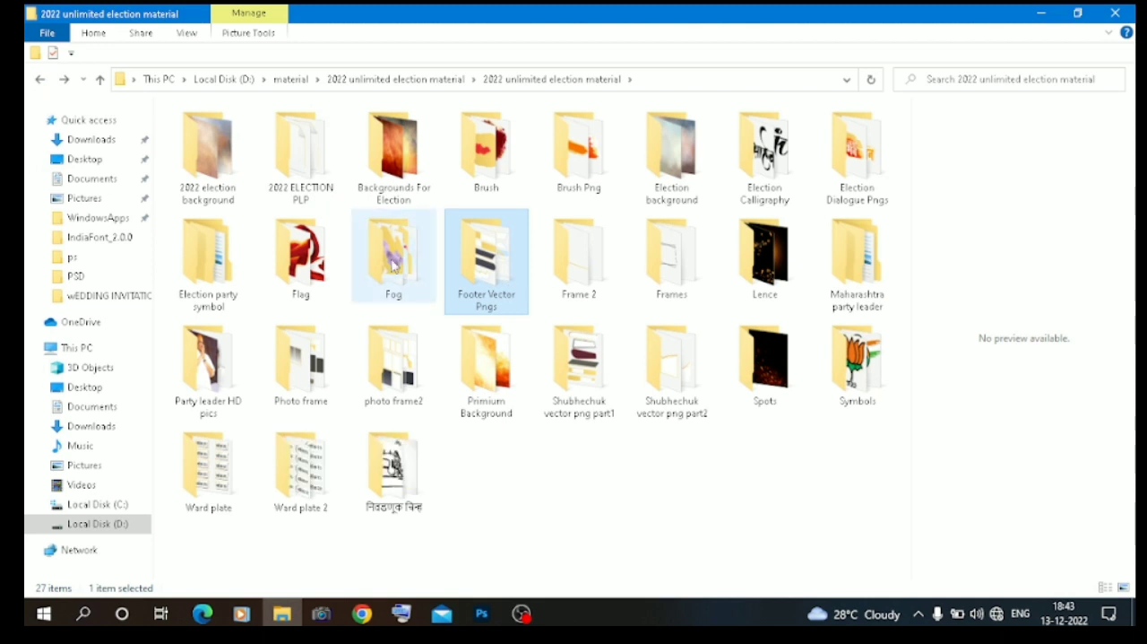
double_click(580, 383)
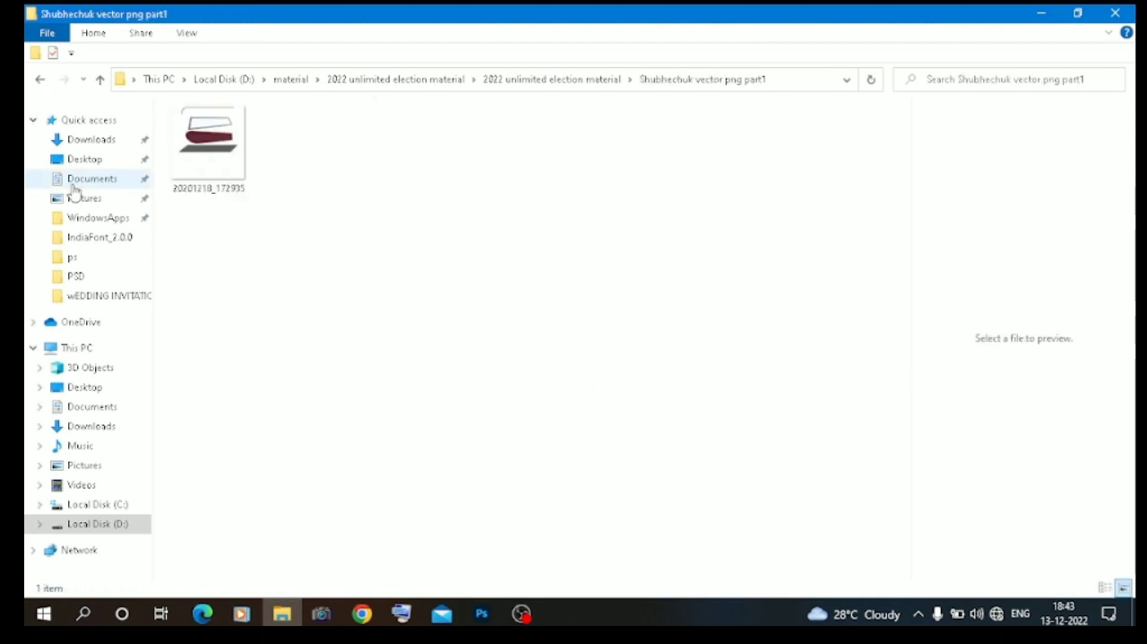
left_click(39, 78)
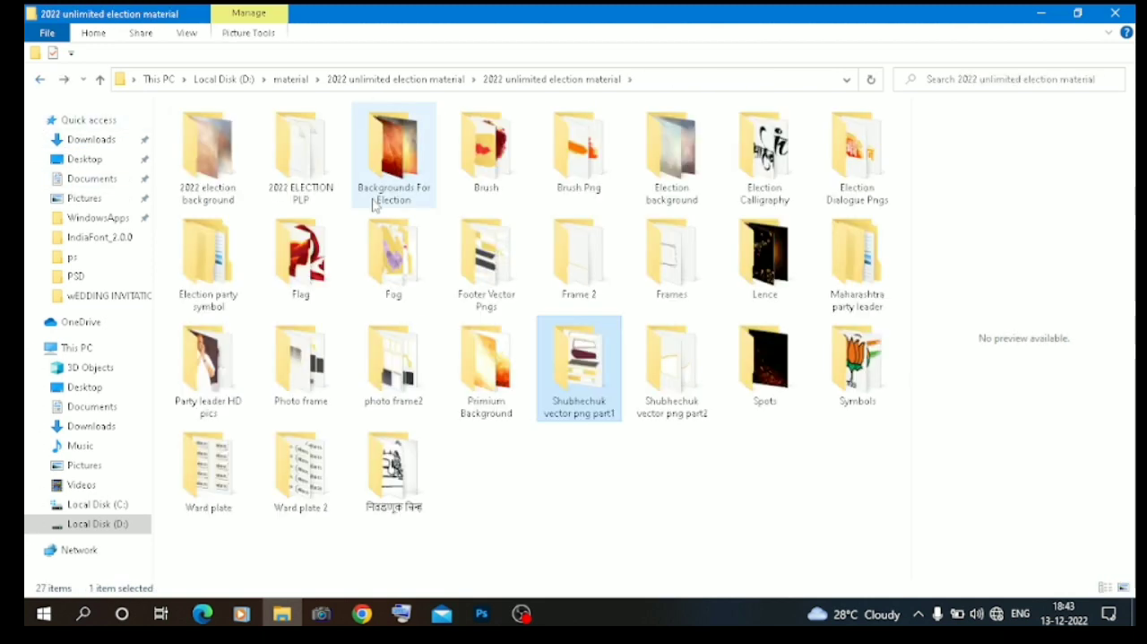
left_click(587, 182)
double_click(587, 183)
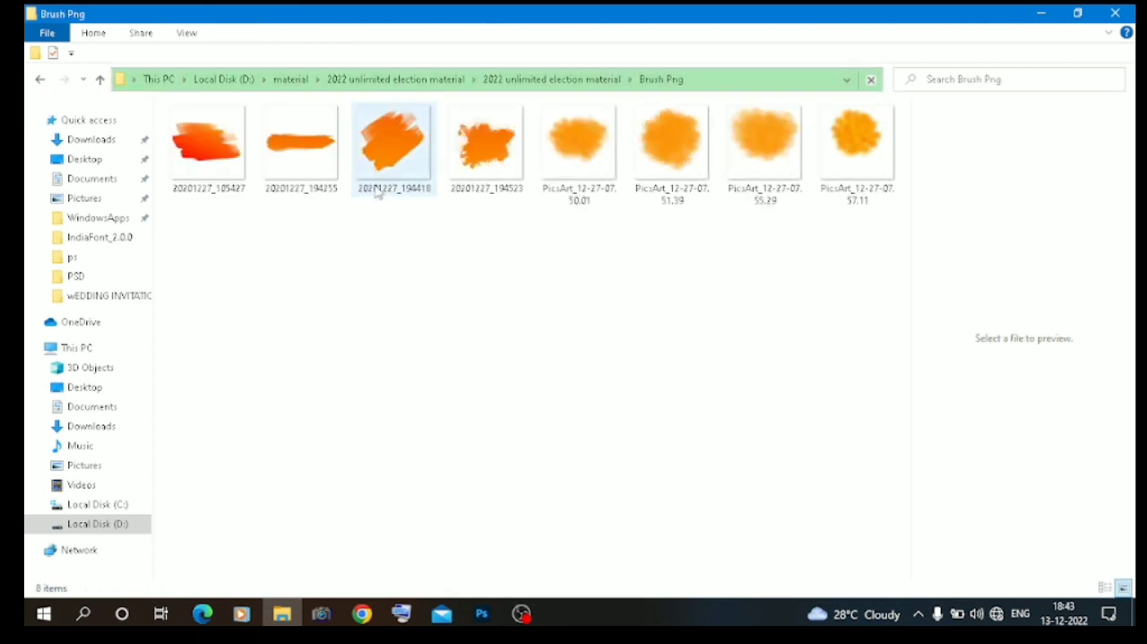
left_click(39, 80)
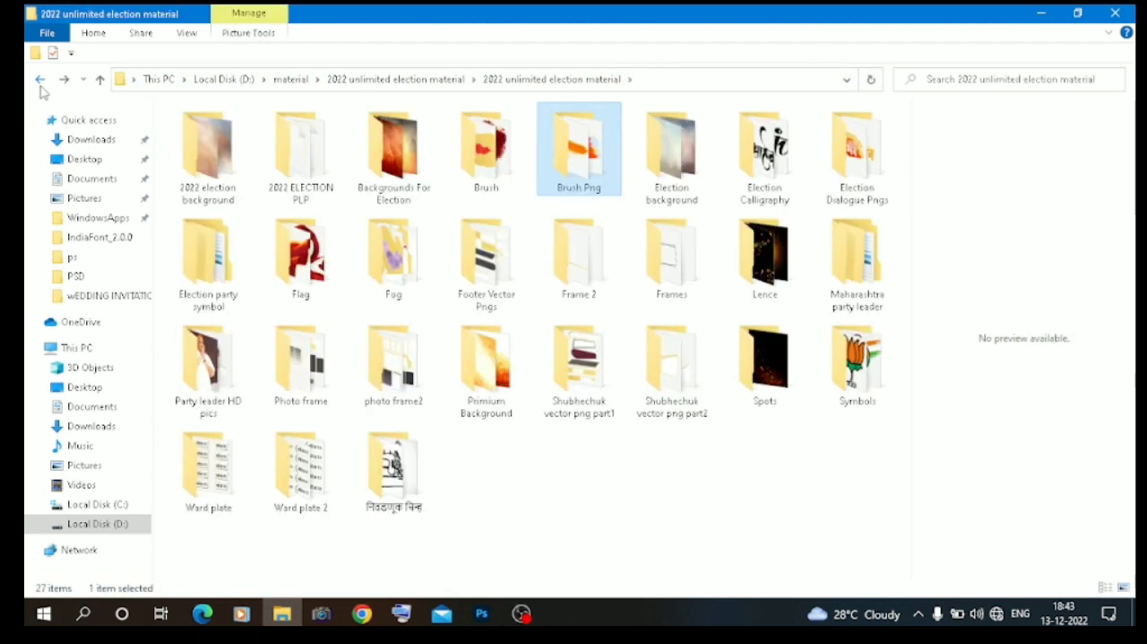
Look through the Frames, Frame 2 and Flag folders for design elements.
double_click(670, 287)
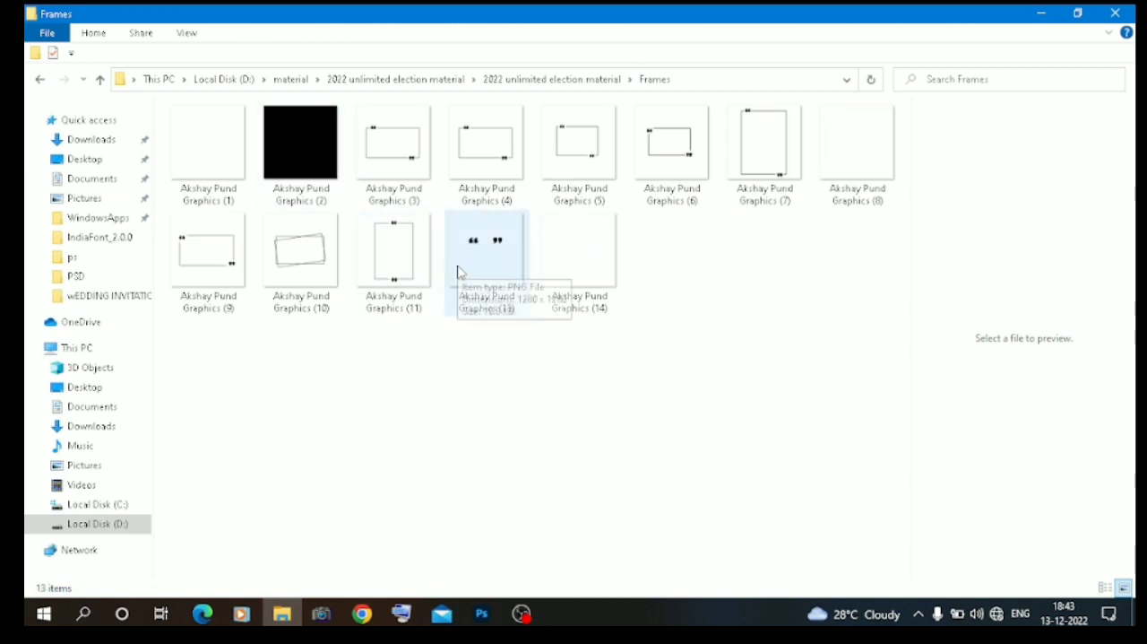
left_click(33, 84)
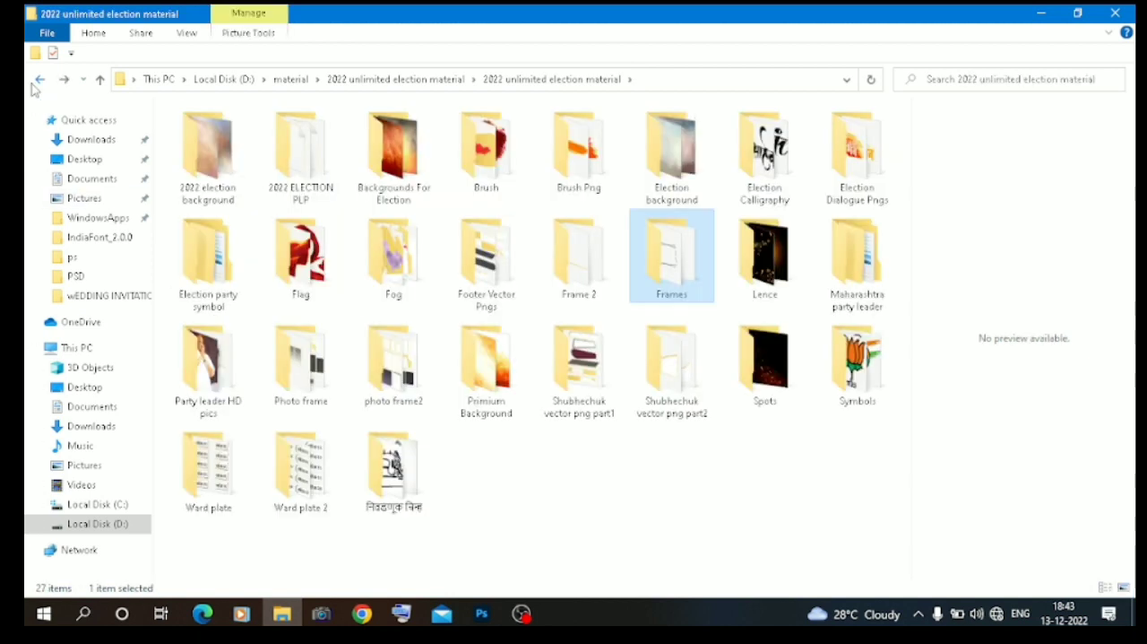
double_click(581, 268)
left_click(40, 84)
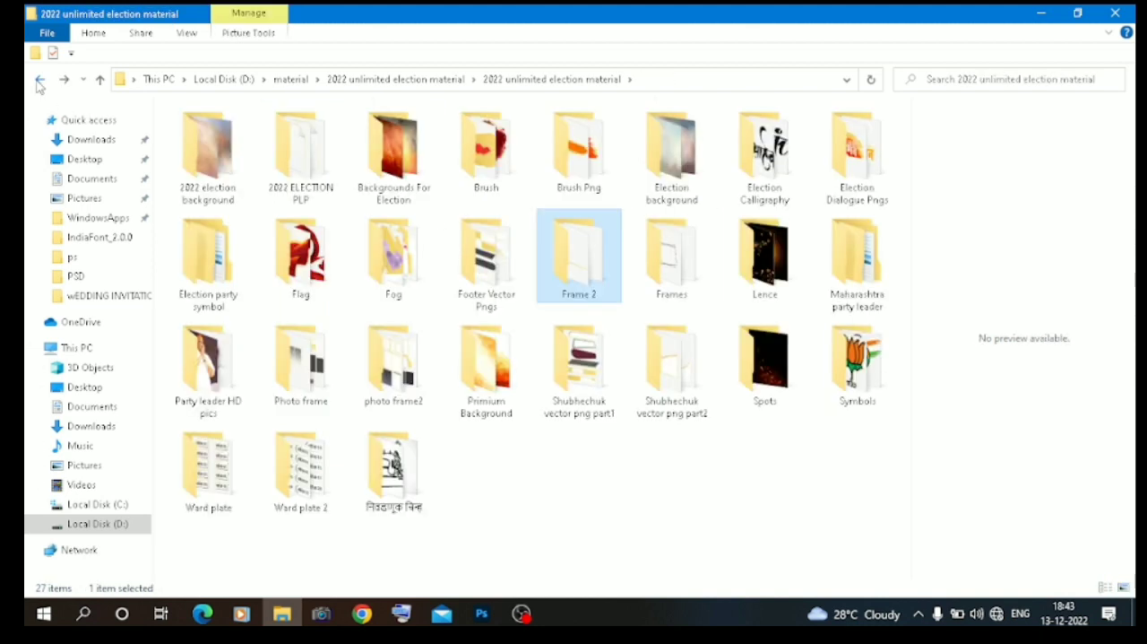
double_click(302, 269)
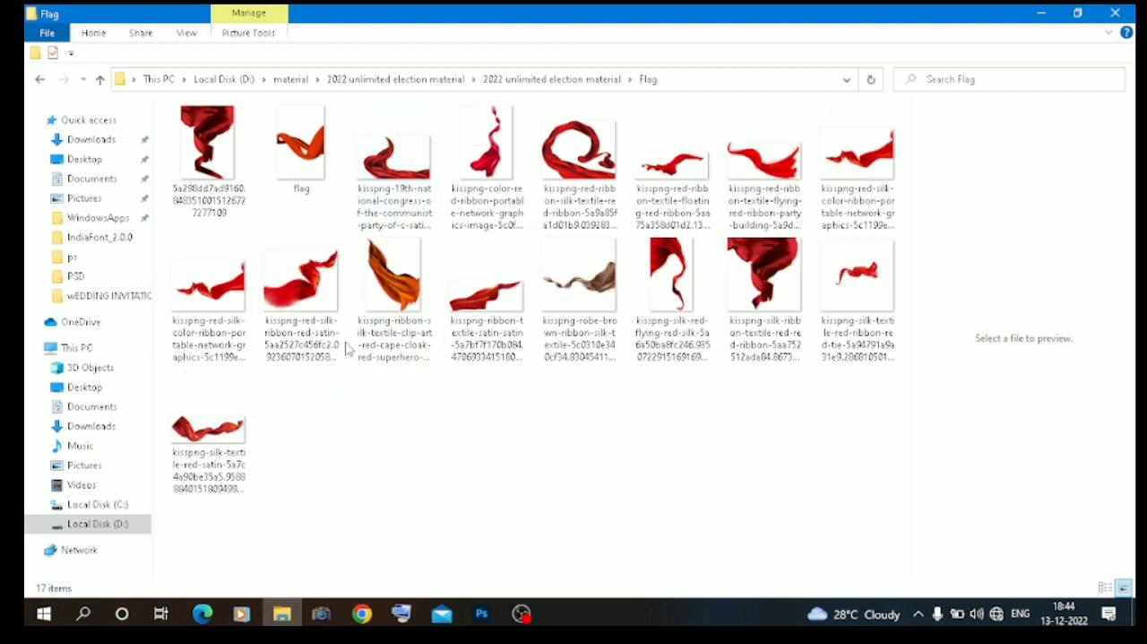
left_click(41, 80)
Place the 20221205_144053 image from the Footer Vector Pngs folder onto the Untitled-2 canvas and rasterize its layer.
double_click(487, 262)
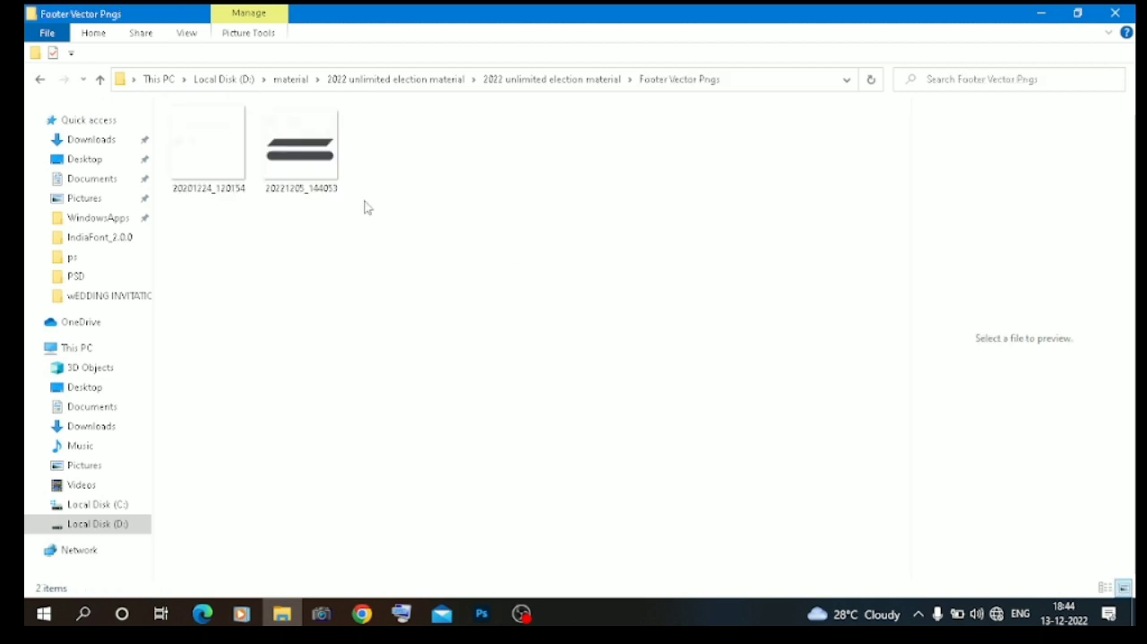
left_click_drag(300, 175, 392, 426)
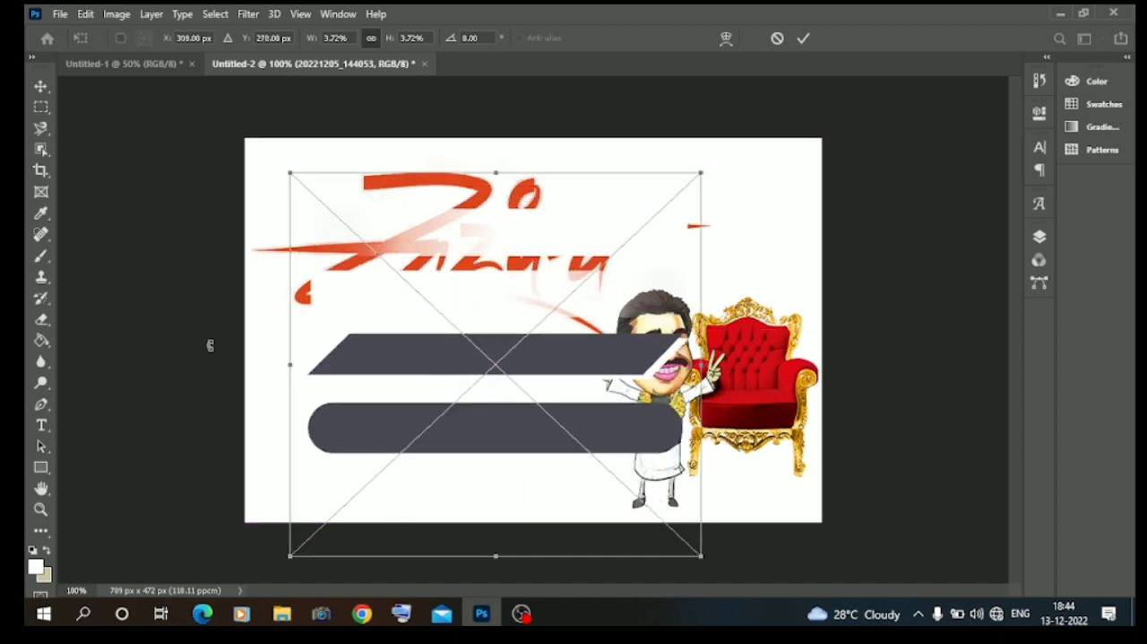
key("Return")
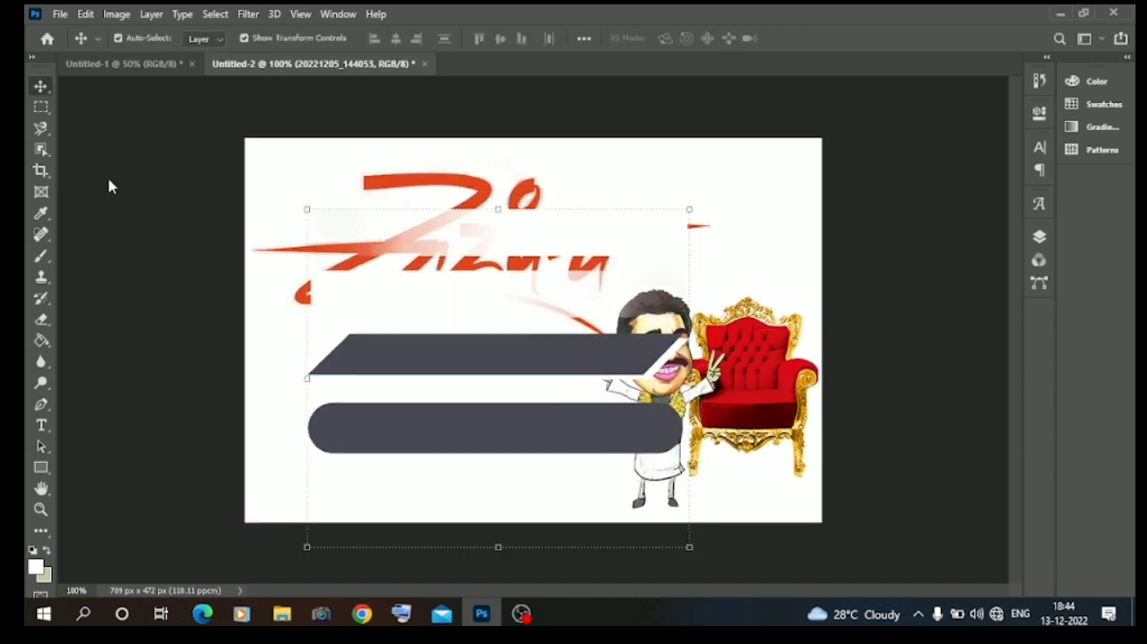
left_click(1039, 241)
right_click(1039, 240)
right_click(955, 215)
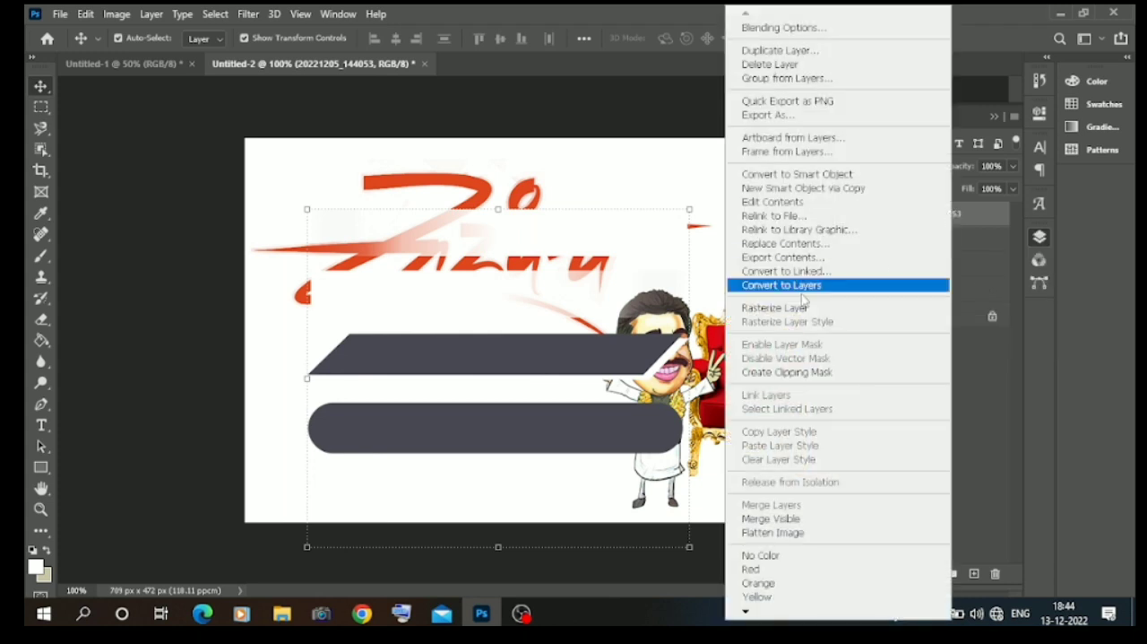
left_click(793, 300)
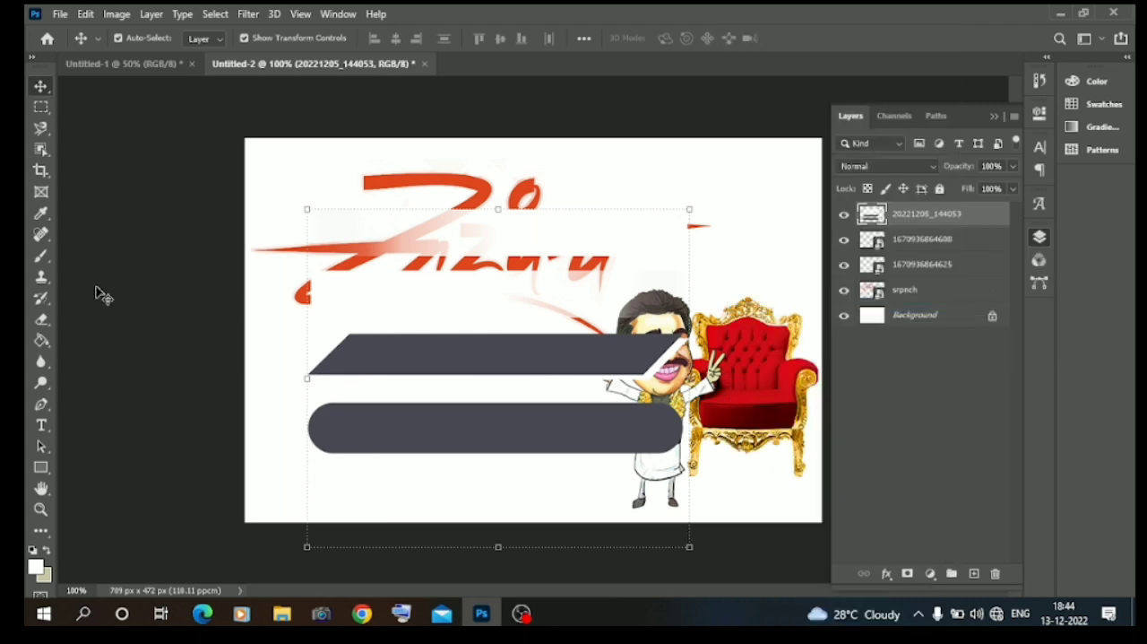
Separate the upper slanted bar onto its own layer from a rectangular marquee selection and hide the 20221205_144053 layer.
left_click(40, 107)
left_click_drag(307, 324, 700, 387)
key("Left")
key("Left")
key("Left")
key("Left")
key("Left")
key("Left")
key("Left")
key("Left")
key("Left")
key("Left")
key("Left")
key("Left")
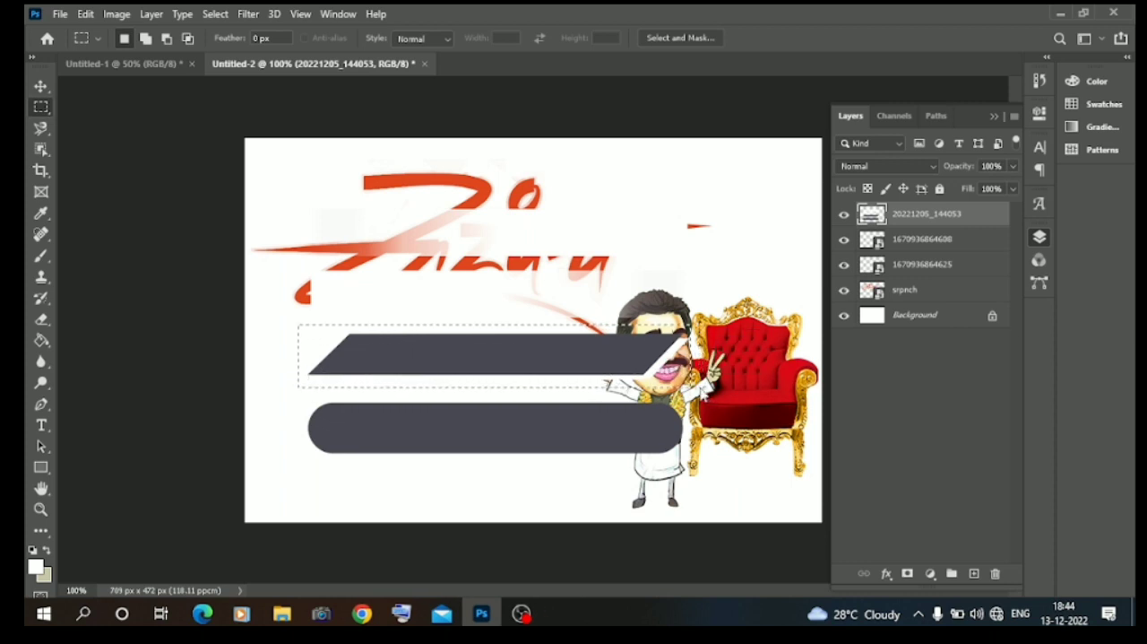
right_click(459, 354)
left_click(520, 177)
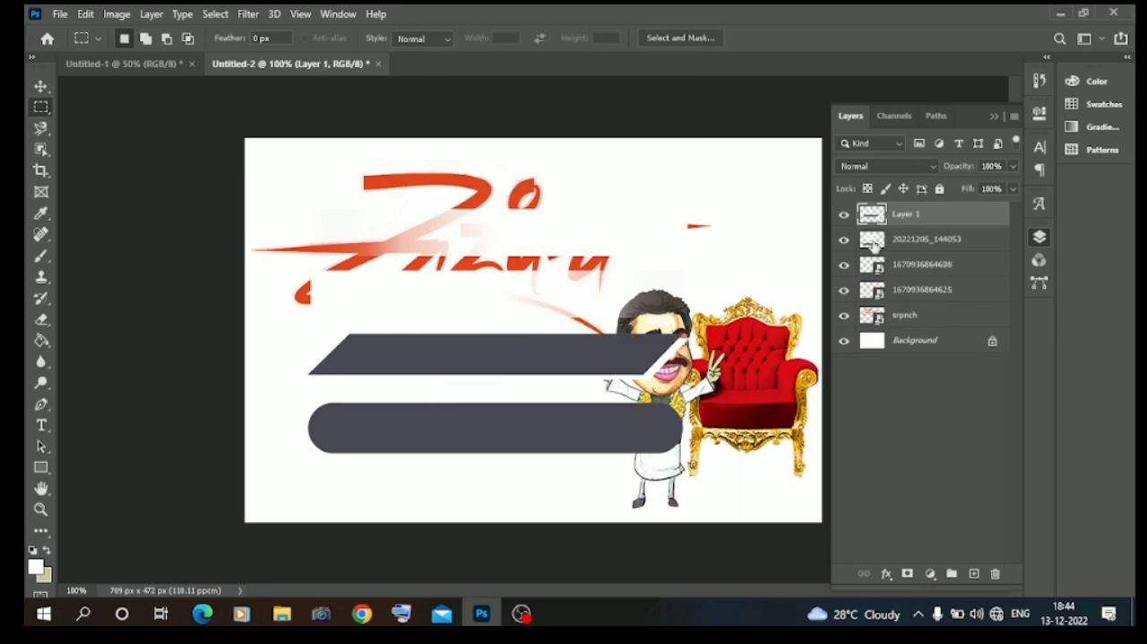
left_click(845, 240)
Scale the slanted bar to 68.36%, move it just below the calligraphy's left part and slightly reduce its height.
left_click(40, 86)
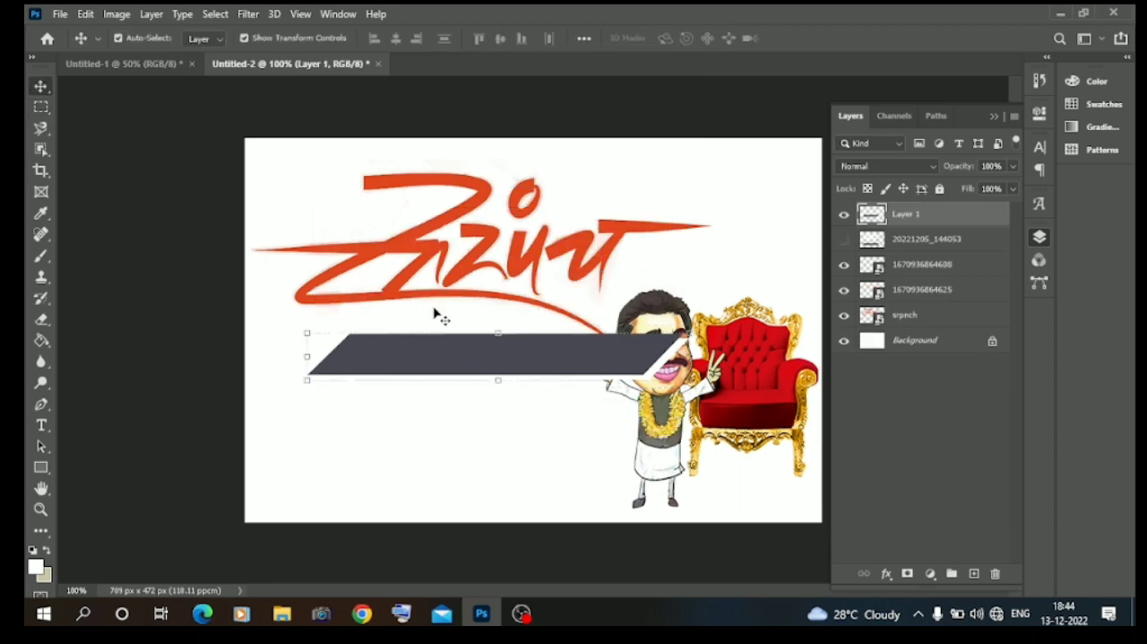
left_click_drag(689, 379, 568, 364)
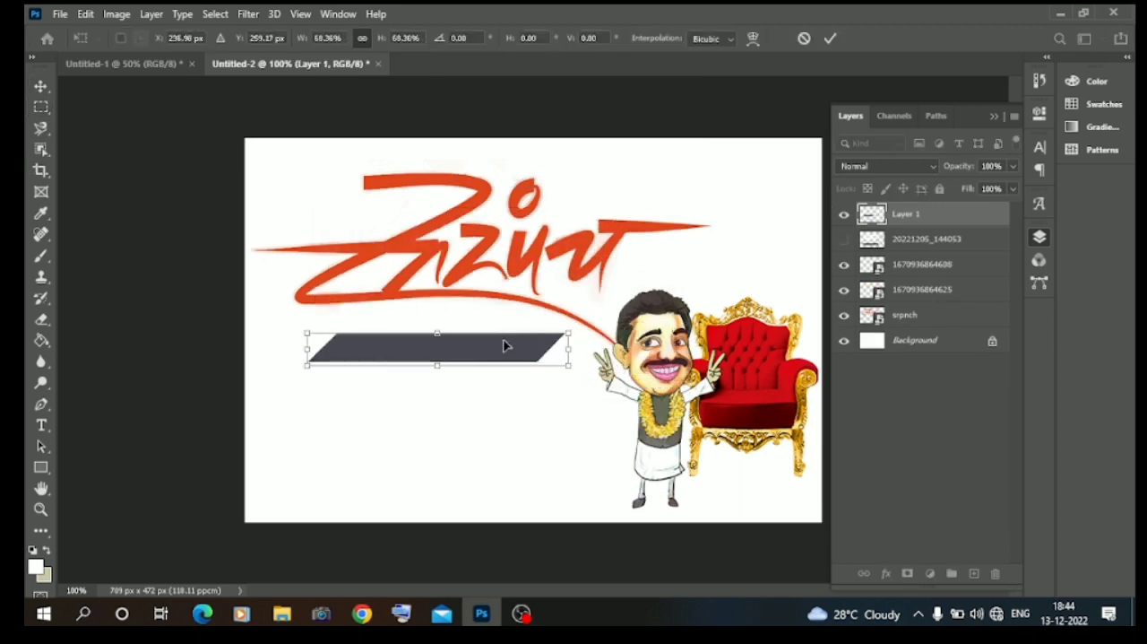
left_click_drag(502, 354, 494, 340)
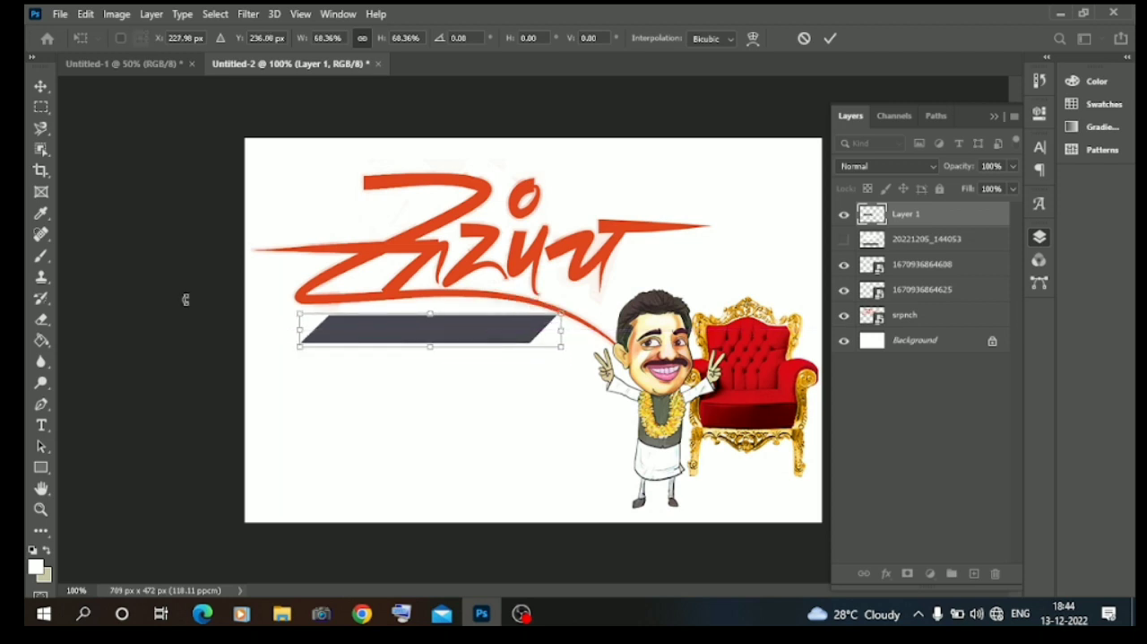
key("Return")
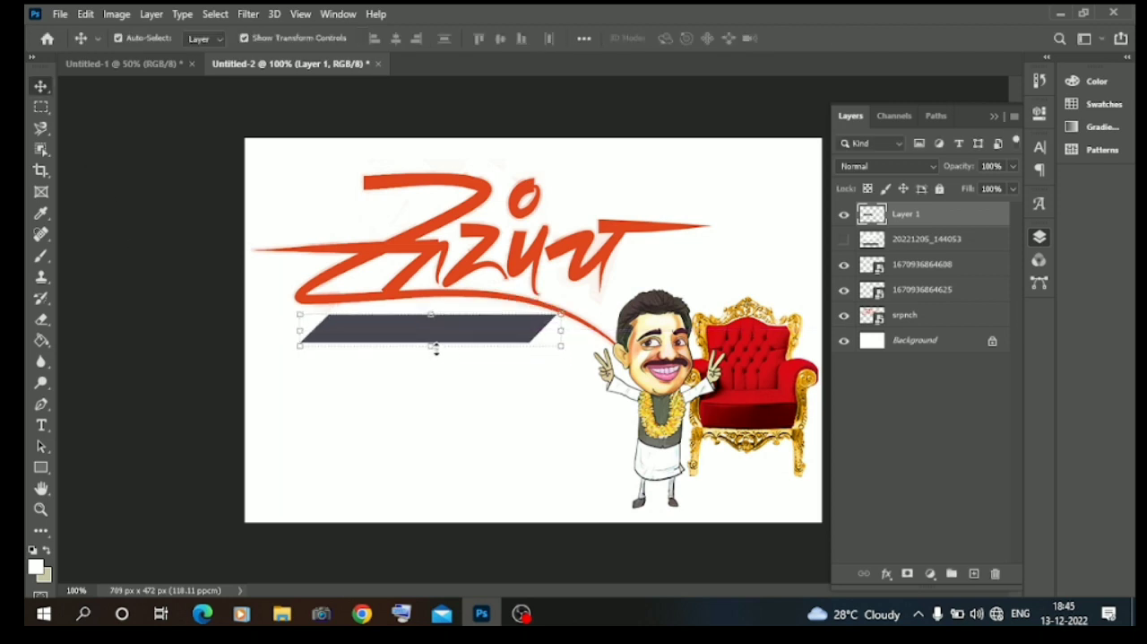
left_click_drag(434, 348, 434, 341)
left_click(49, 85)
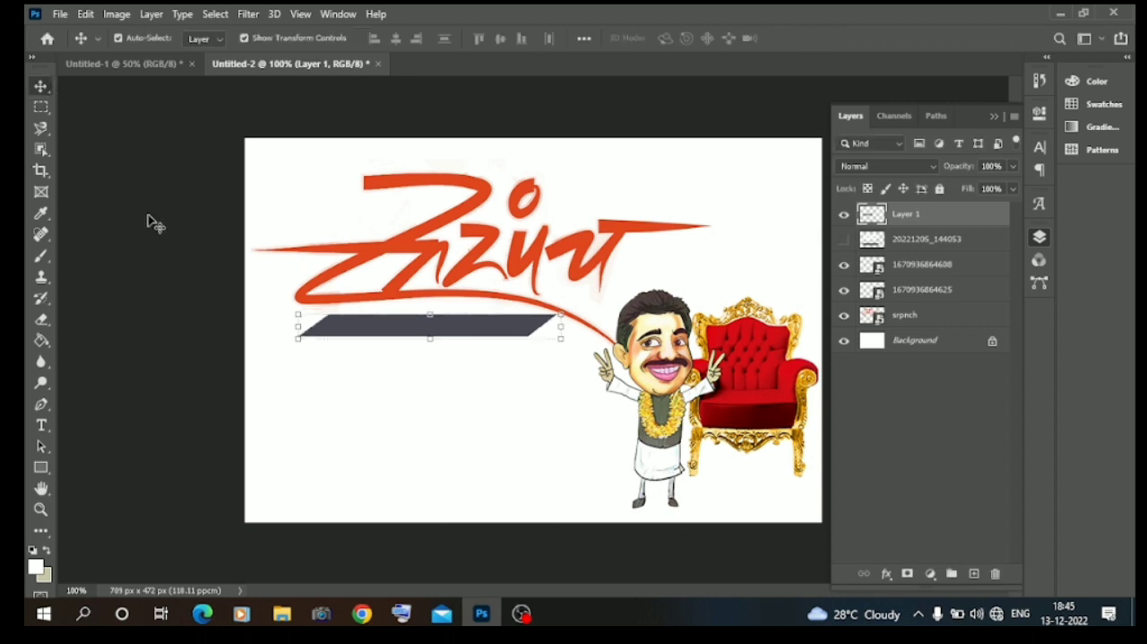
left_click(148, 217)
Duplicate the slanted bar and place the copy above the calligraphy's right end, scaled to about 60% width and 76% height.
left_click(433, 334)
right_click(910, 215)
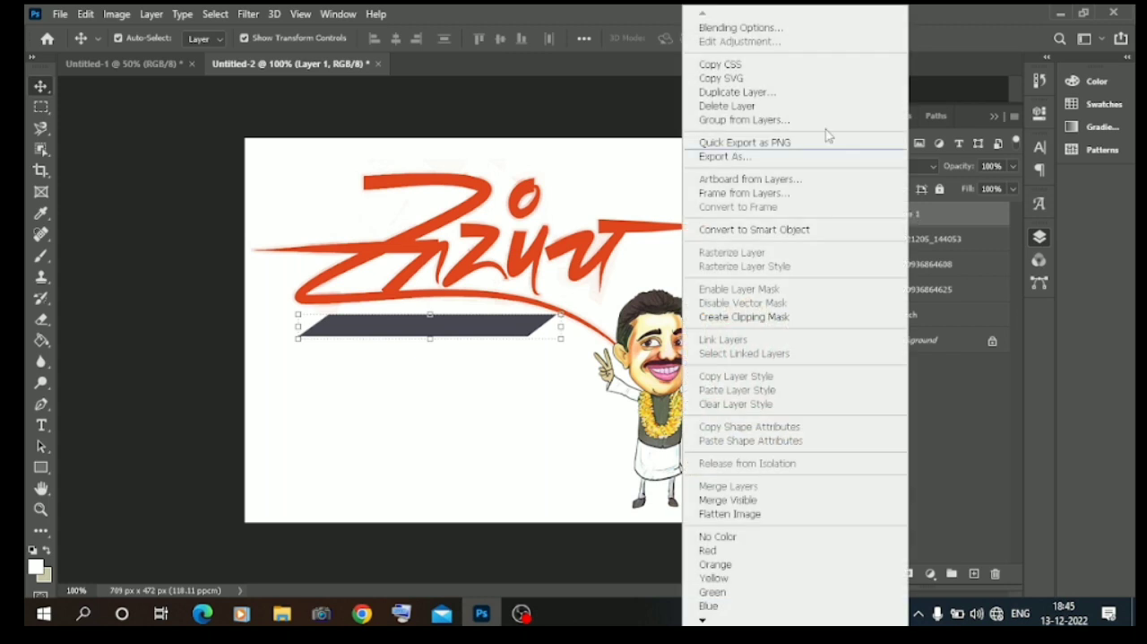
left_click(758, 92)
left_click(715, 161)
left_click_drag(459, 325, 704, 203)
key("ctrl+t")
left_click_drag(807, 199, 705, 203)
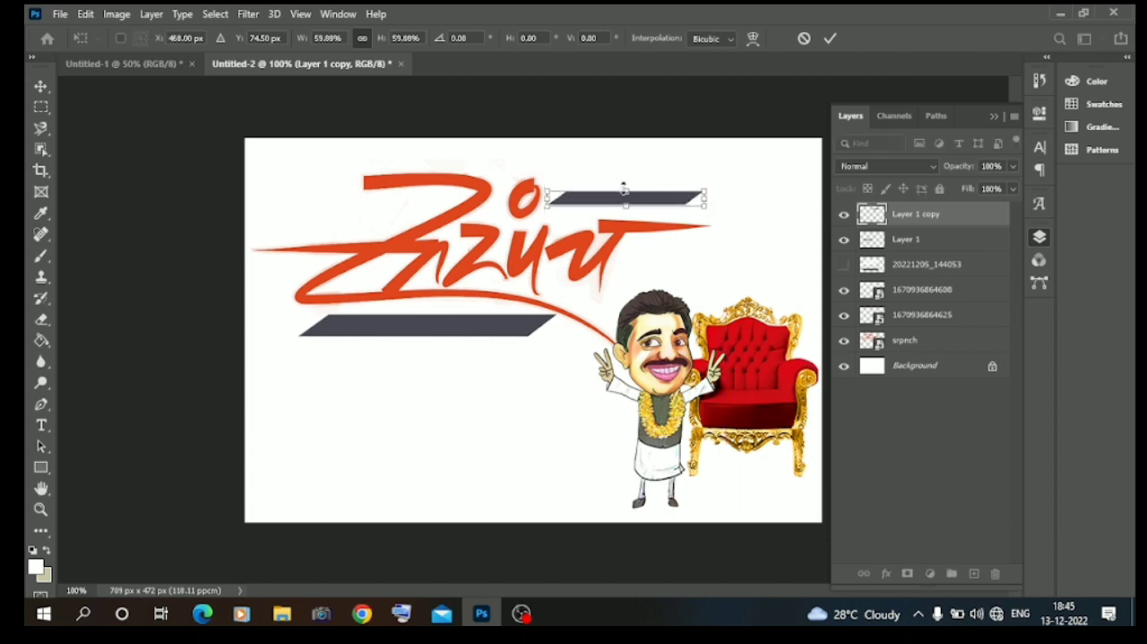
left_click_drag(626, 194, 625, 190)
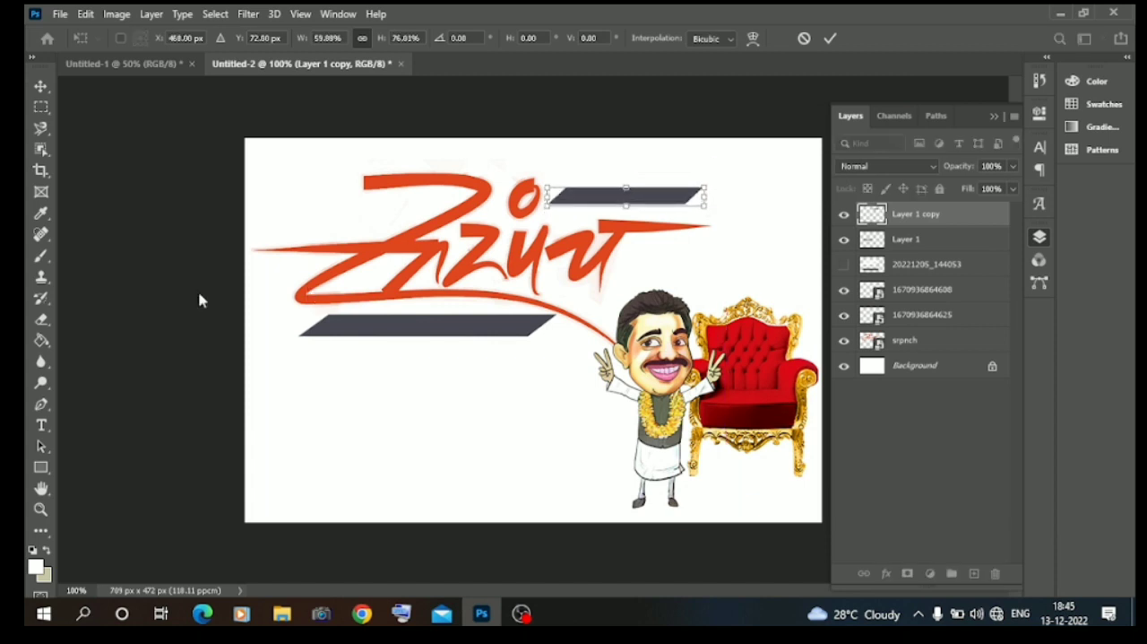
left_click(125, 313)
left_click(126, 330)
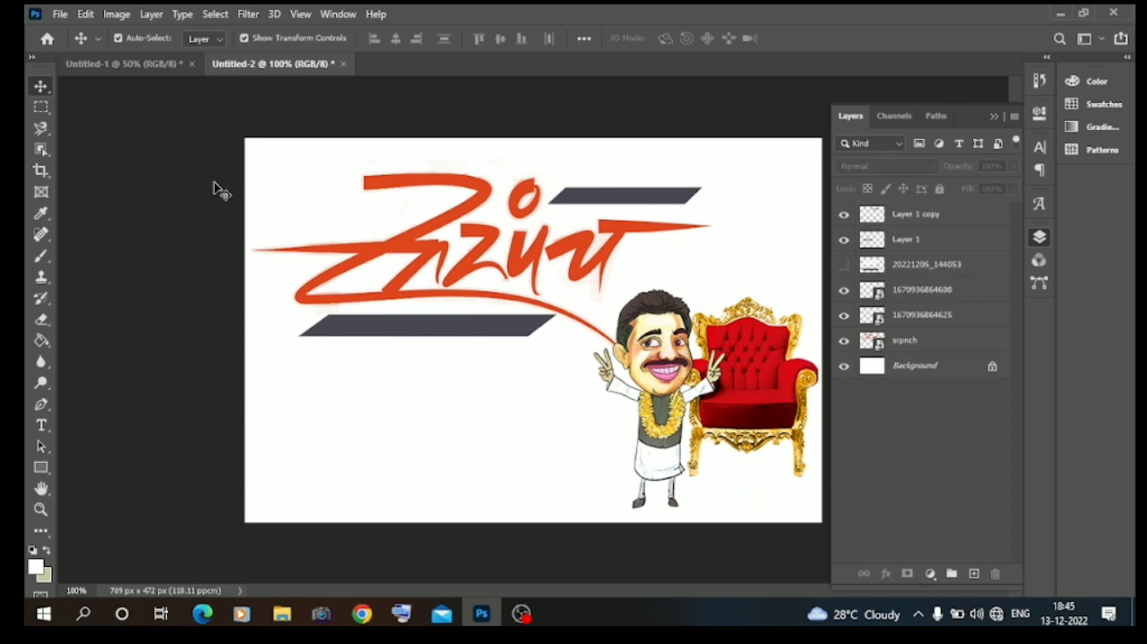
In the Untitled-1 document, move the heading text, the 999/ price line and Rectangle 1 out of Group 1.
left_click(164, 65)
left_click(490, 242)
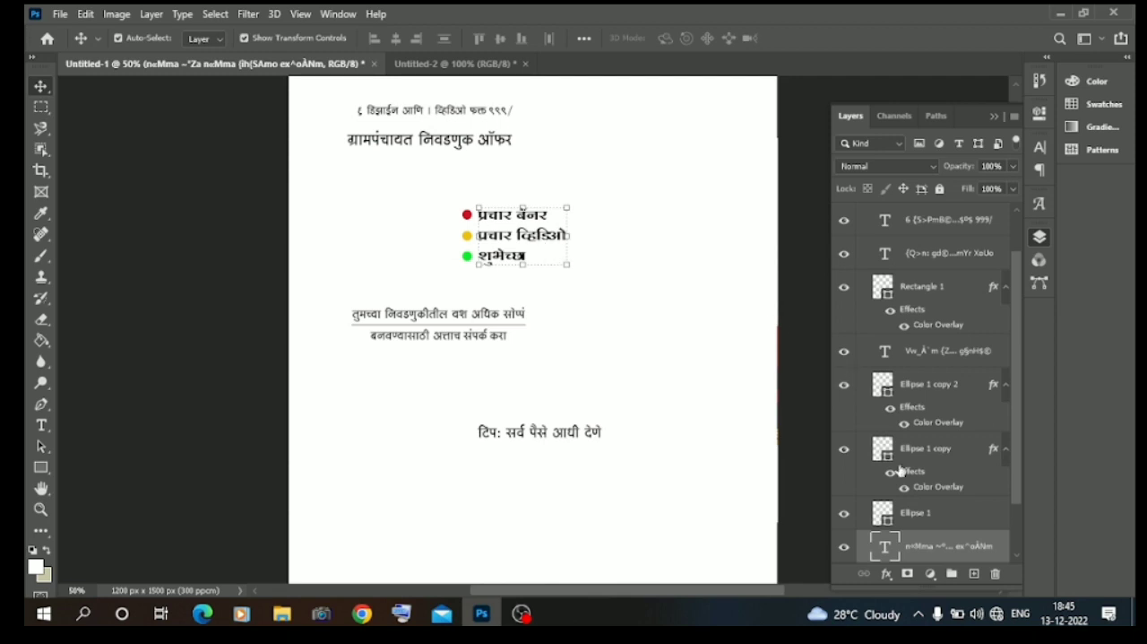
scroll(901, 469, "up", 1)
left_click_drag(935, 239, 935, 203)
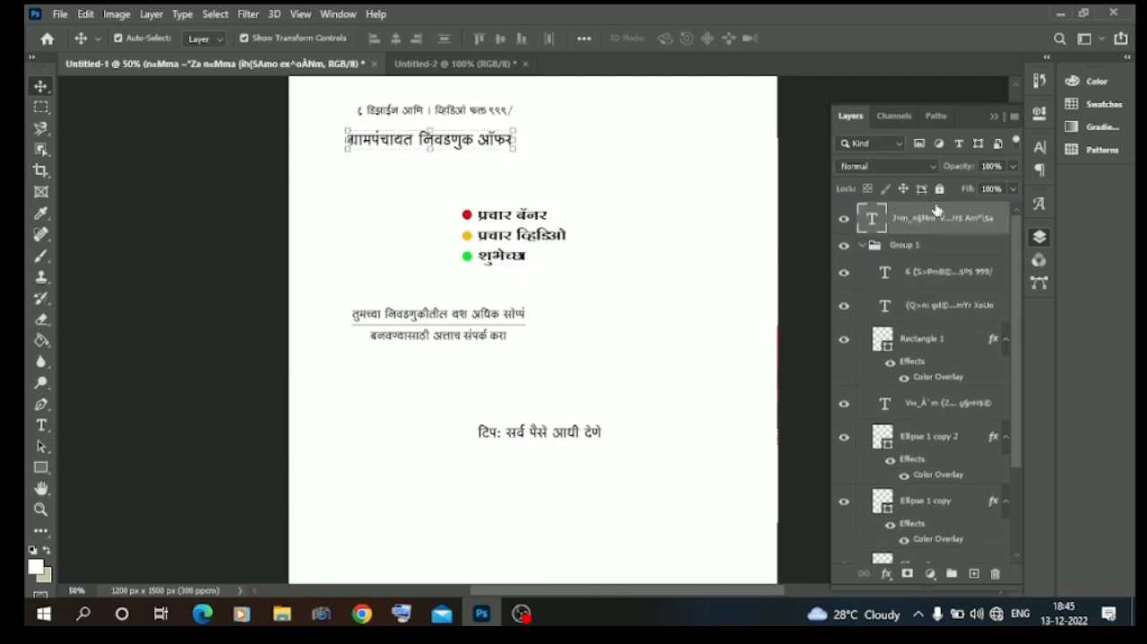
left_click_drag(933, 273, 930, 208)
left_click_drag(926, 332, 878, 235)
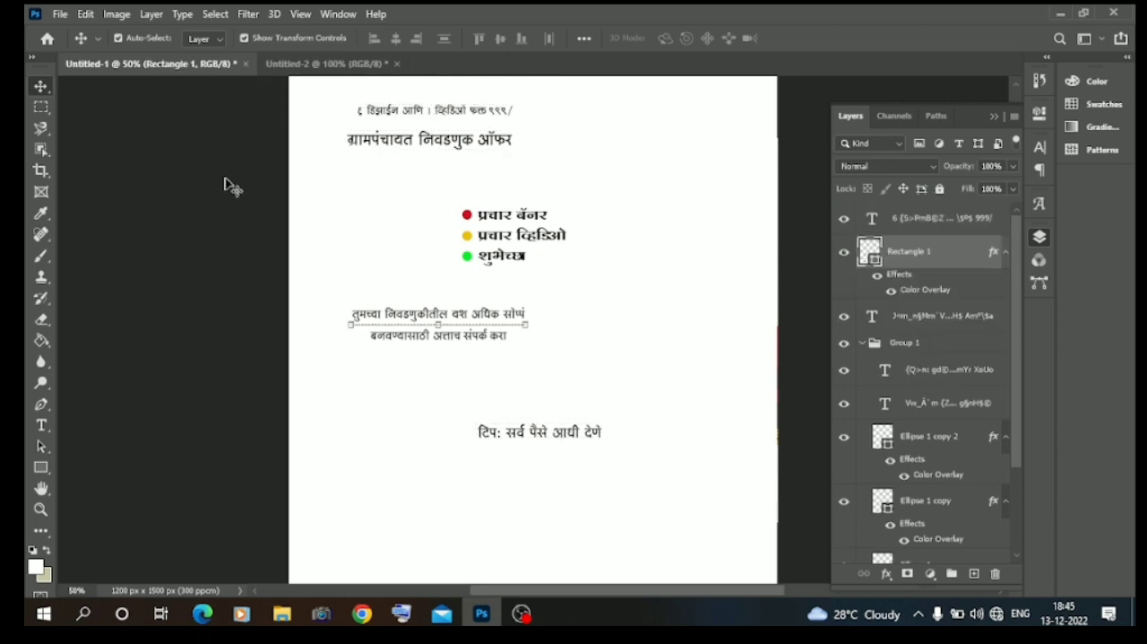
Set the Move tool to auto-select groups and move the remaining contact and payment-tip text layers out of Group 1.
left_click(222, 40)
left_click(209, 58)
left_click(544, 240)
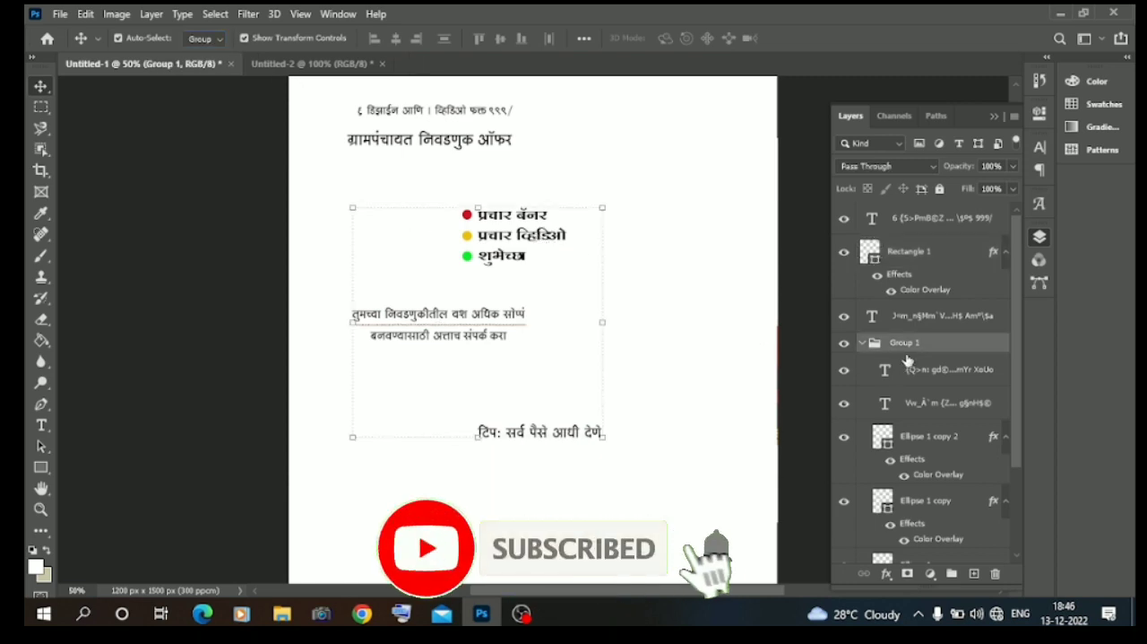
left_click_drag(924, 366, 928, 273)
Copy the bulleted list group into Untitled-2 and scale it down beneath the lower slanted bar.
left_click_drag(543, 248, 401, 406)
left_click_drag(503, 404, 434, 398)
key("Return")
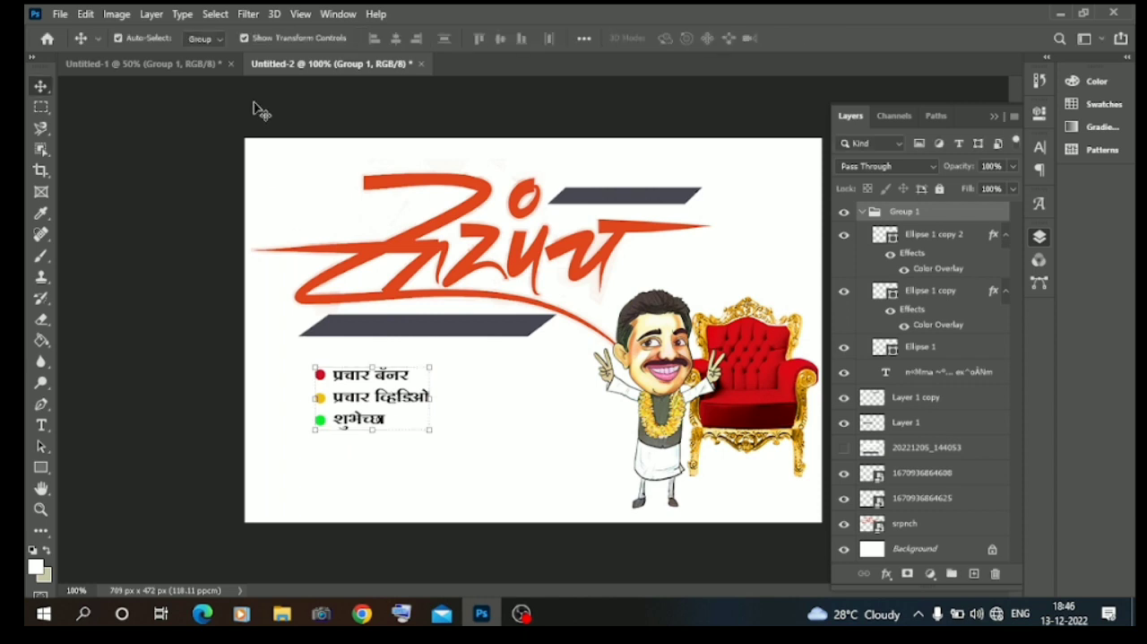
Switch auto-select to individual layers and change the bulleted list text's font to SHREE-DEV7-0728.
left_click(223, 39)
left_click(210, 63)
left_click(378, 398)
double_click(348, 368)
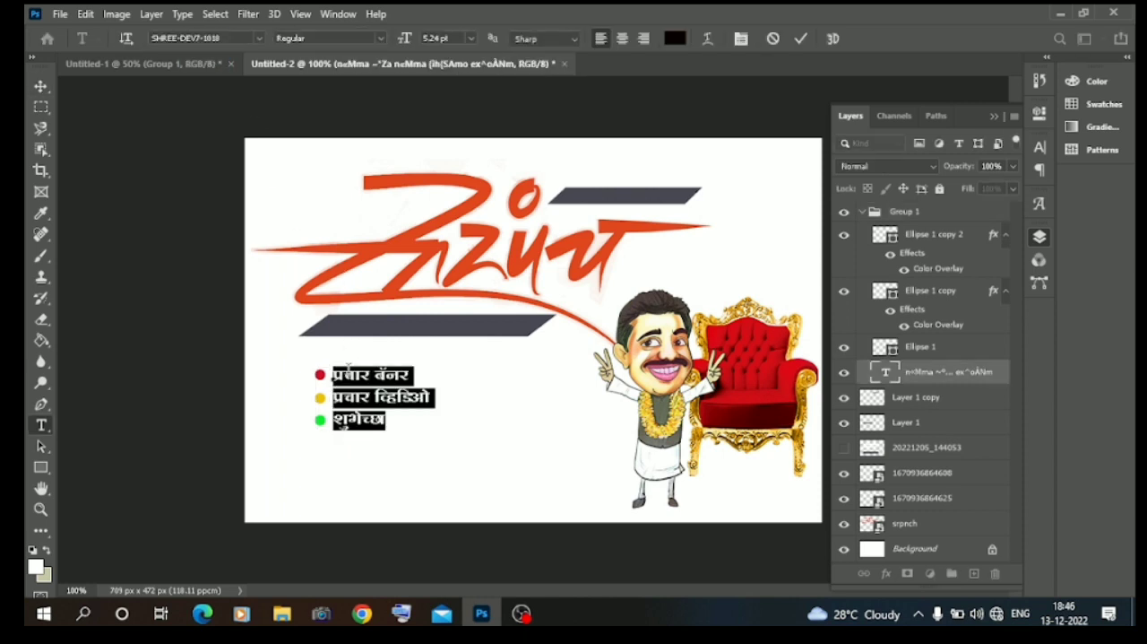
left_click(259, 41)
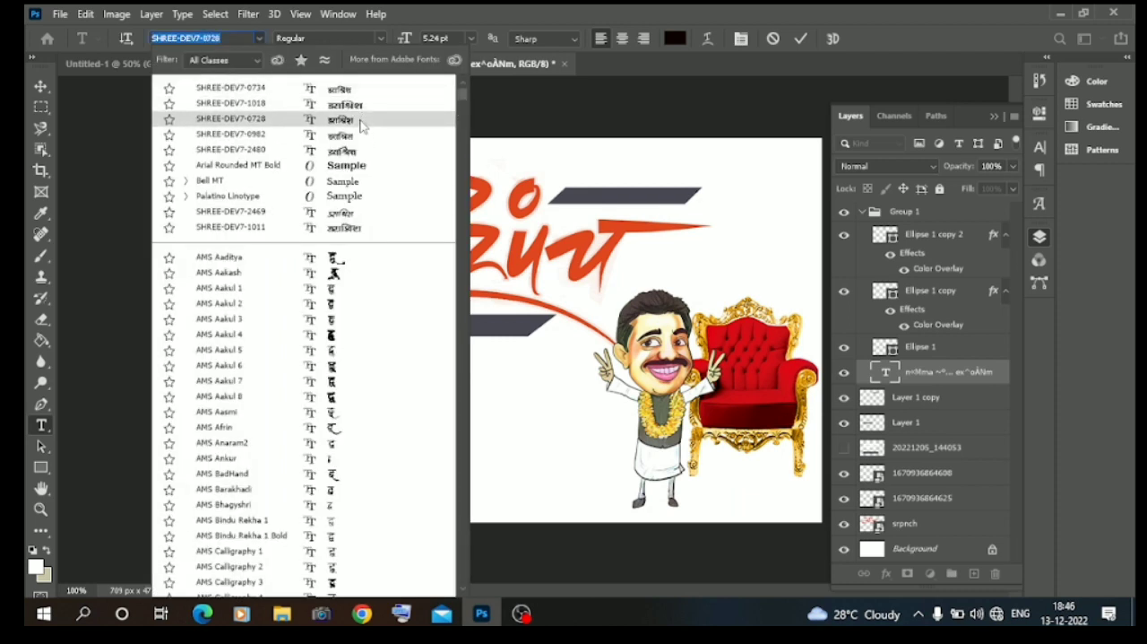
left_click(361, 128)
left_click(187, 186)
key("v")
left_click(185, 183)
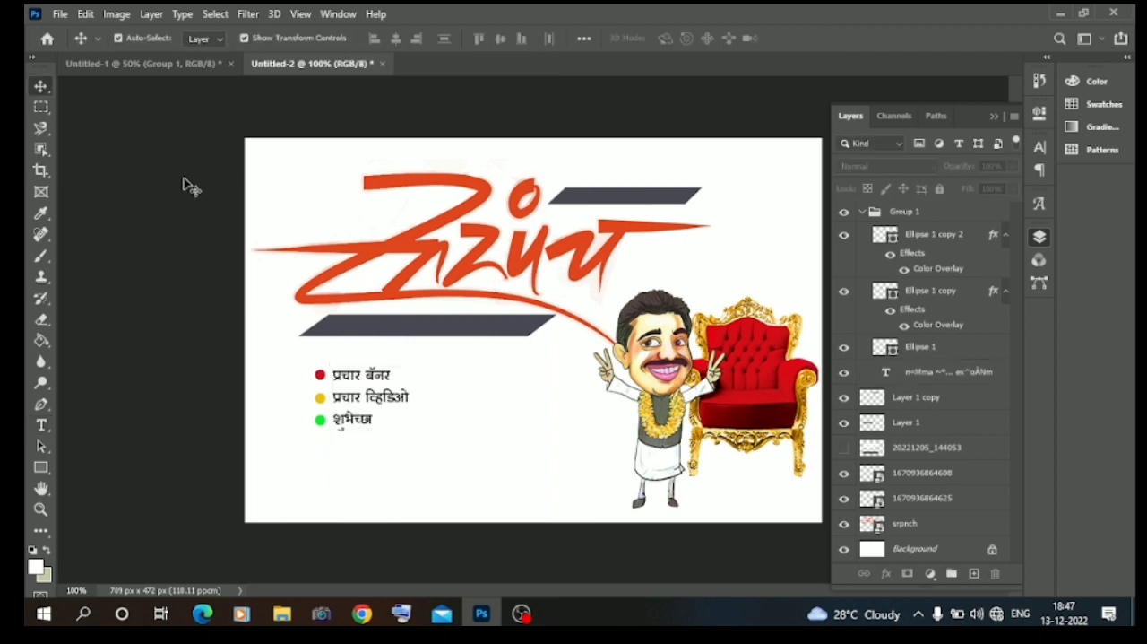
Copy the ग्रामपंचायत निवडणुक ऑफर heading from Untitled-1 onto the lower slanted bar and scale it to fit.
left_click(198, 68)
left_click_drag(458, 148, 434, 320)
key("ctrl+t")
left_click_drag(588, 328, 484, 331)
key("Return")
Recolour the heading text on the bar to light grey #eae5e5 and nudge it slightly down.
double_click(466, 328)
left_click(676, 40)
left_click(609, 140)
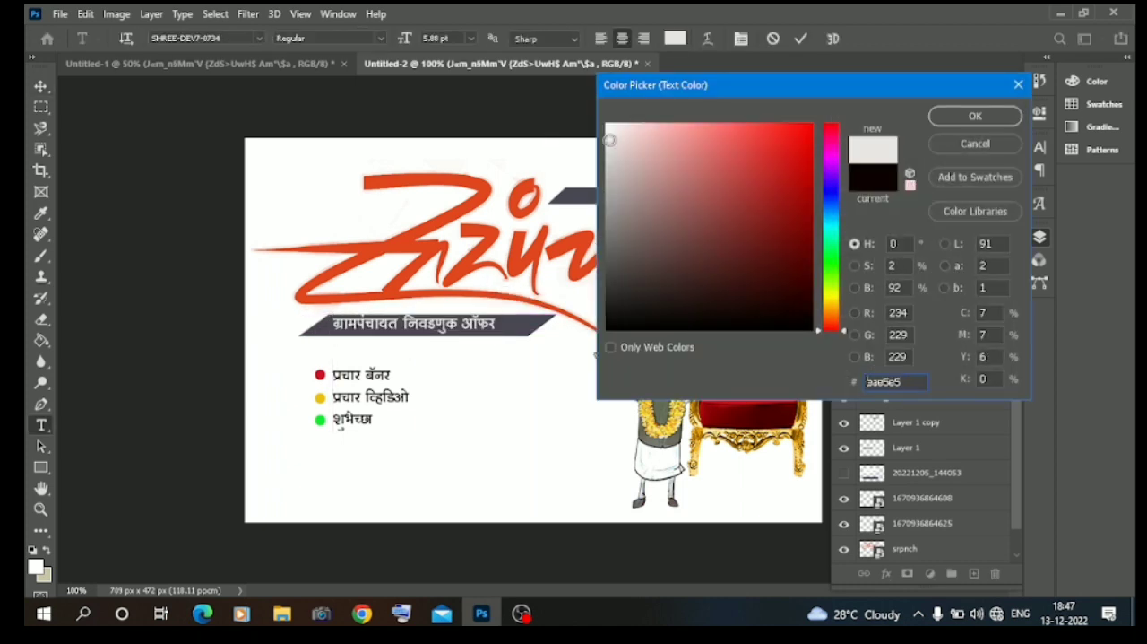
left_click(976, 117)
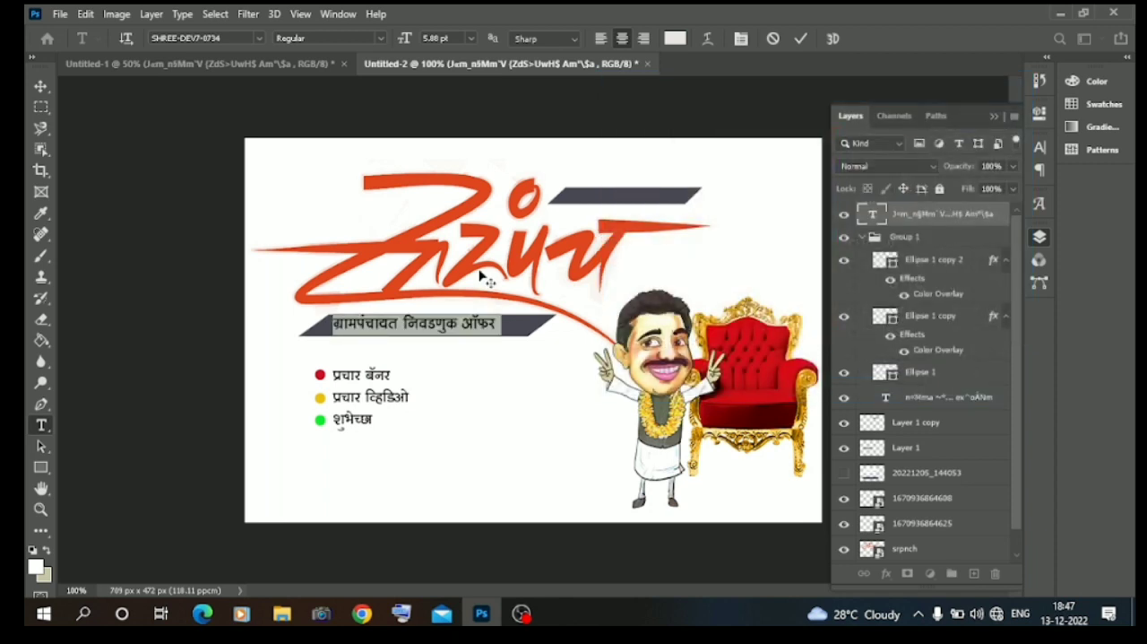
key("ctrl+Return")
key("Down")
key("Down")
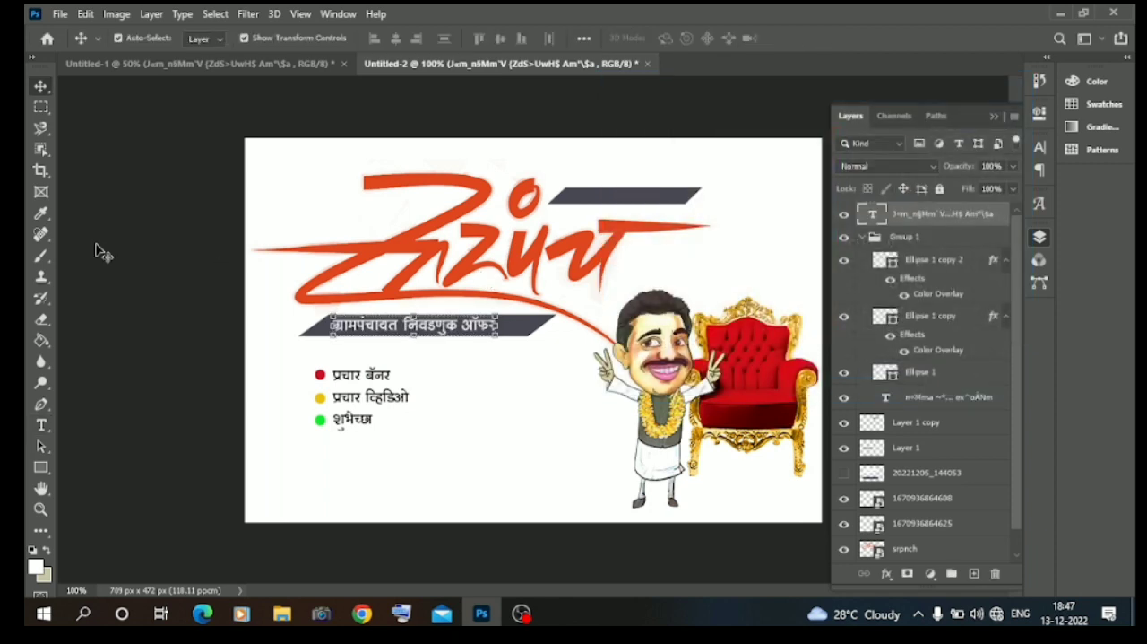
Set auto-select back to Group and move the bulleted list group down and to the right.
left_click(104, 247)
left_click(371, 401)
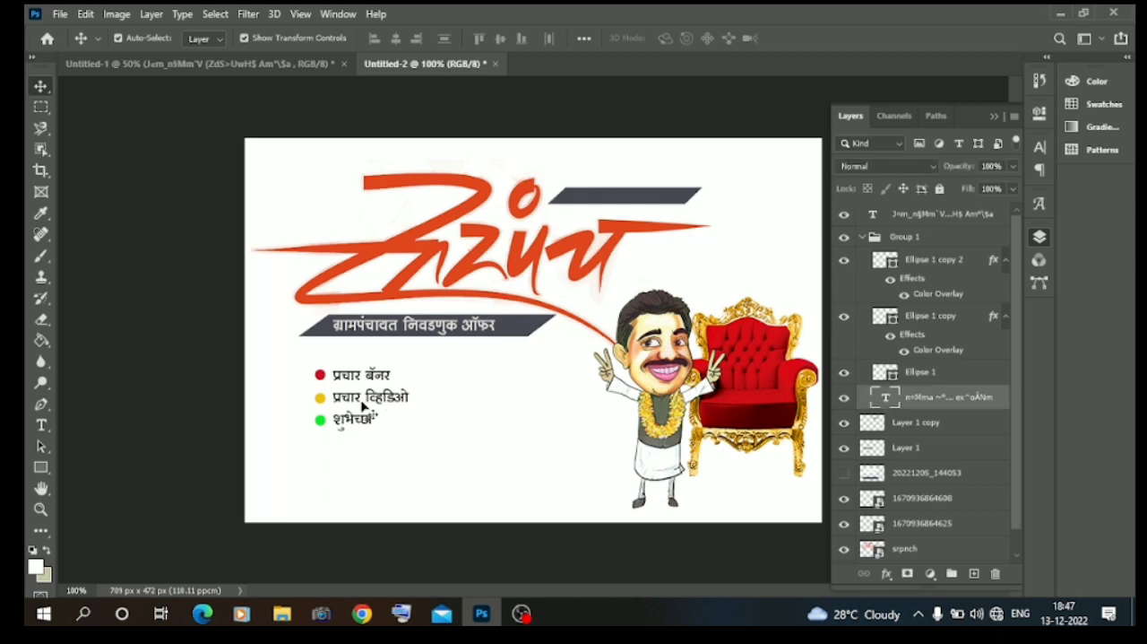
left_click(214, 45)
left_click(199, 40)
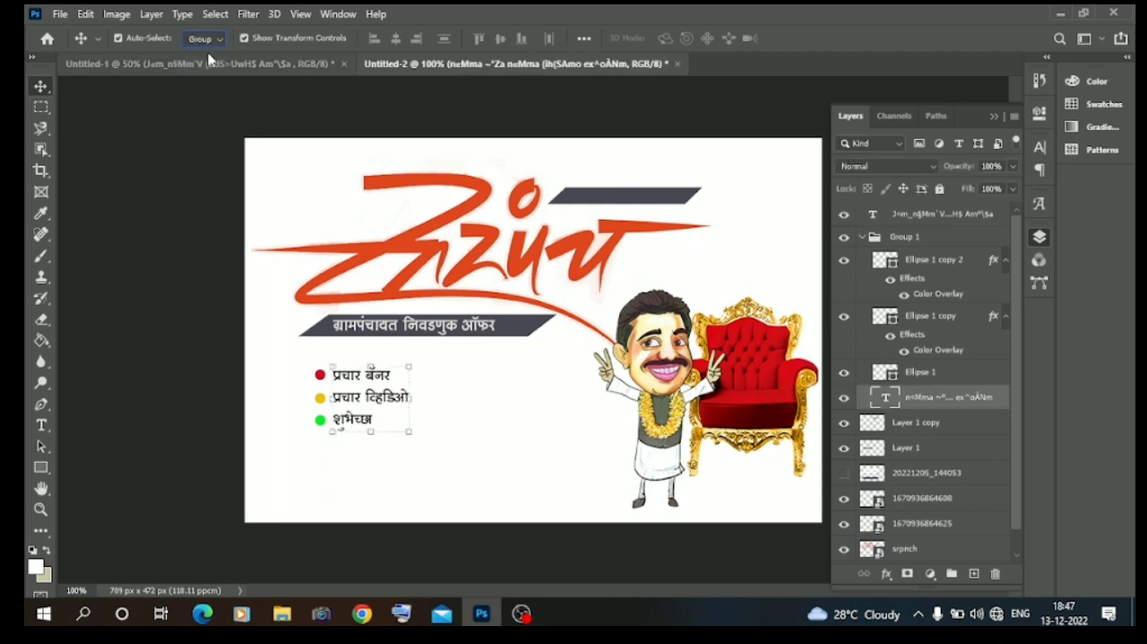
left_click_drag(380, 401, 424, 438)
Shift the calligraphy, both slanted bars and the heading text slightly upward on the canvas.
left_click_drag(540, 262, 533, 246)
left_click_drag(640, 199, 641, 190)
mouse_move(535, 250)
left_mouse_down()
mouse_move(530, 240)
mouse_move(538, 245)
left_mouse_up()
left_click_drag(507, 334, 471, 313)
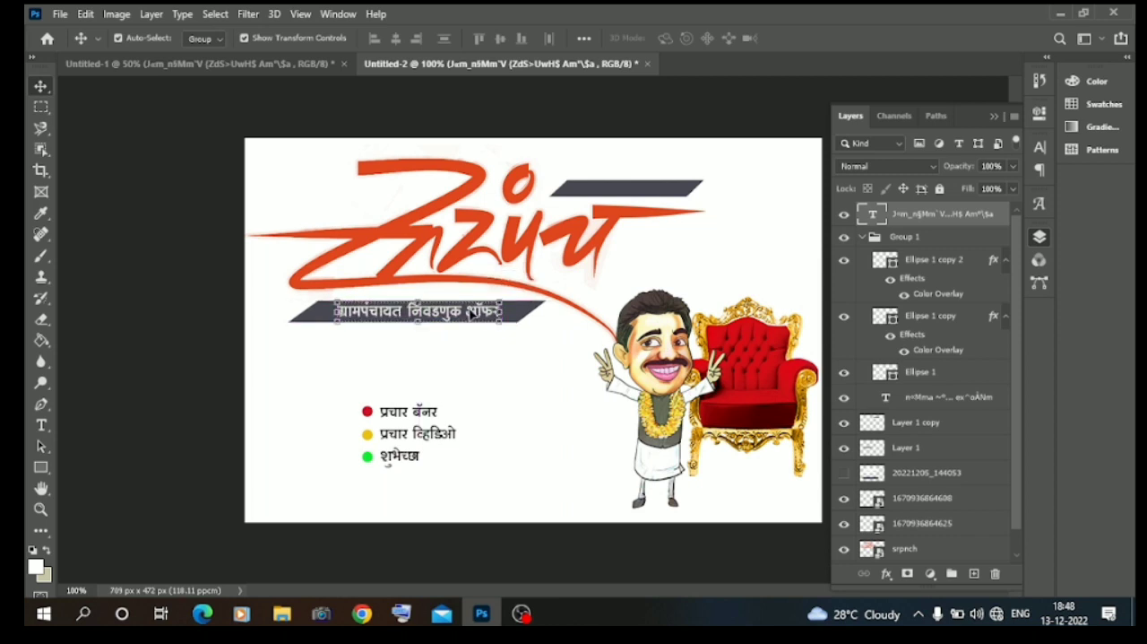
left_click(177, 357)
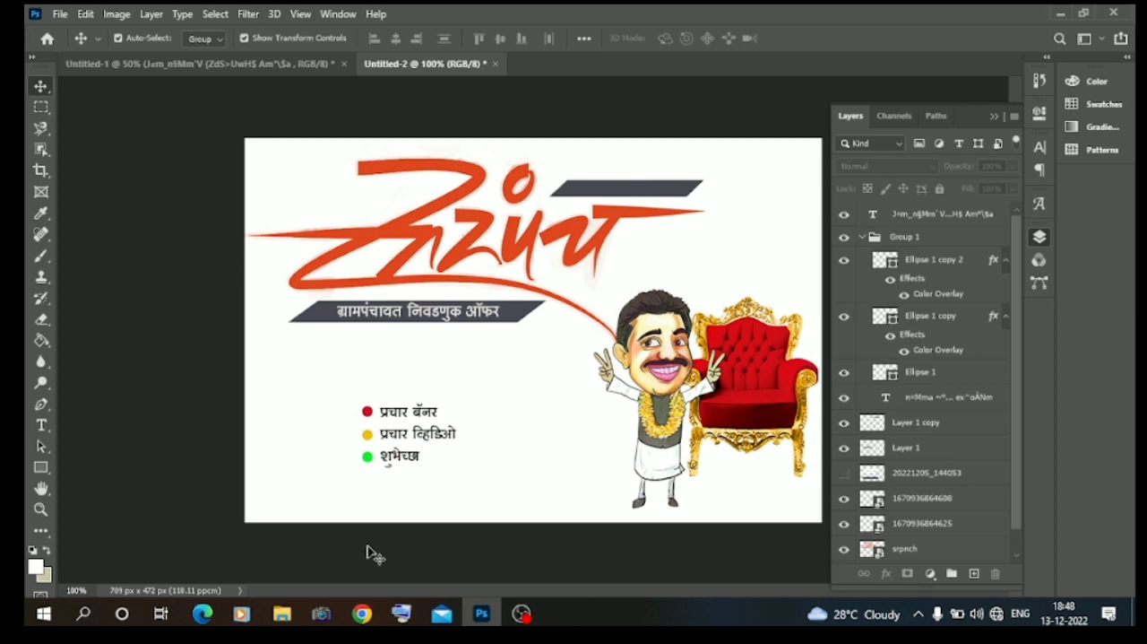
Copy the two-line तुमच्या निवडणुकीतील slogan from Untitled-1 into Untitled-2, scale it to 54.44% and place it in the canvas's lower-right corner.
left_click(318, 65)
left_click(456, 328)
left_click_drag(455, 328, 366, 145)
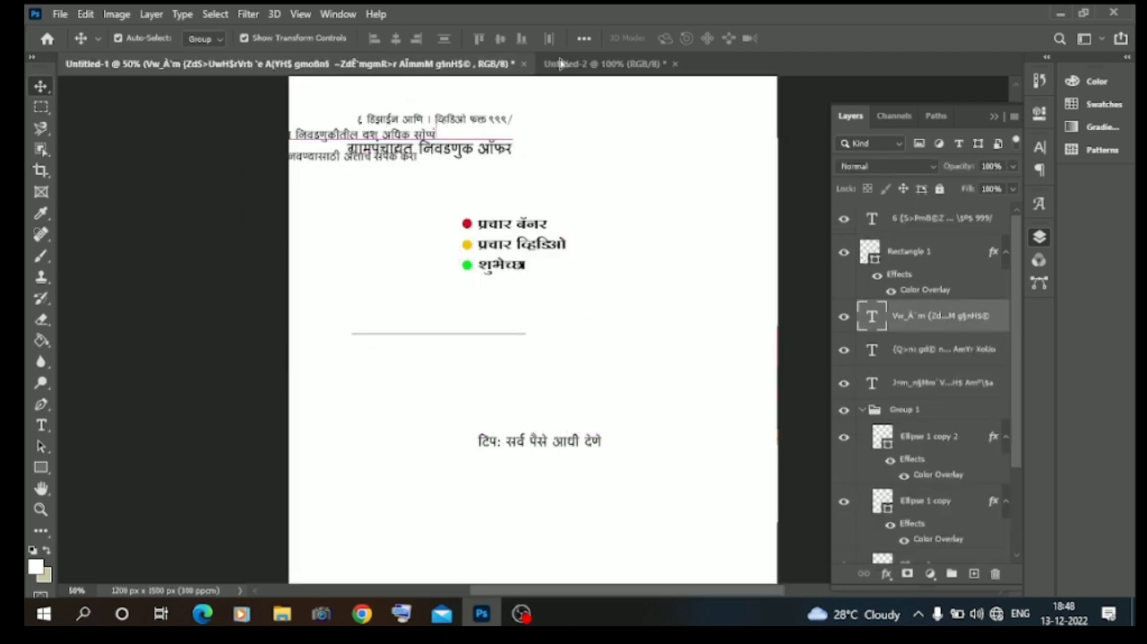
left_click(602, 64)
left_click_drag(695, 484, 696, 485)
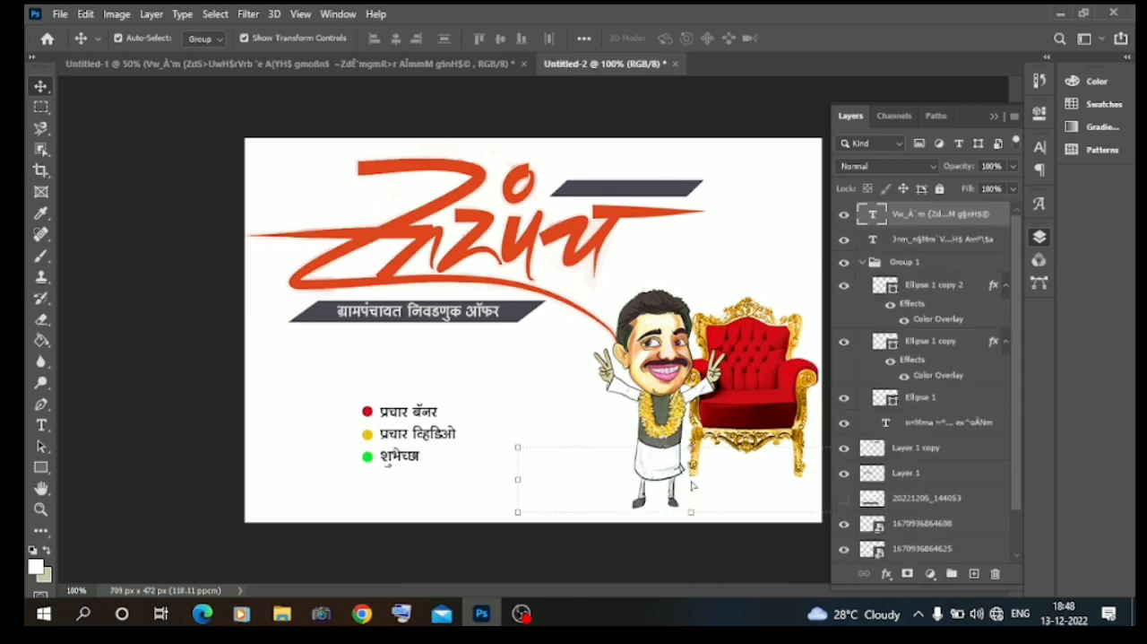
left_click(994, 117)
key("ctrl+t")
left_click_drag(860, 484, 769, 508)
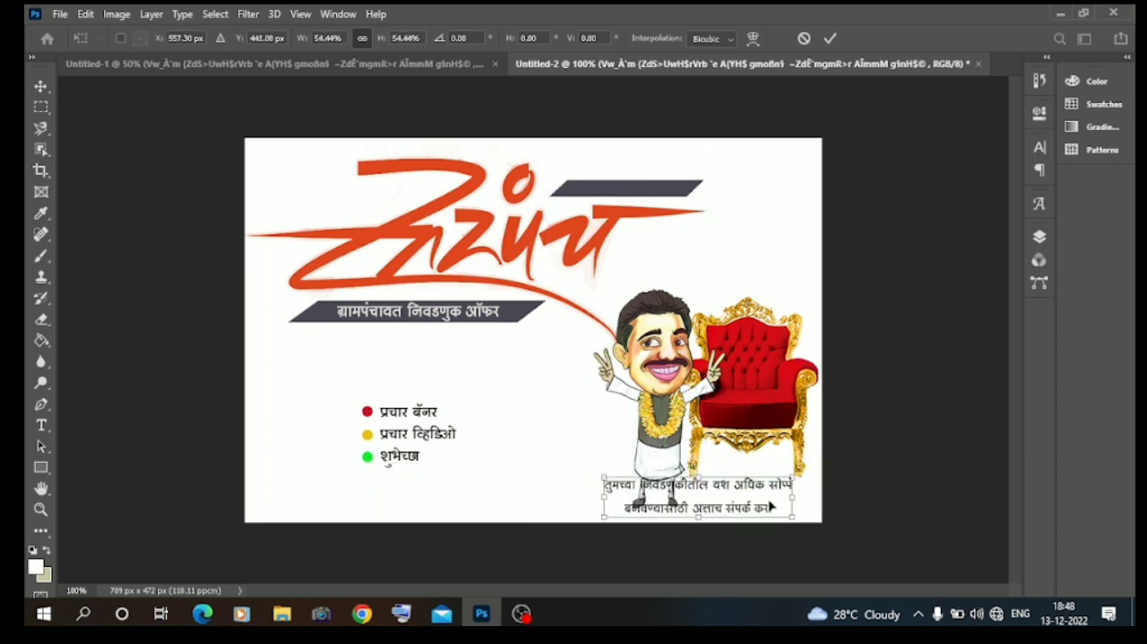
key("Return")
Move the cartoon man and the throne up so they stand clear of the slogan text.
left_click_drag(678, 426, 665, 392)
left_click_drag(787, 414, 791, 392)
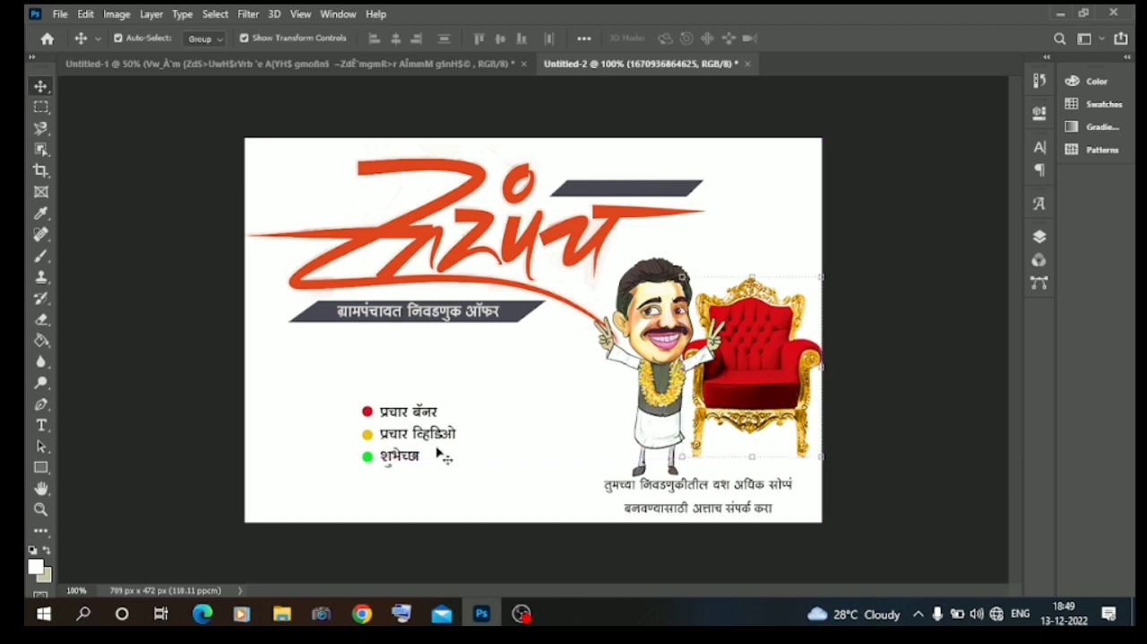
left_click(175, 457)
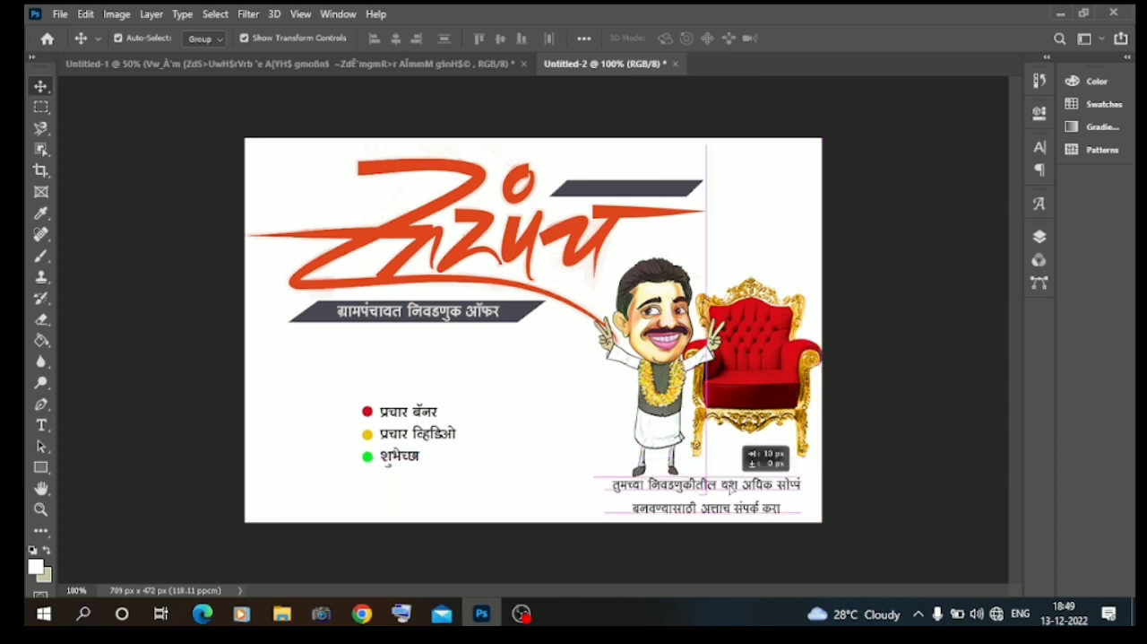
Shift the slogan text about 10 px to the right and set its line spacing to 3 pt.
double_click(728, 488)
left_click(1040, 116)
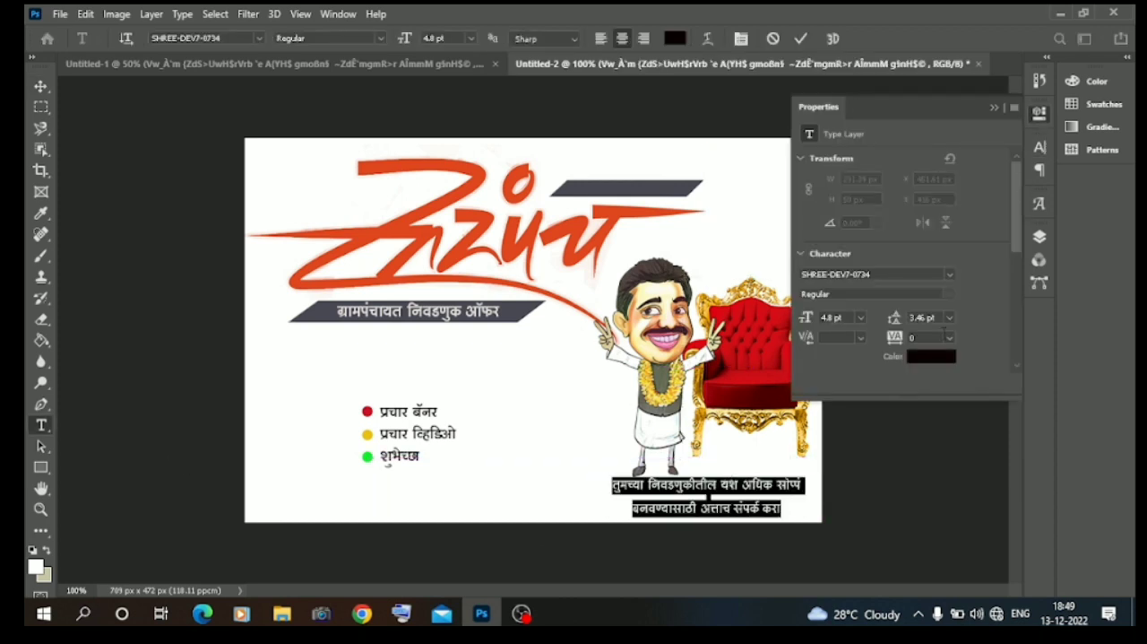
left_click_drag(898, 324, 897, 328)
left_click(208, 353)
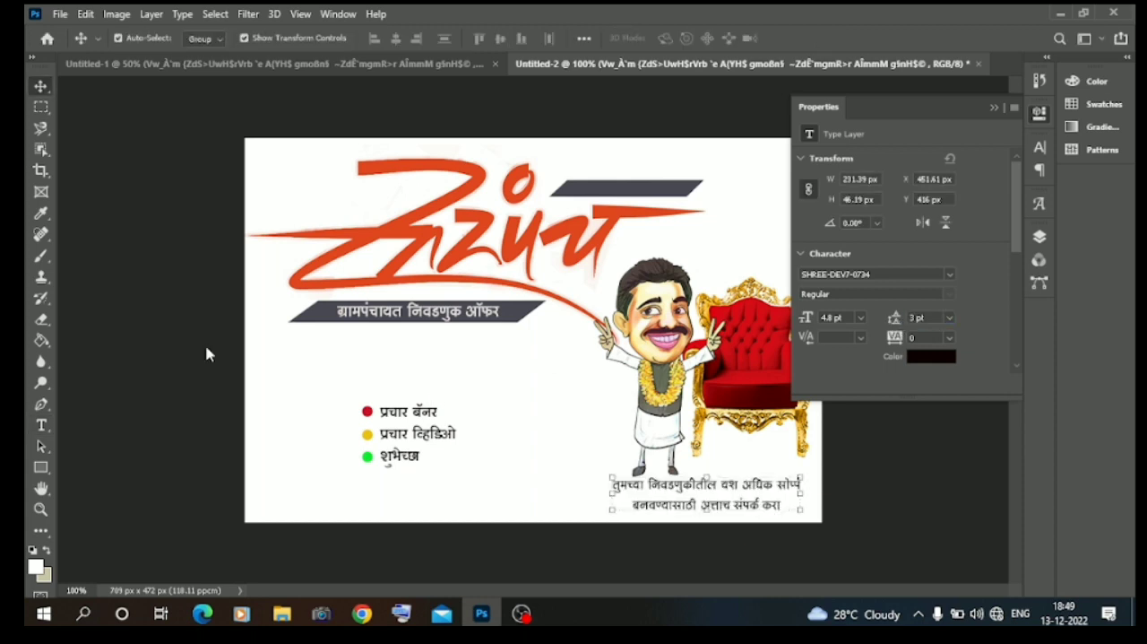
left_click(209, 352)
In Untitled-1, move the two-line slogan down and to the right, away from the thin divider line.
left_click(459, 63)
left_click(450, 333)
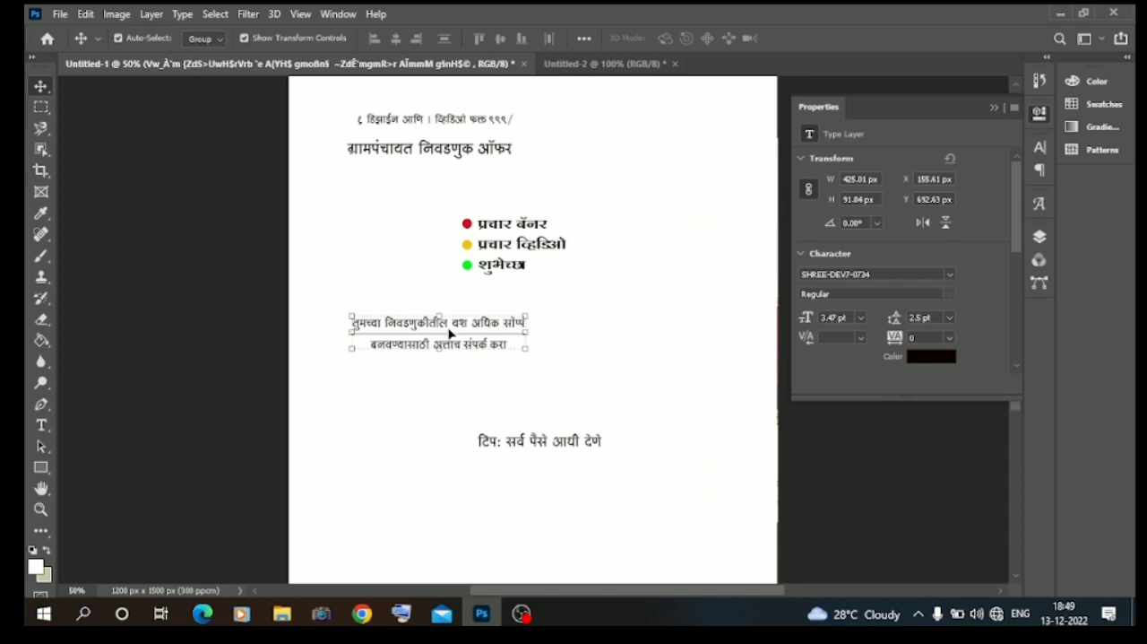
left_click_drag(462, 338, 546, 376)
Enlarge the thin divider line to 214.29% and move it above the bulleted list.
left_click(409, 336)
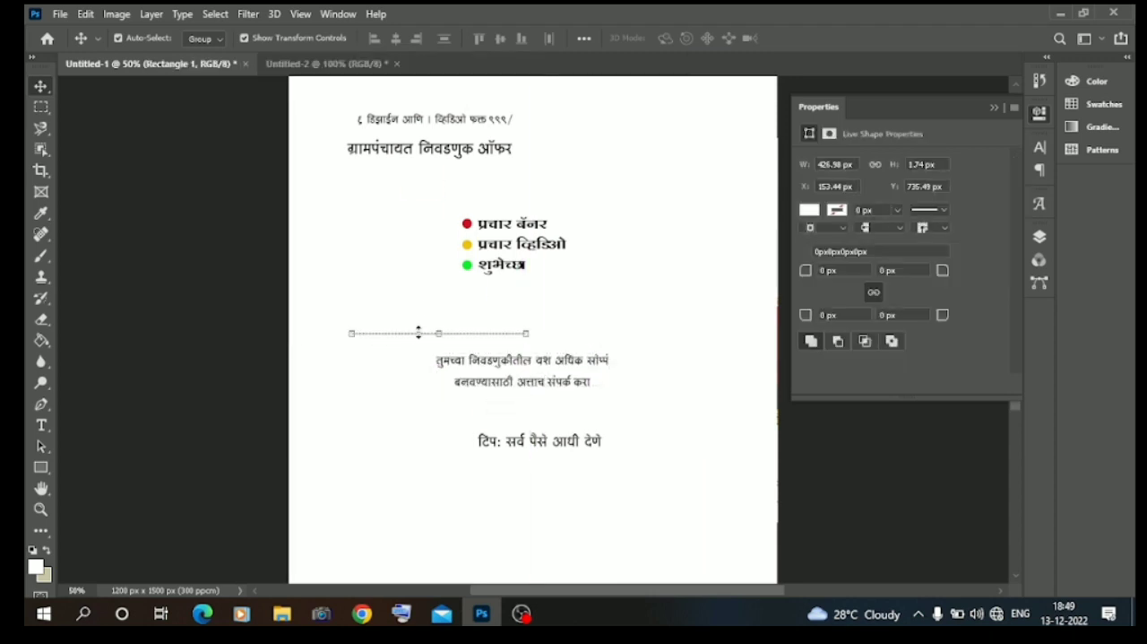
left_click_drag(416, 333, 435, 331)
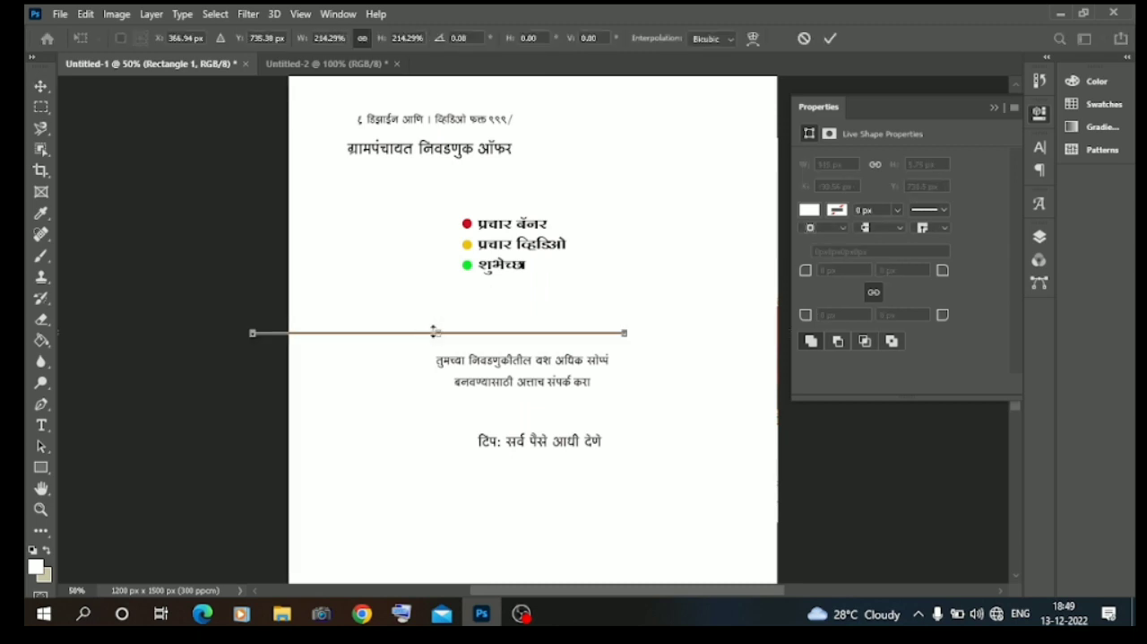
key("ctrl+plus")
key("ctrl+plus")
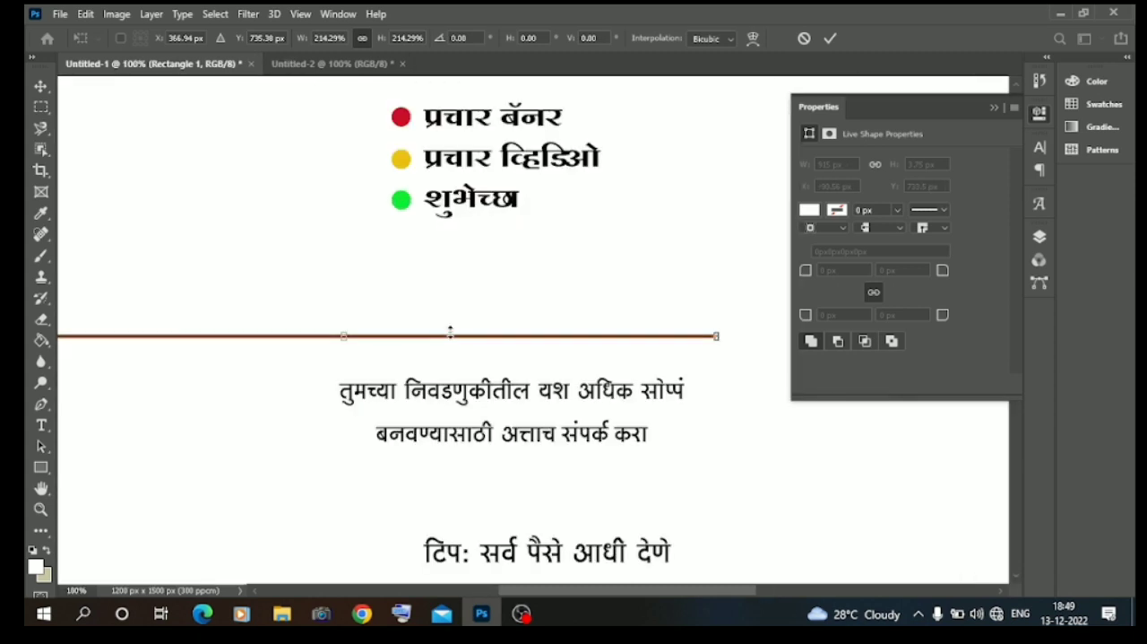
left_click_drag(433, 338, 392, 117)
key("Return")
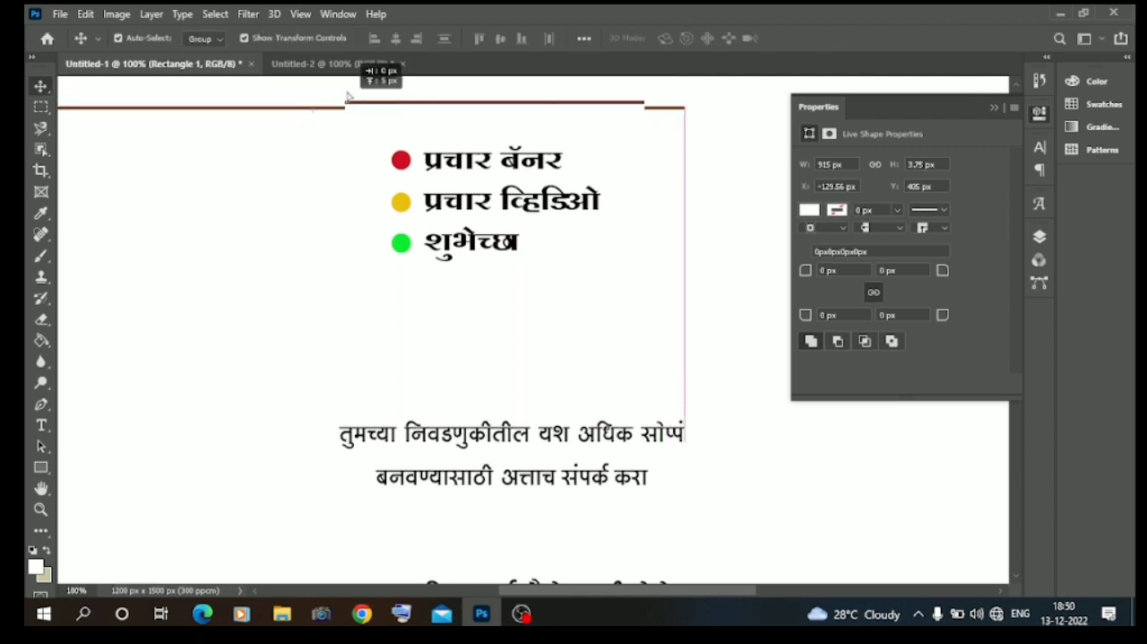
Bring the divider line into Untitled-2, shorten it to the slogan's width and position it between the two slogan lines.
left_click(350, 65)
left_click_drag(695, 520, 692, 491)
left_click_drag(316, 486, 657, 490)
left_click_drag(805, 492, 574, 497)
left_click_drag(417, 494, 639, 505)
key("Return")
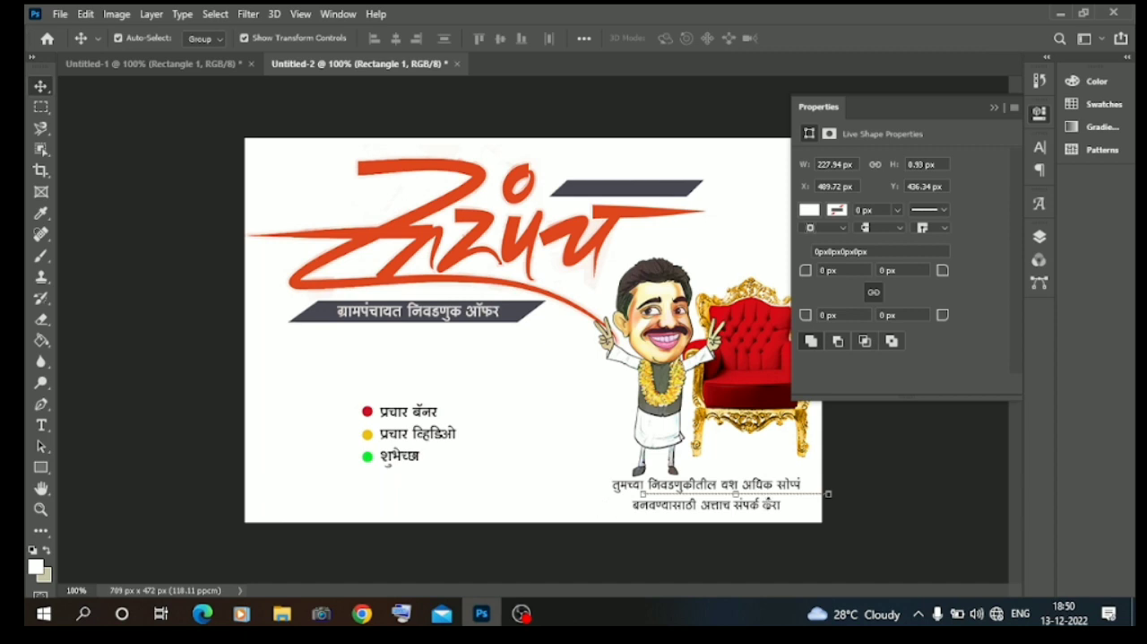
key("ctrl+t")
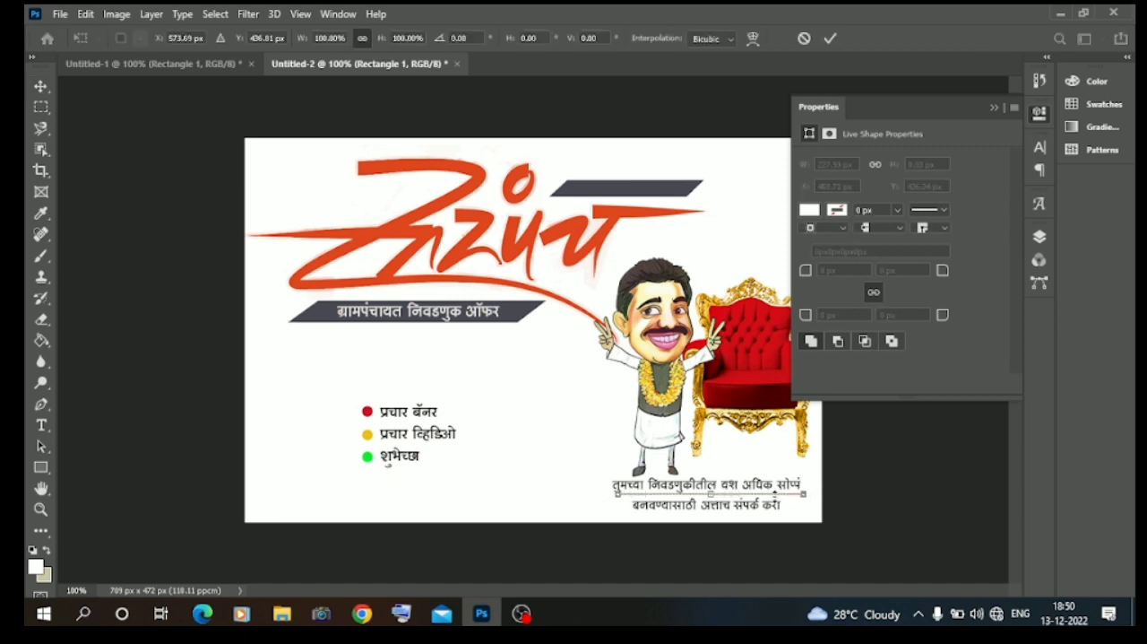
key("Return")
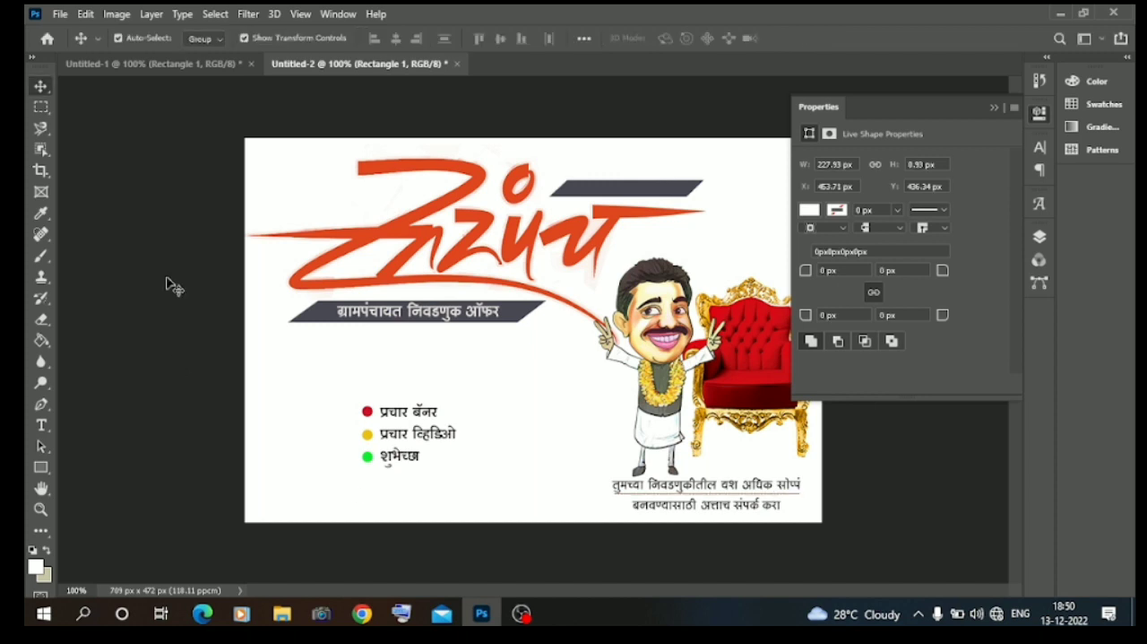
Select the Rectangle 1 divider line and nudge it slightly down between the slogan lines.
left_click(168, 284)
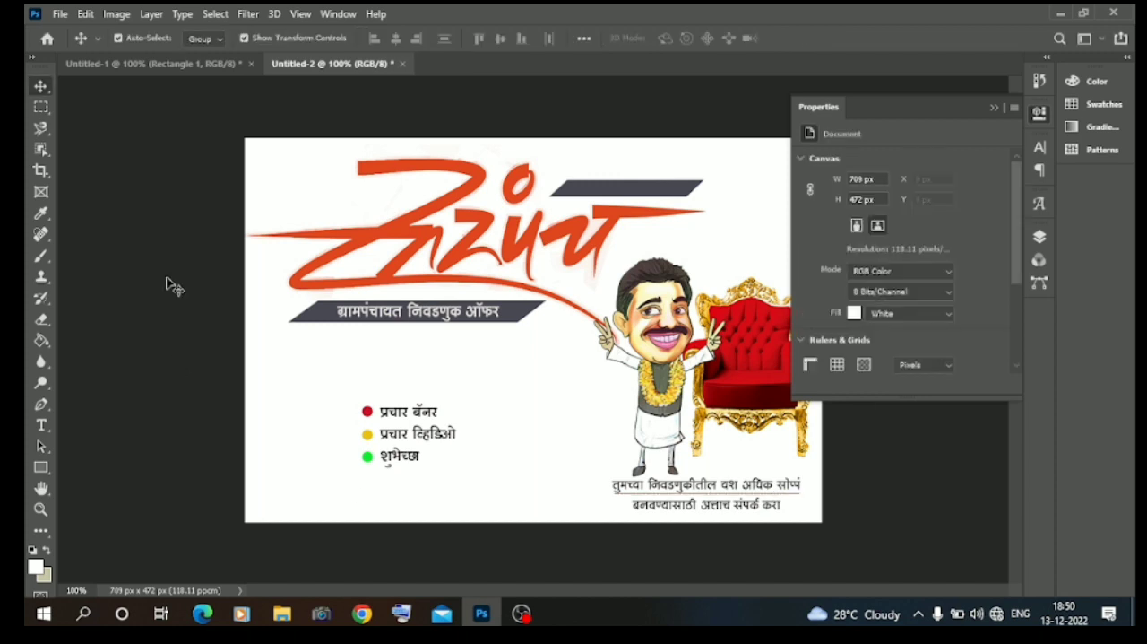
left_click(704, 499)
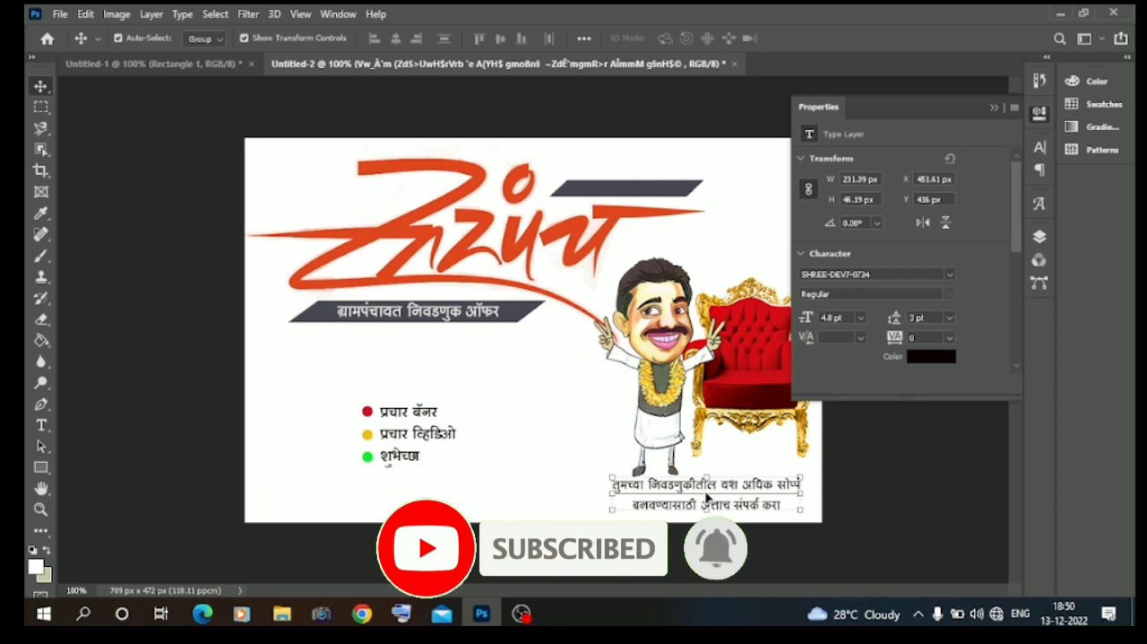
left_click(1039, 237)
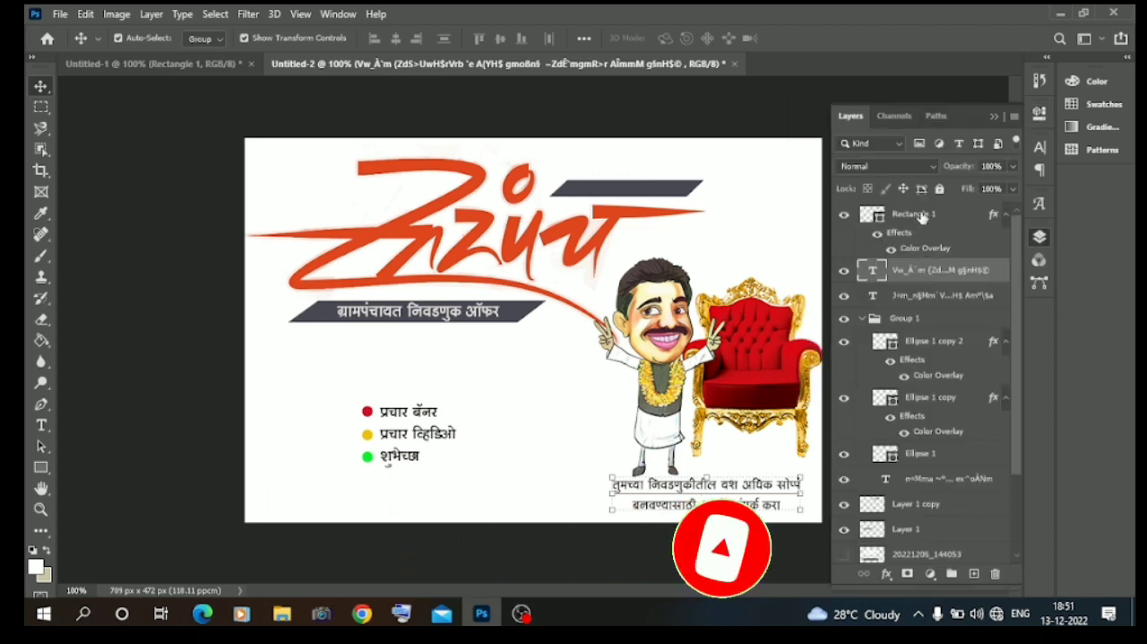
left_click(922, 216)
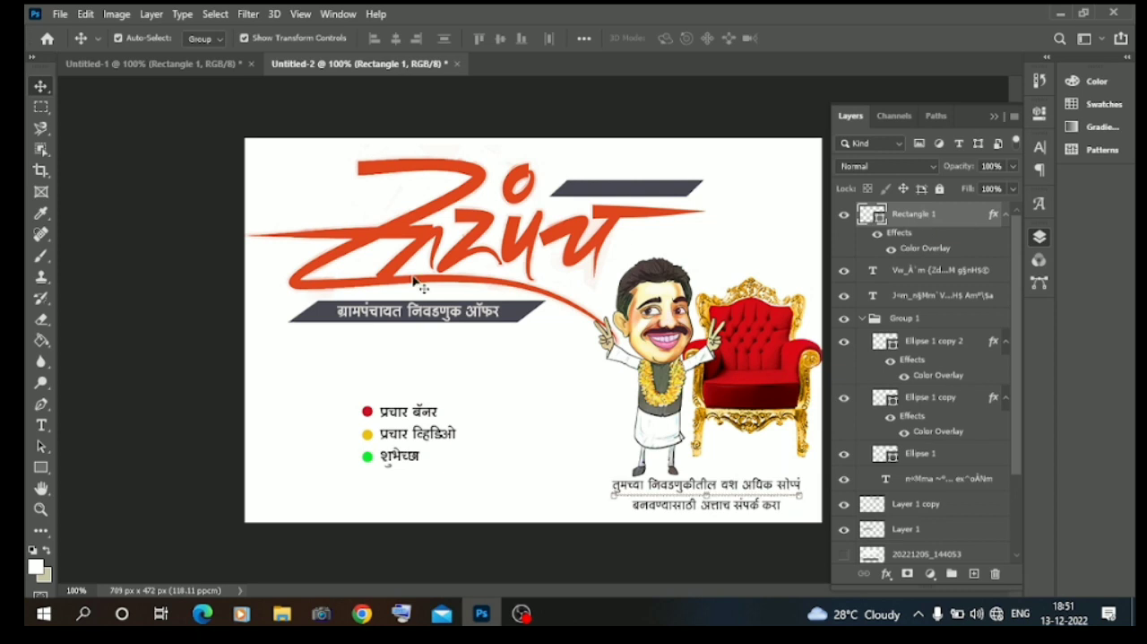
left_click(188, 345)
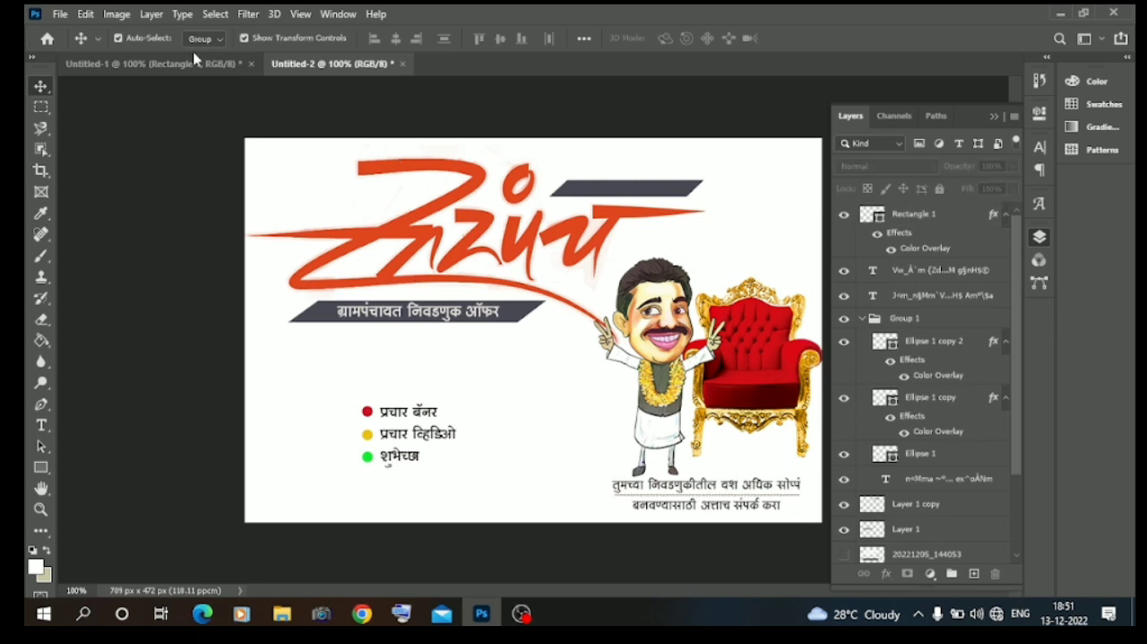
Copy the टिप: सर्व पैसे आधी देणे note from Untitled-1 into Untitled-2, scale it and place it below the bulleted list.
left_click(162, 63)
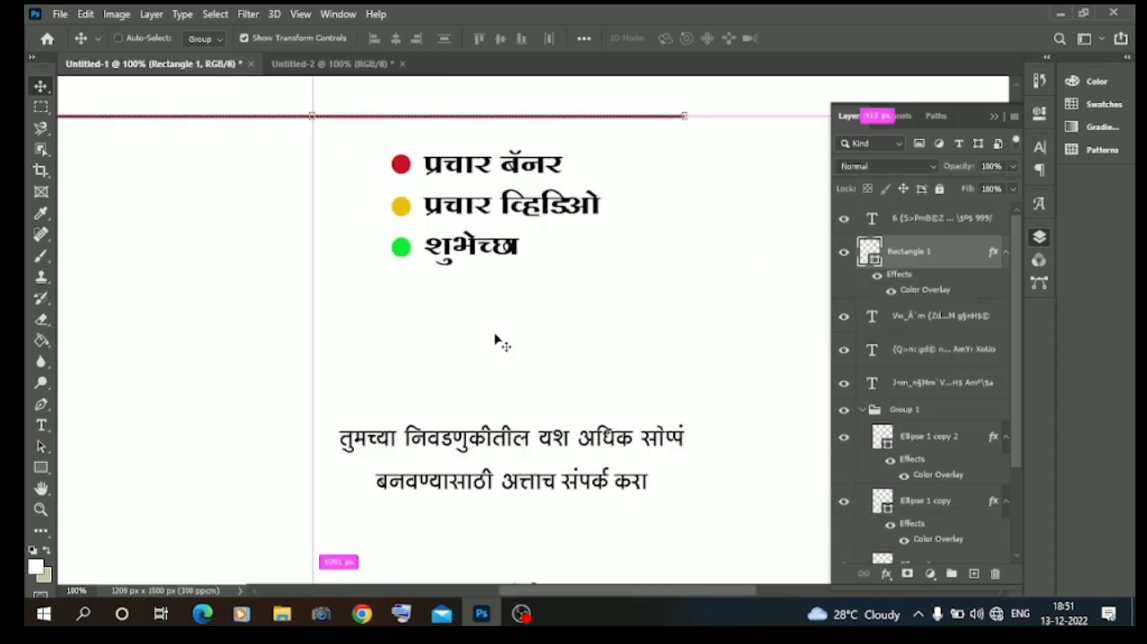
scroll(498, 341, "down", 2)
left_click_drag(545, 473, 400, 505)
key("ctrl+t")
left_click_drag(515, 495, 440, 506)
key("Return")
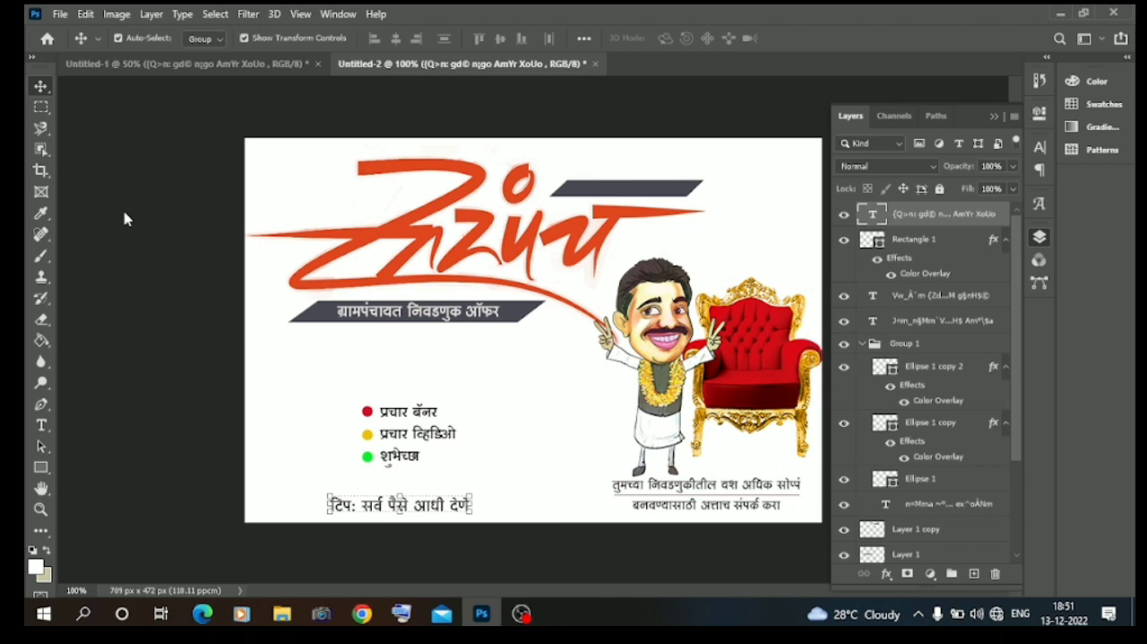
left_click(114, 247)
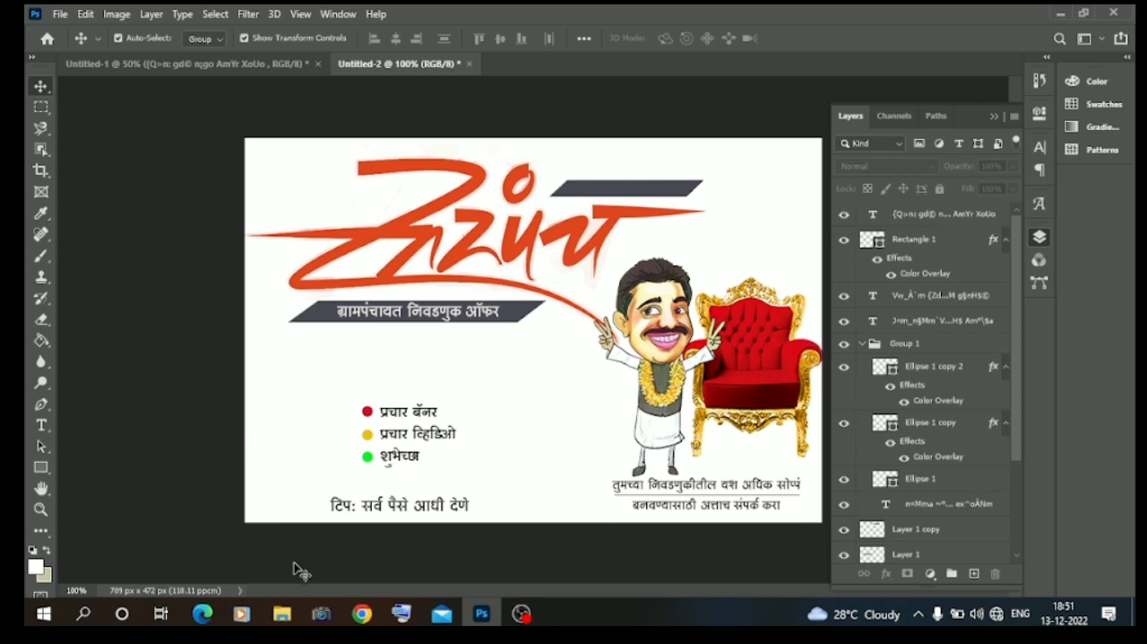
Switch to File Explorer and open the grampunchayt folder inside the material folder on drive D.
left_click(282, 613)
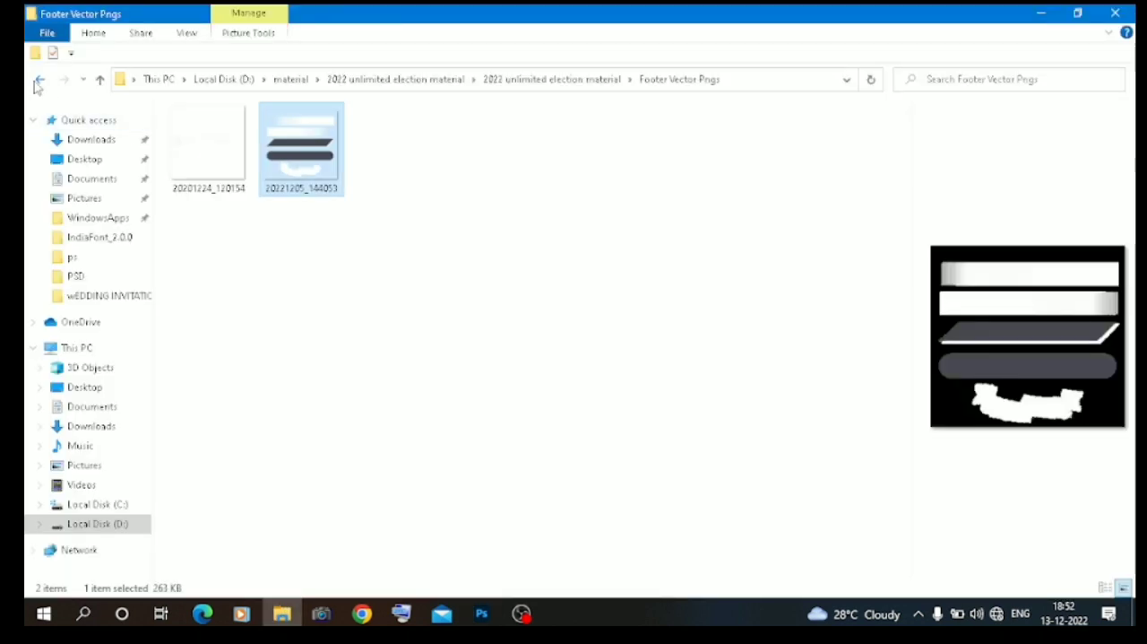
left_click(39, 81)
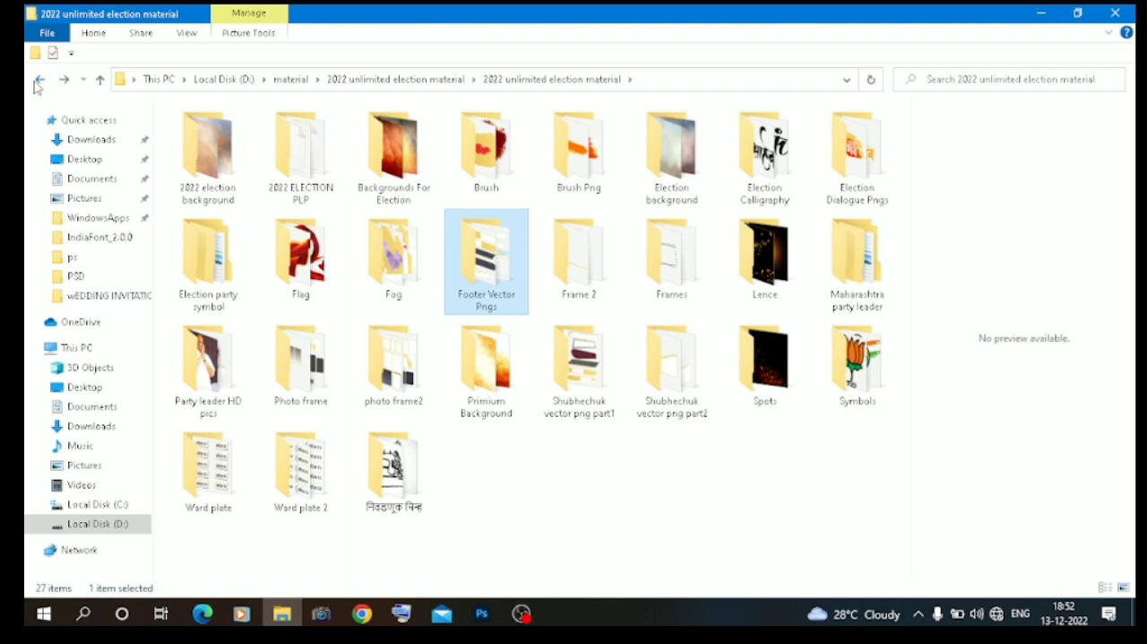
left_click(39, 84)
left_click(39, 83)
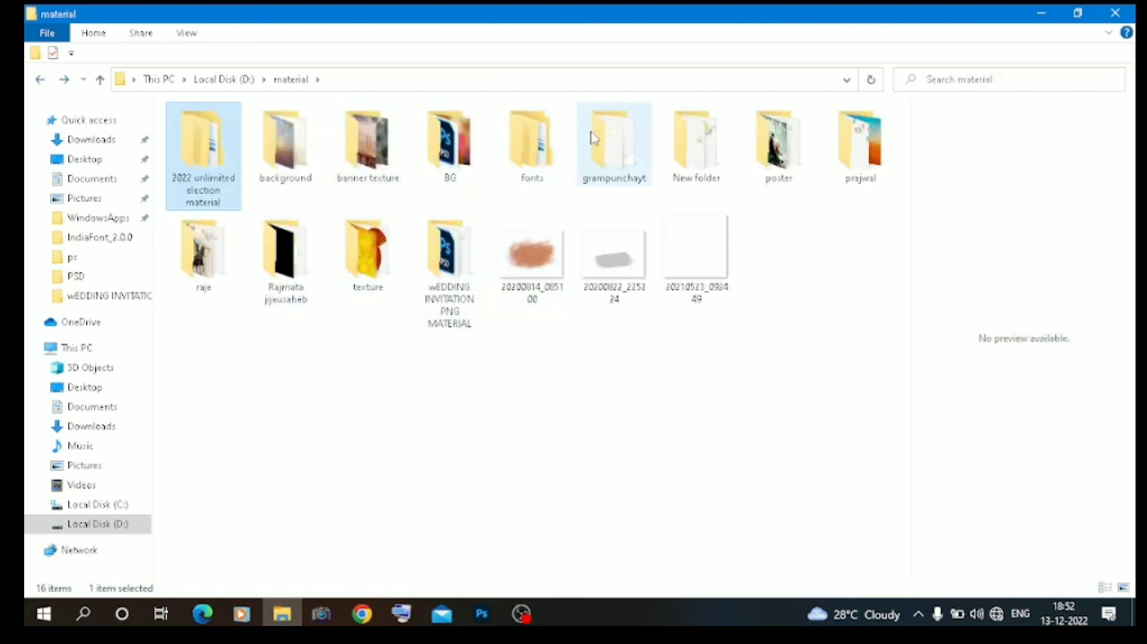
left_click(628, 146)
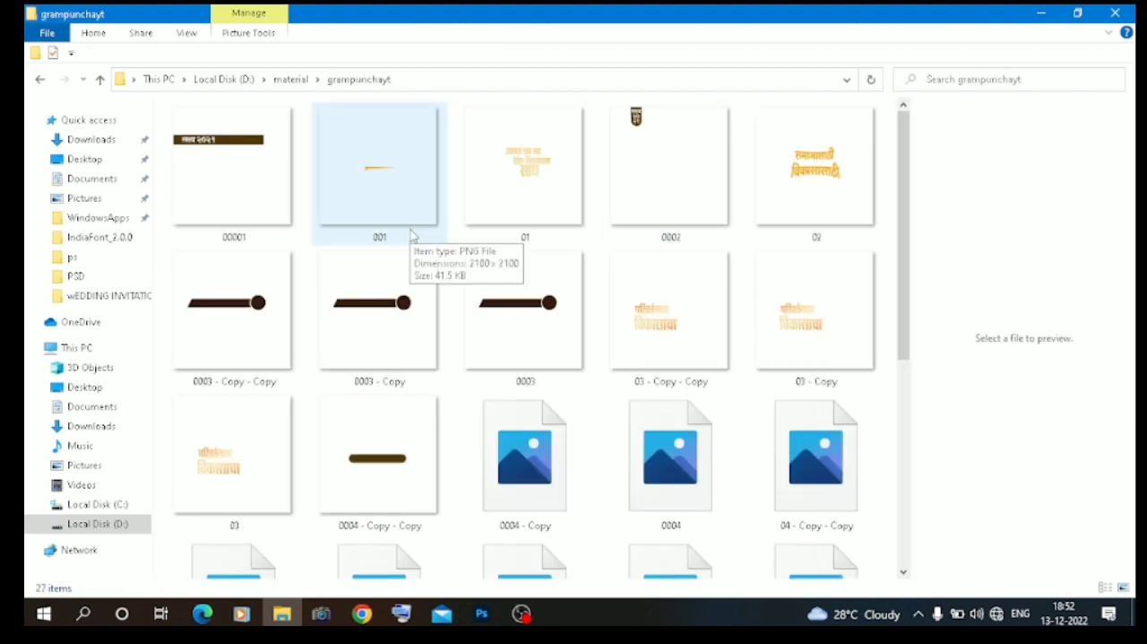
Place the 0008.png victory-hand badge from the folder onto the Untitled-2 canvas at its default size.
scroll(410, 236, "down", 3)
left_click_drag(375, 334, 499, 423)
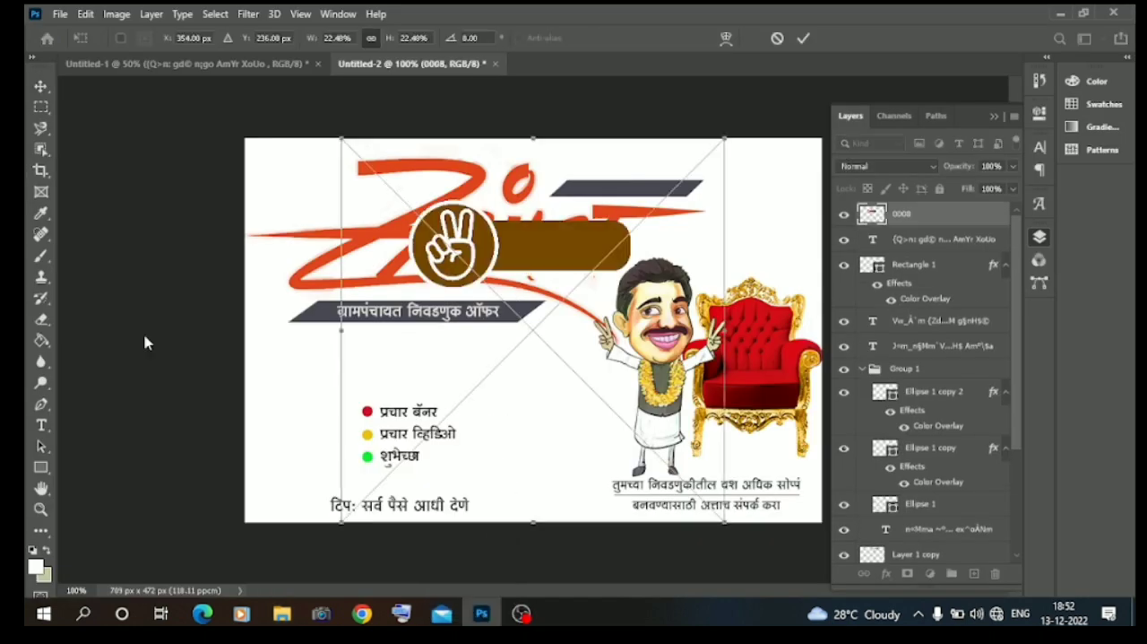
key("Return")
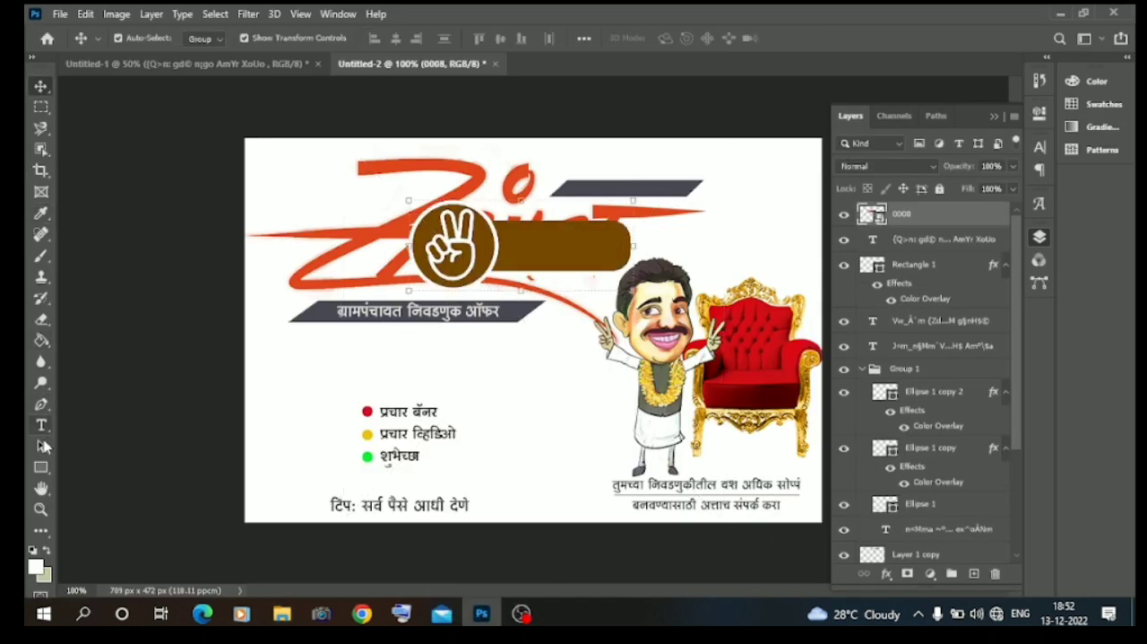
left_click(47, 155)
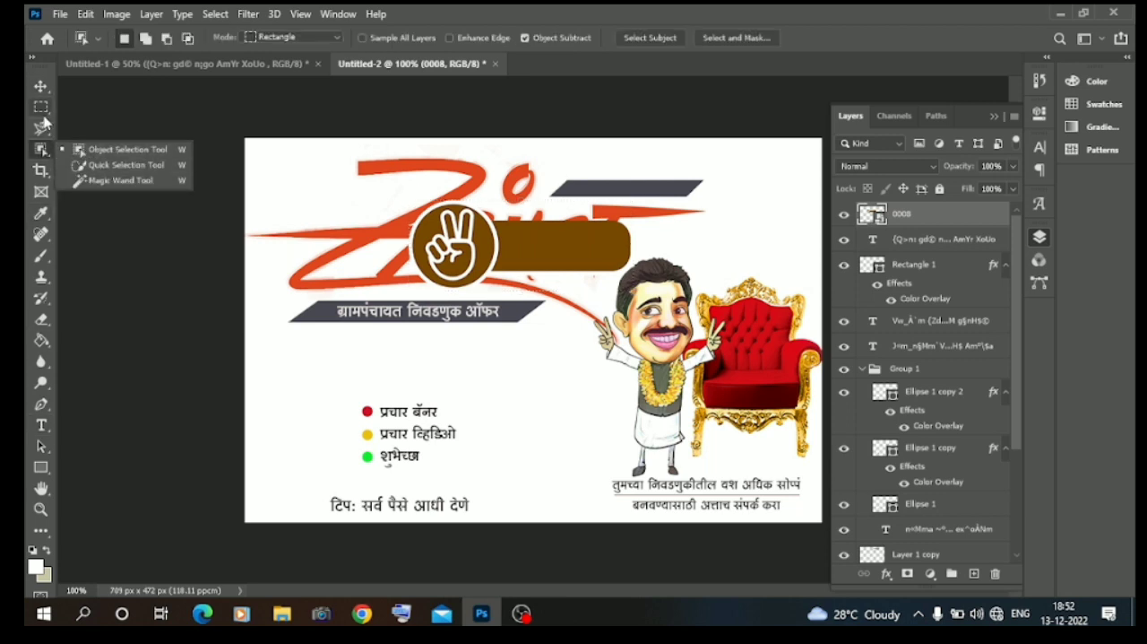
left_click(41, 127)
left_click(498, 226)
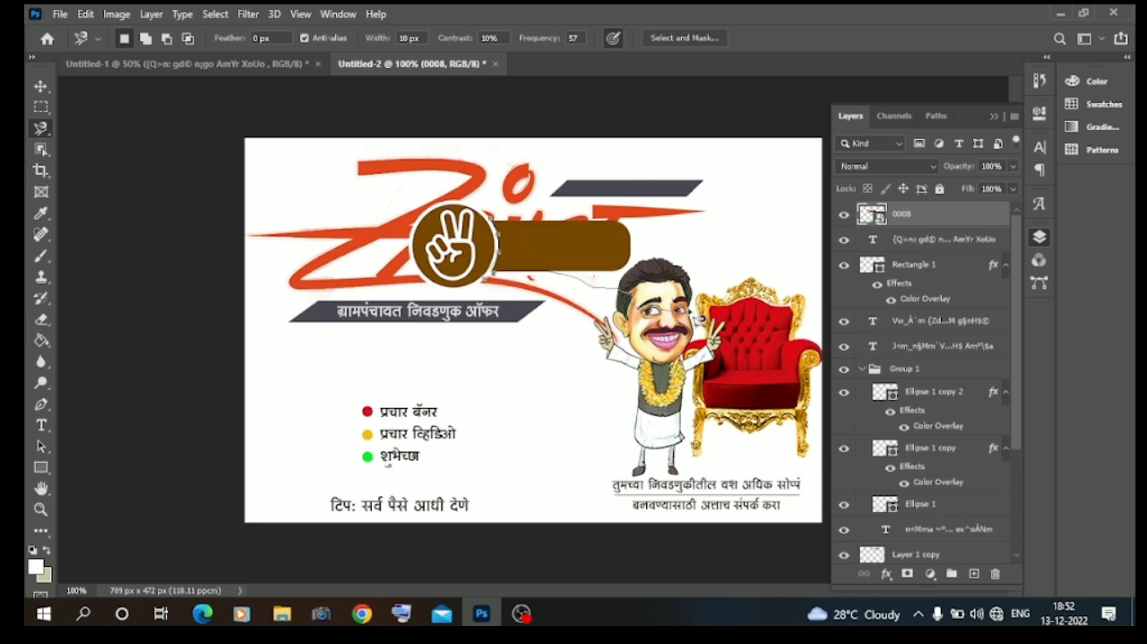
key("Escape")
Try to draw an ellipse about 125 × 111 px around the badge's victory-hand circle.
left_click(41, 467)
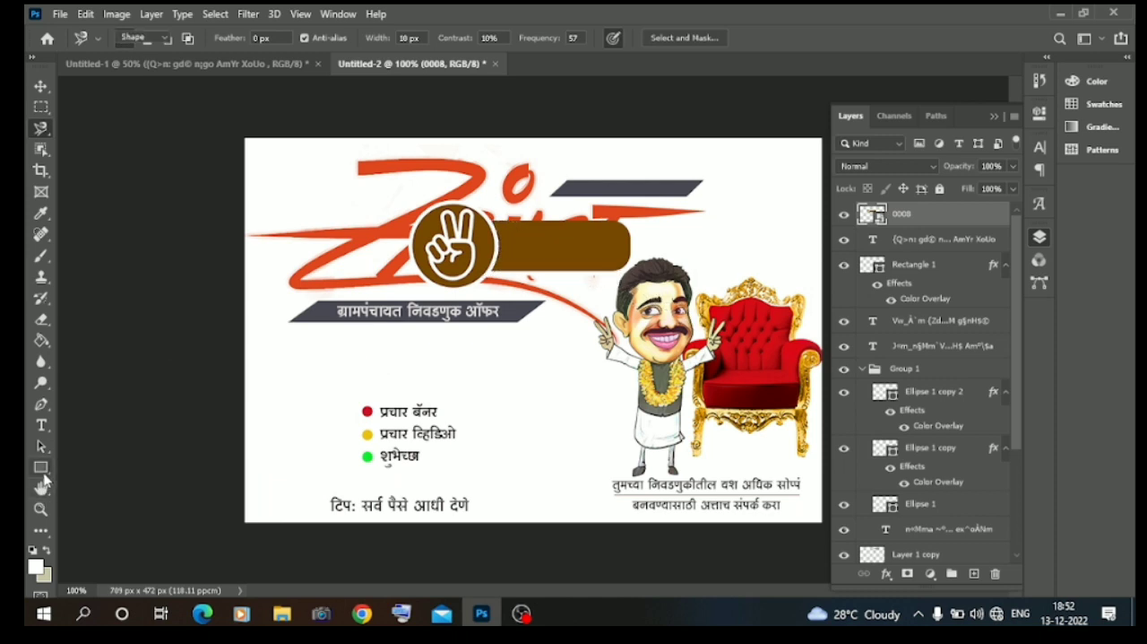
left_click(89, 488)
left_click(41, 467)
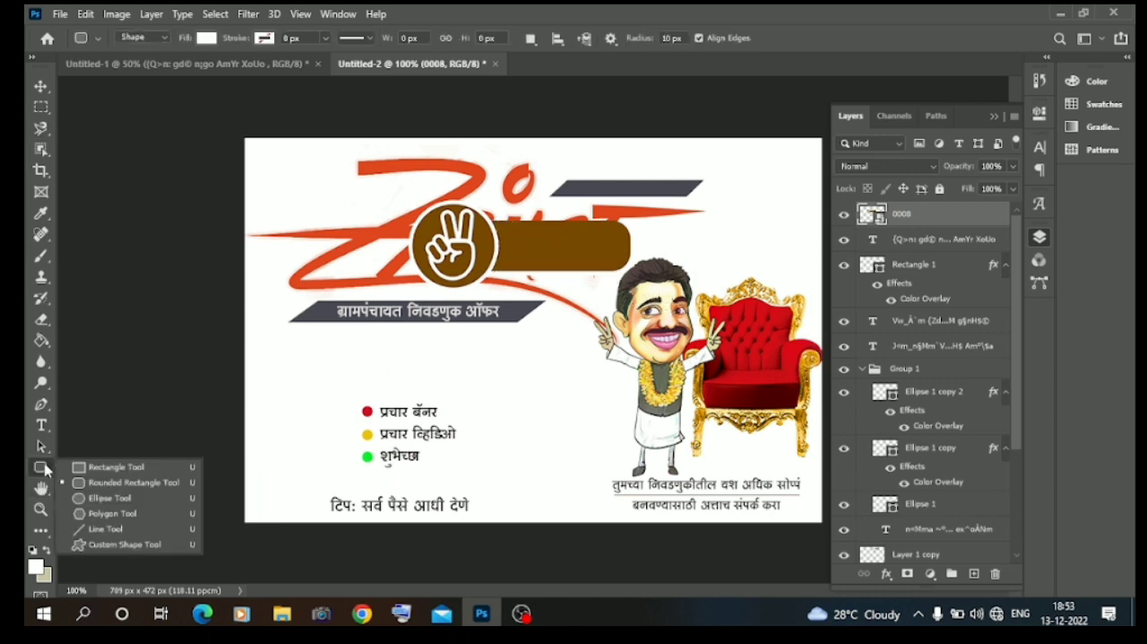
left_click(107, 497)
left_click_drag(398, 201, 499, 289)
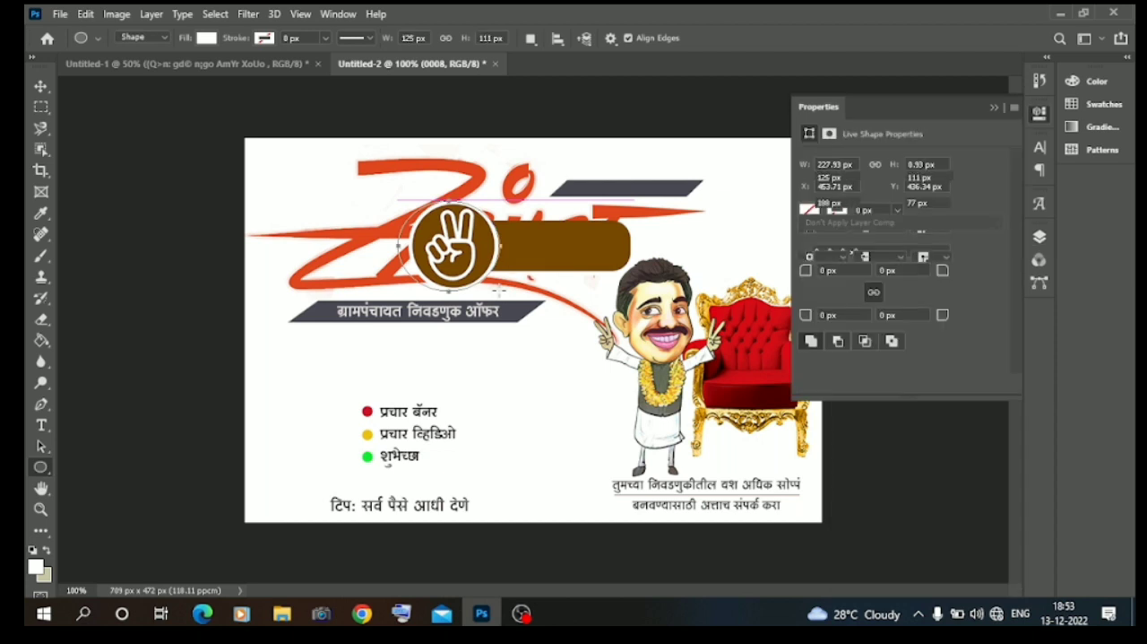
key("ctrl+z")
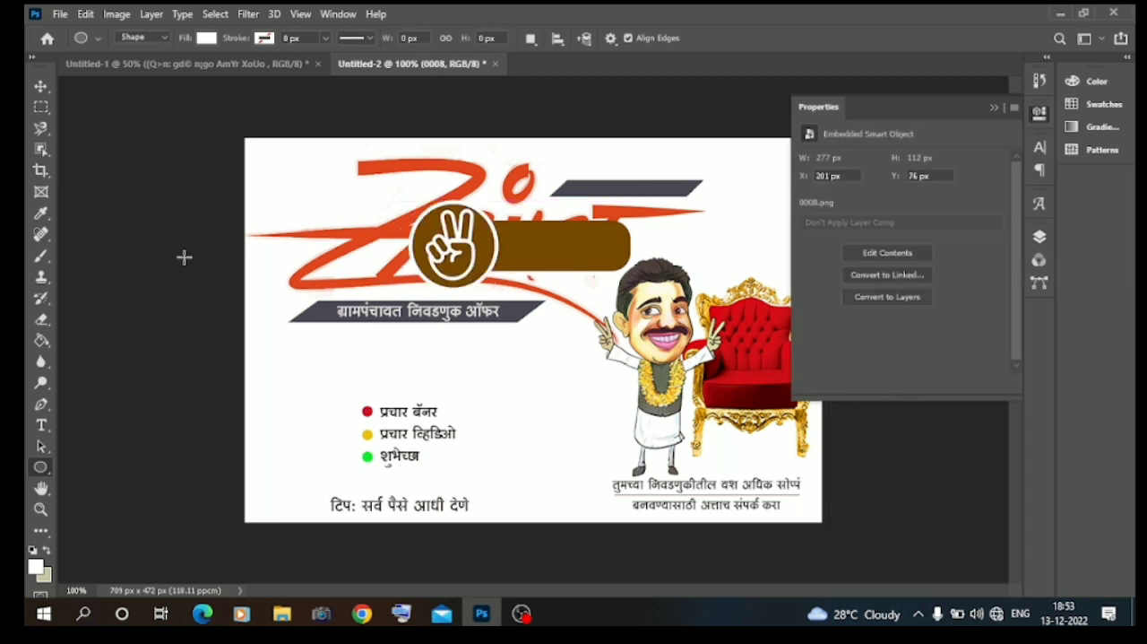
Try to separate the victory-hand circle from the badge with an elliptical marquee selection and move it to the canvas's upper-left corner.
right_click(40, 109)
left_click(71, 122)
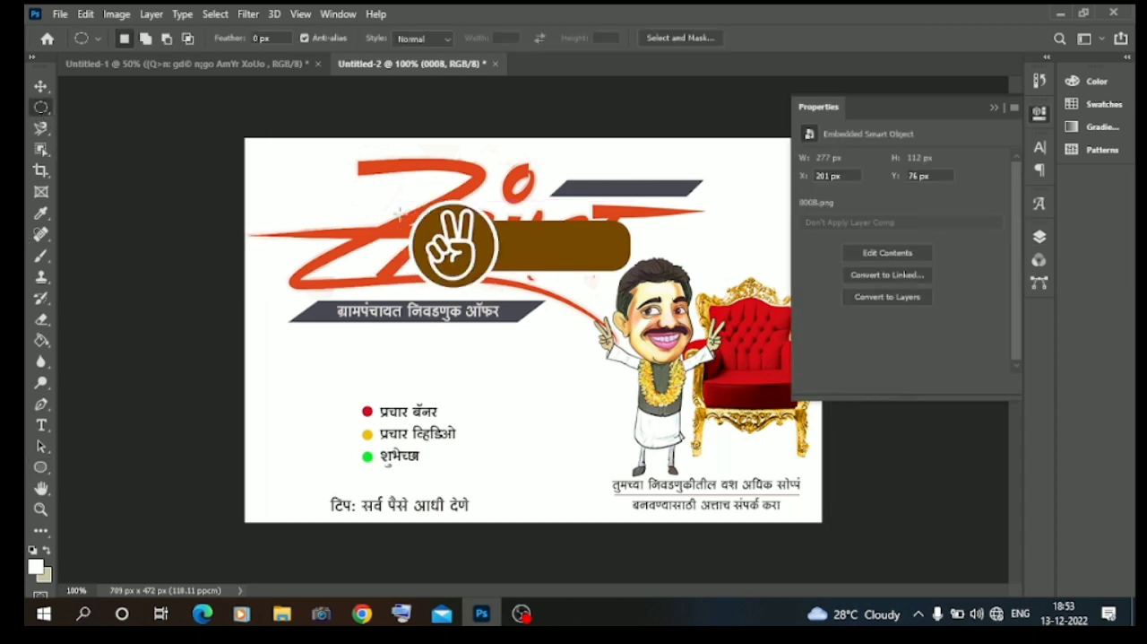
left_click_drag(400, 210, 493, 277)
left_click(40, 86)
left_click_drag(459, 289, 307, 235)
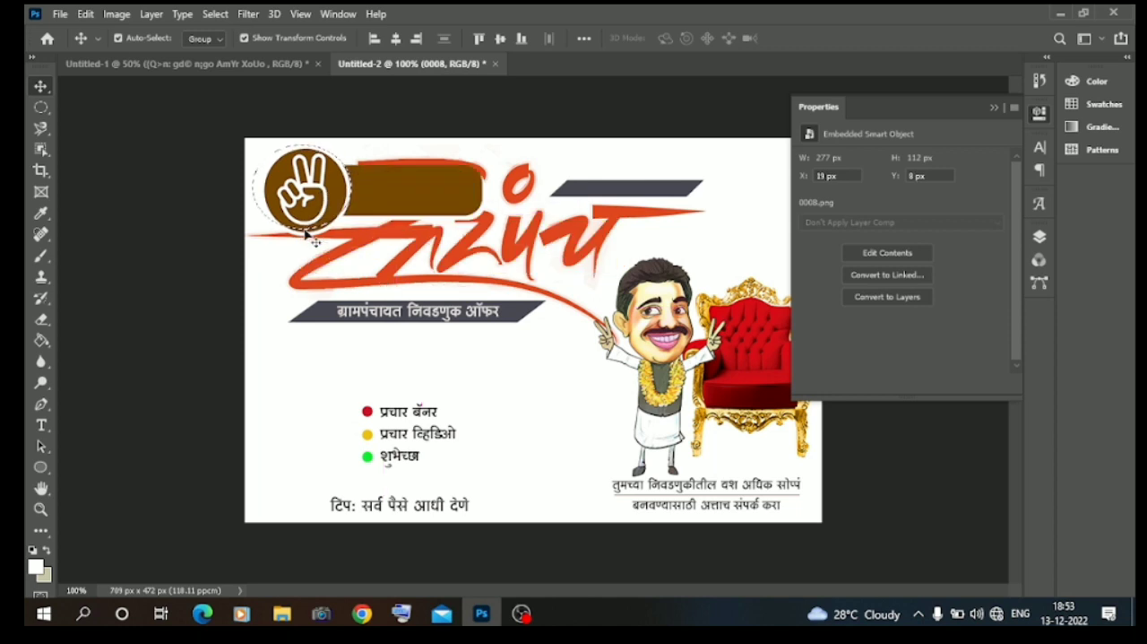
key("ctrl+z")
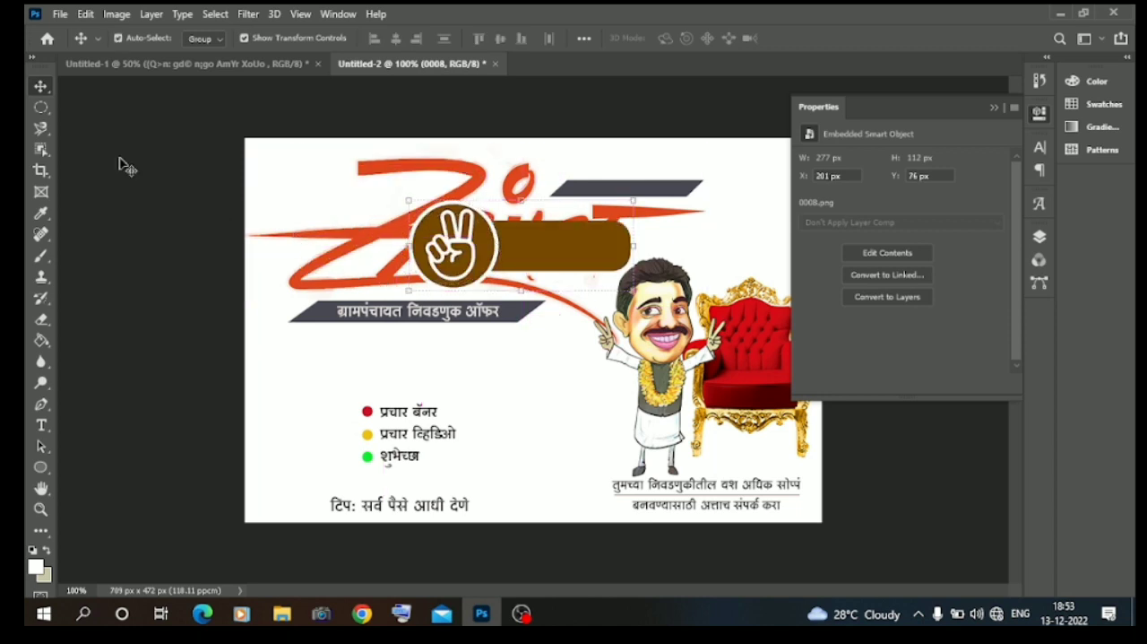
Select the badge's victory-hand circle with an elliptical marquee, copy it to a new layer and hide the original 0008 layer.
left_click(41, 106)
left_click_drag(415, 194, 511, 289)
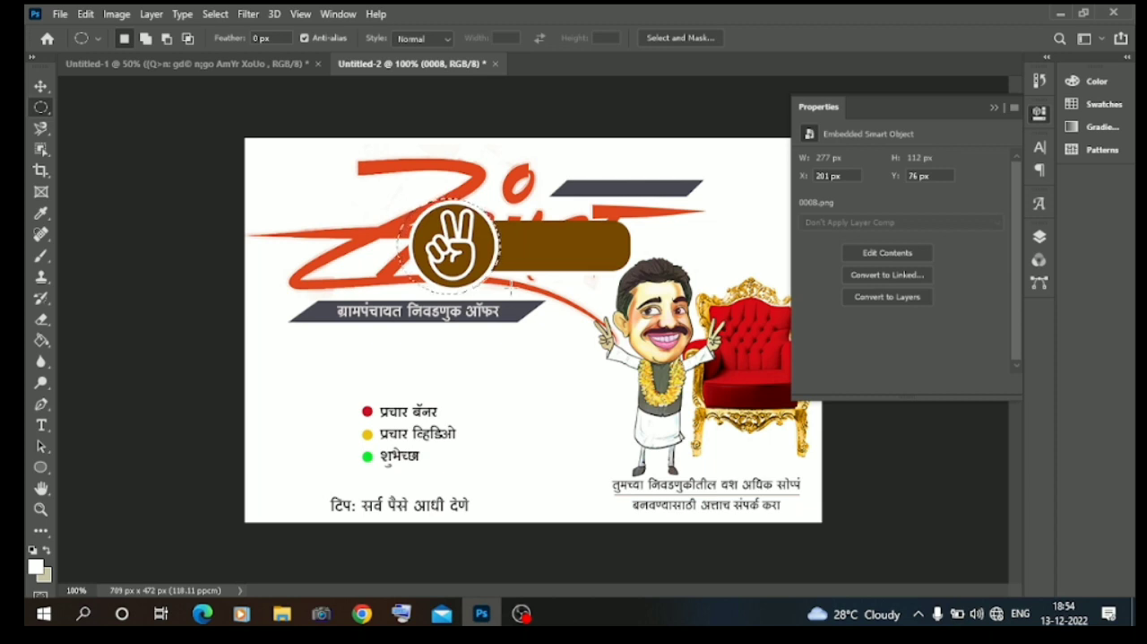
right_click(473, 258)
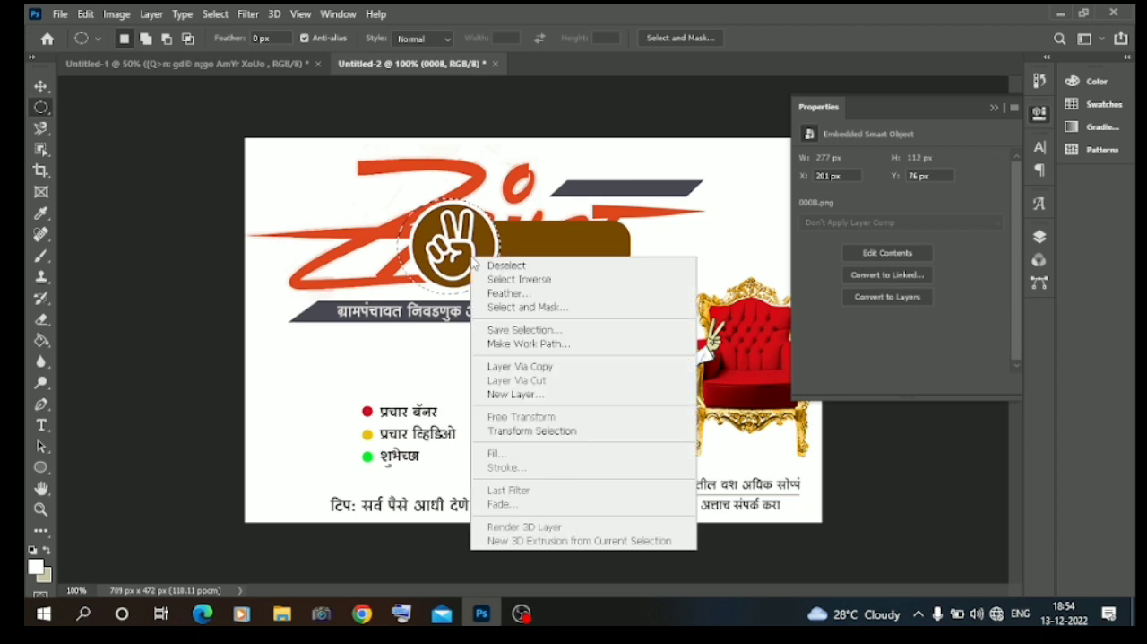
left_click(527, 365)
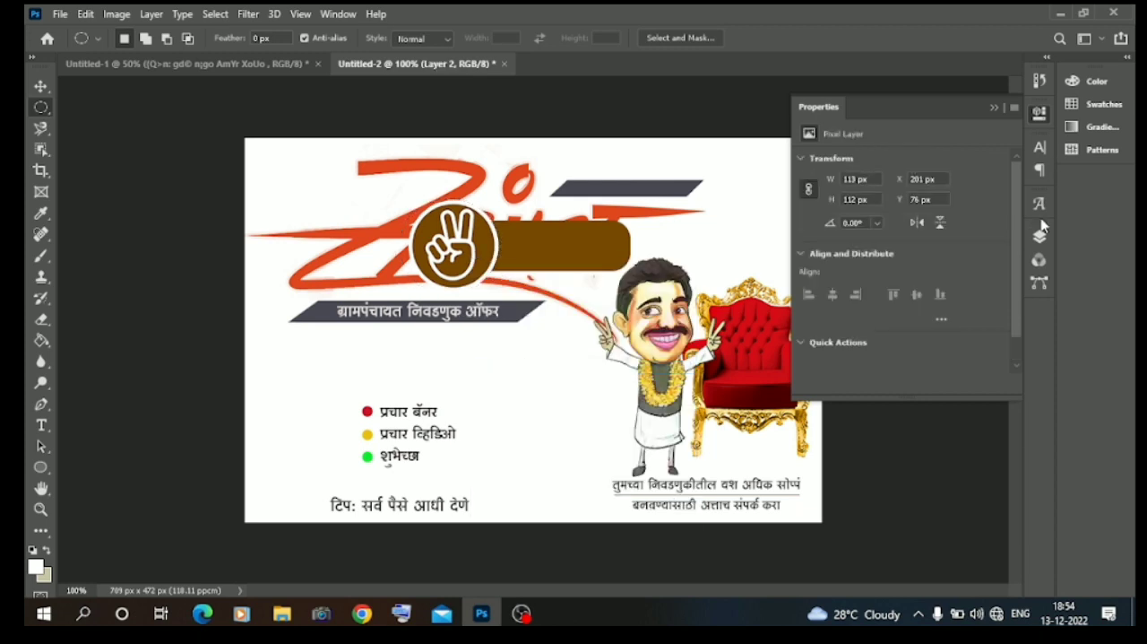
left_click(1039, 236)
left_click(845, 240)
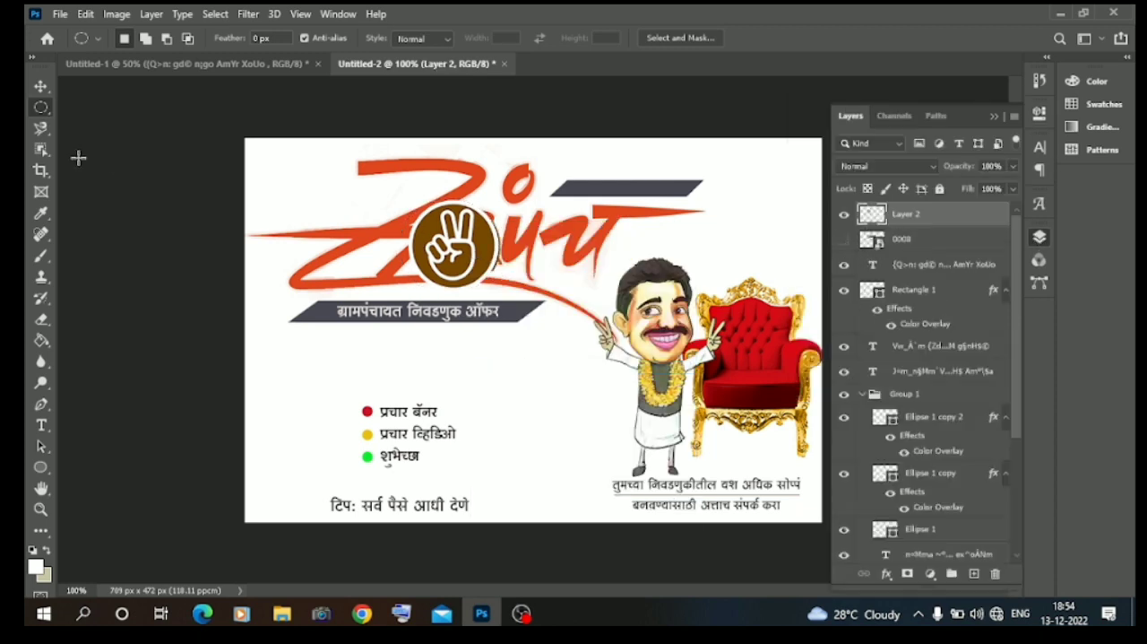
Scale the victory-hand circle to about 56.65% and place it over the dot above the red calligraphy.
left_click(40, 86)
left_click_drag(479, 263, 492, 208)
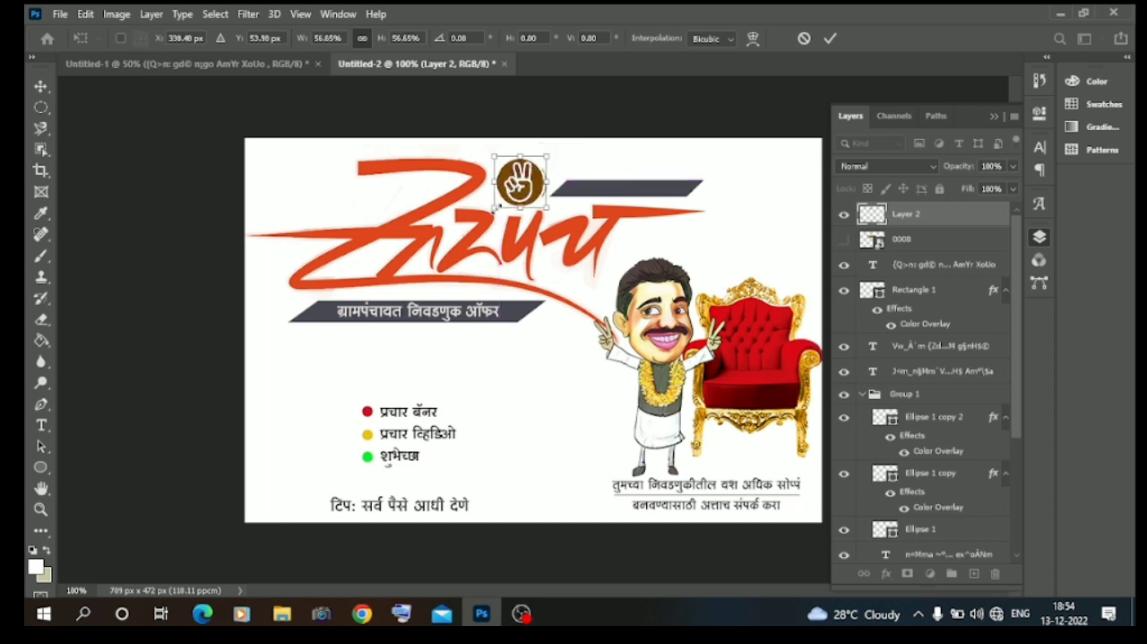
key("Return")
left_click(139, 185)
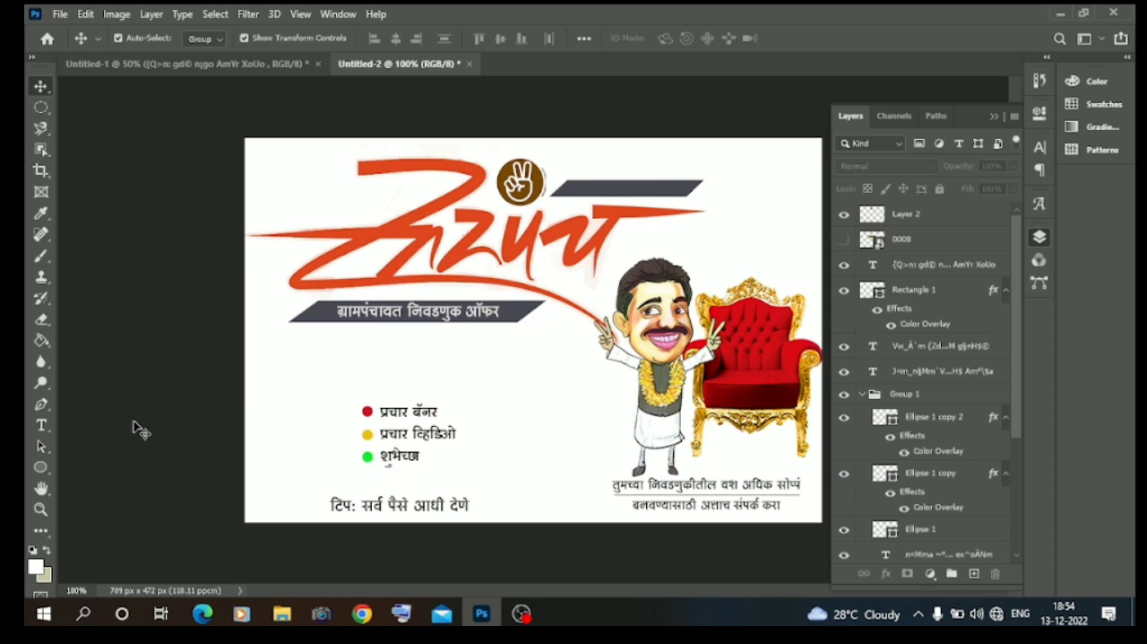
Create a new empty layer and move it in the layer stack to directly above the Background.
scroll(883, 352, "down", 5)
left_click(975, 573)
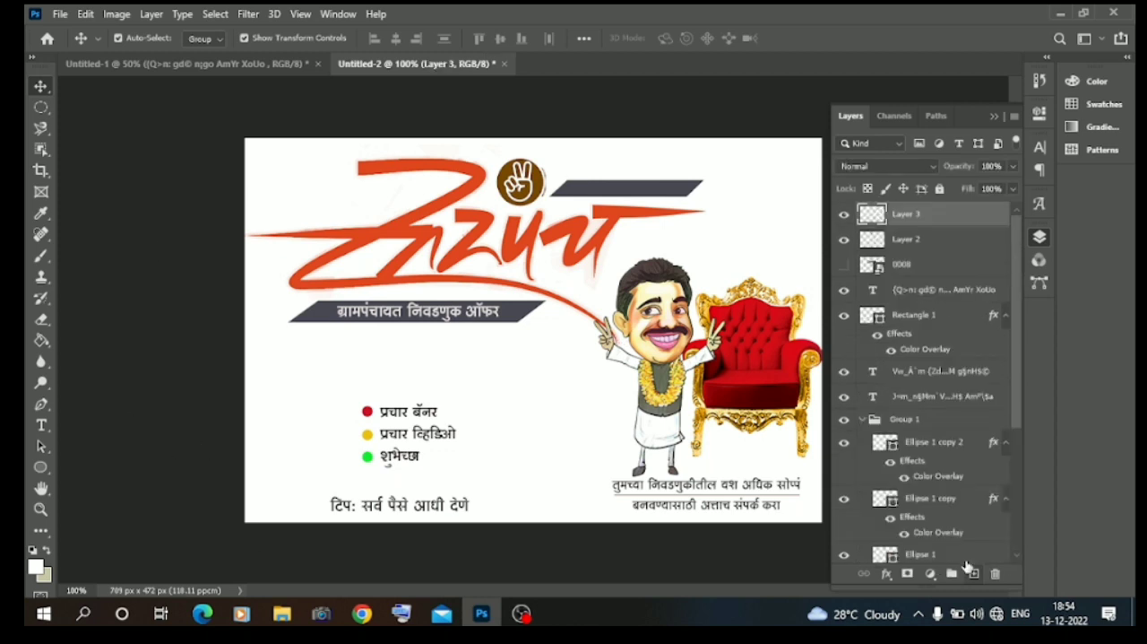
left_click_drag(924, 220, 946, 535)
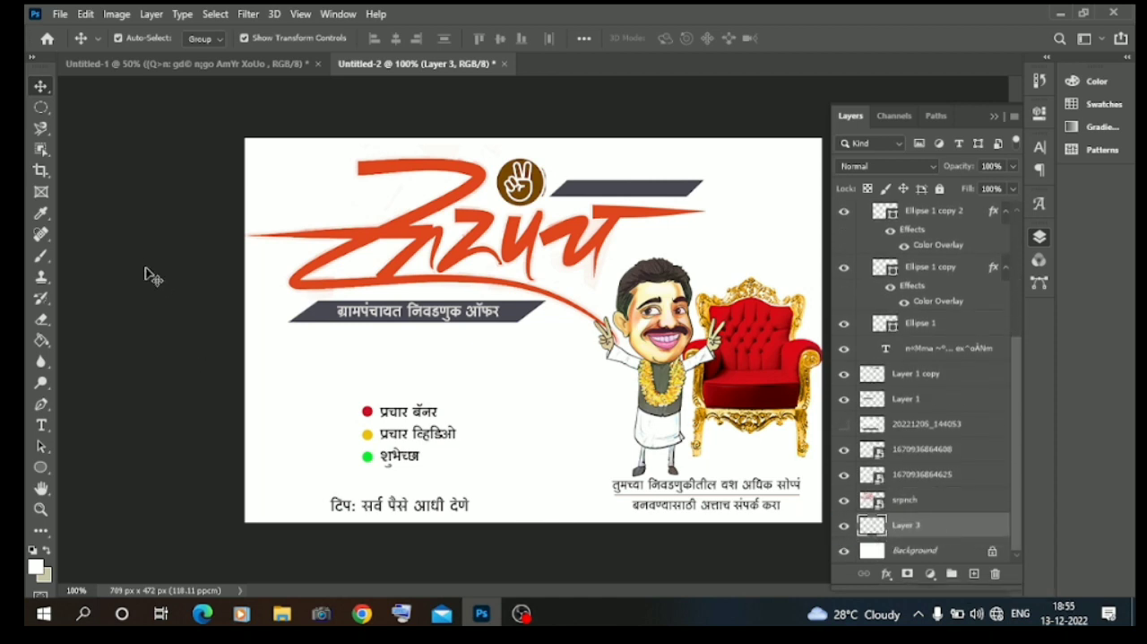
Set up the Brush tool with a textured splatter brush and a medium green foreground color.
left_click(40, 255)
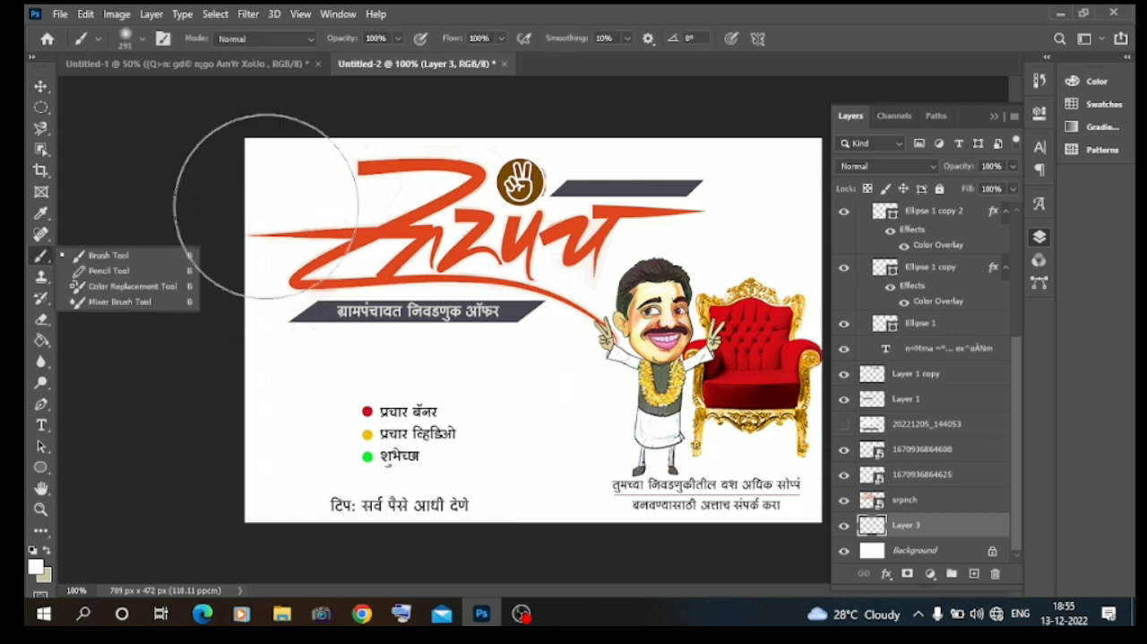
left_click(144, 43)
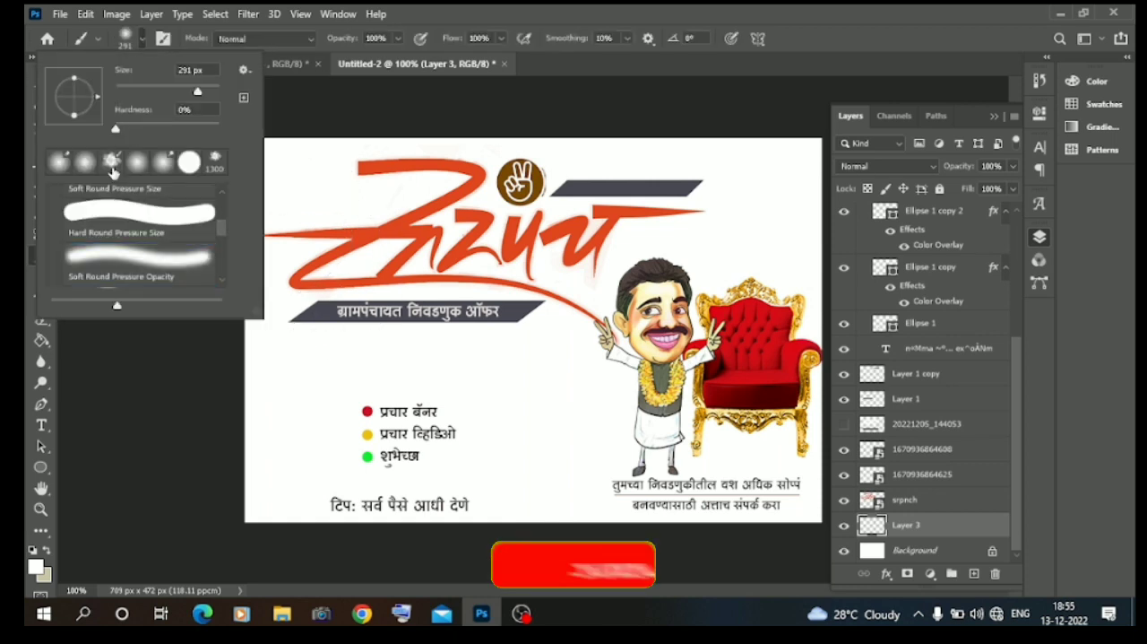
left_click(35, 567)
left_click(832, 256)
left_click(745, 177)
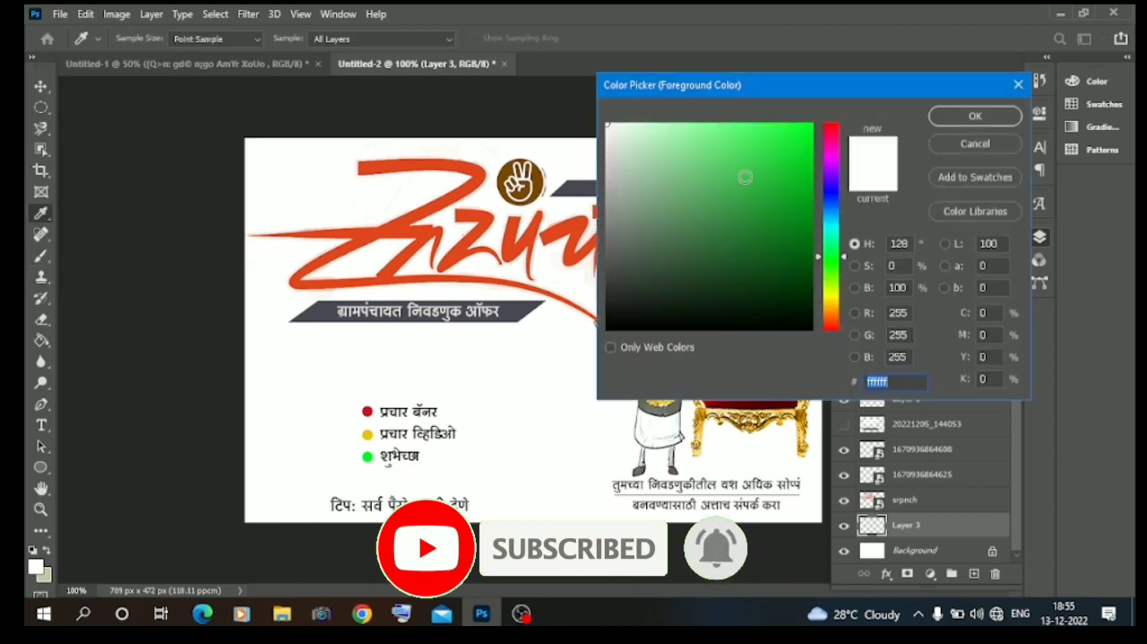
left_click(968, 118)
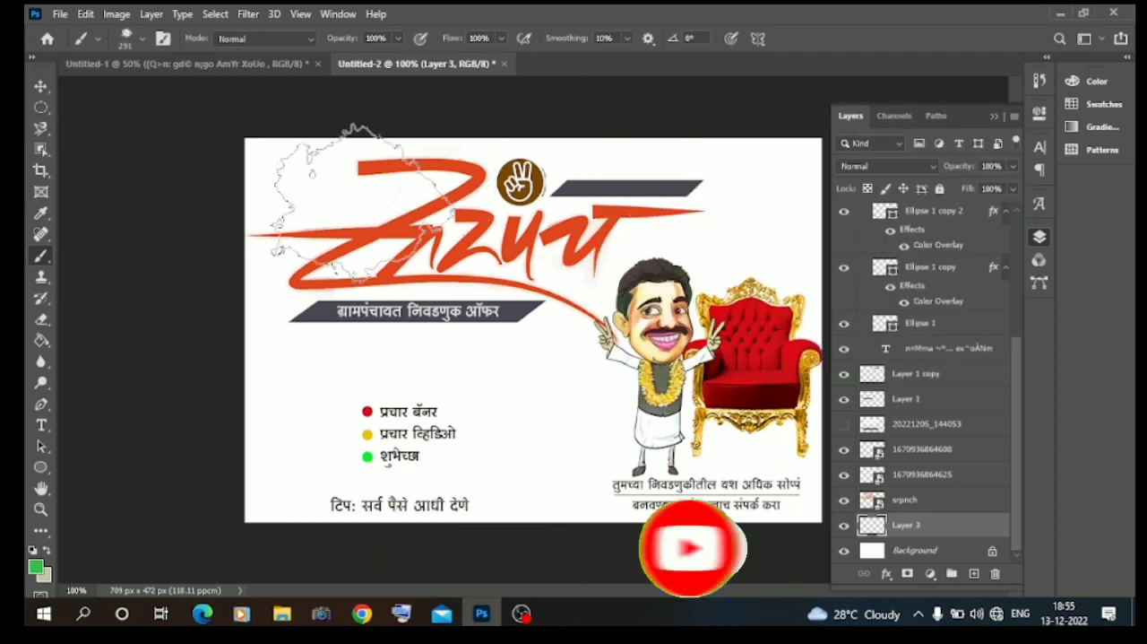
Enlarge the splatter brush to 600 px and stamp one green cloud texture behind the red calligraphy.
key("bracketright")
key("bracketright")
key("bracketright")
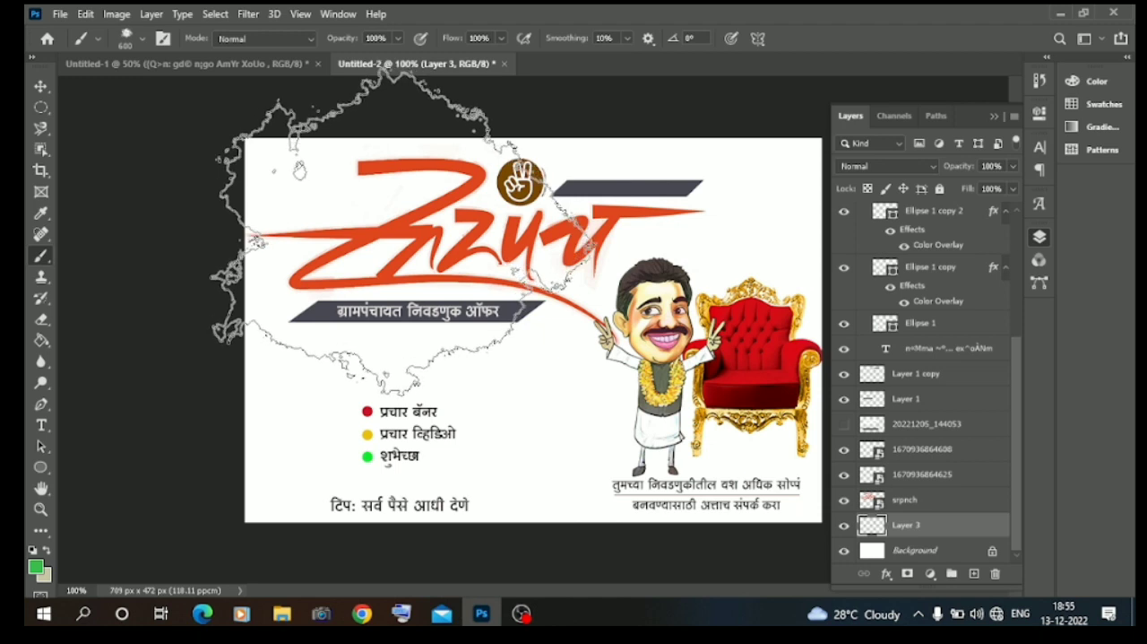
left_click(403, 231)
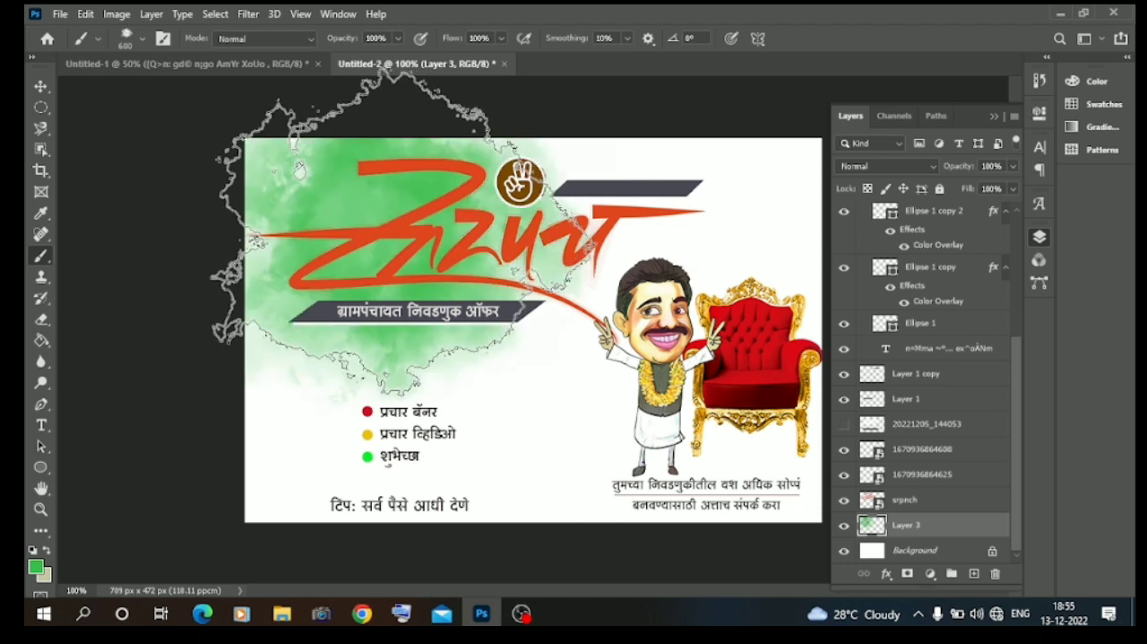
Try an orange cloud texture stamp below the calligraphy, around the slanted title bar and bulleted list.
left_click(36, 566)
left_click(831, 314)
left_click(803, 163)
left_click(966, 117)
left_click(485, 339)
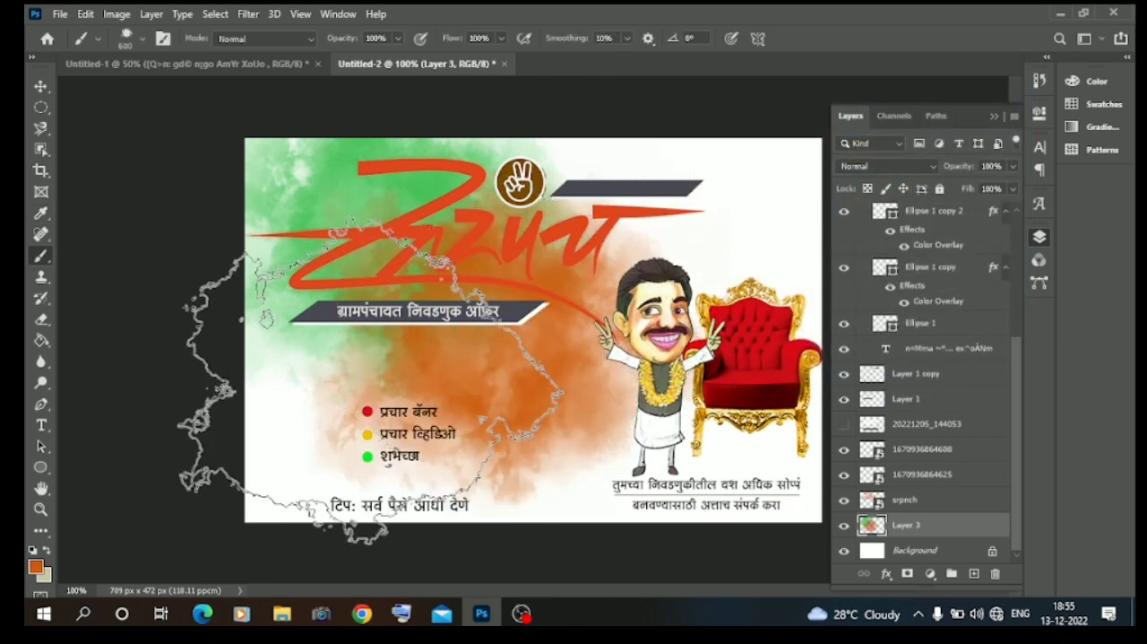
key("ctrl+z")
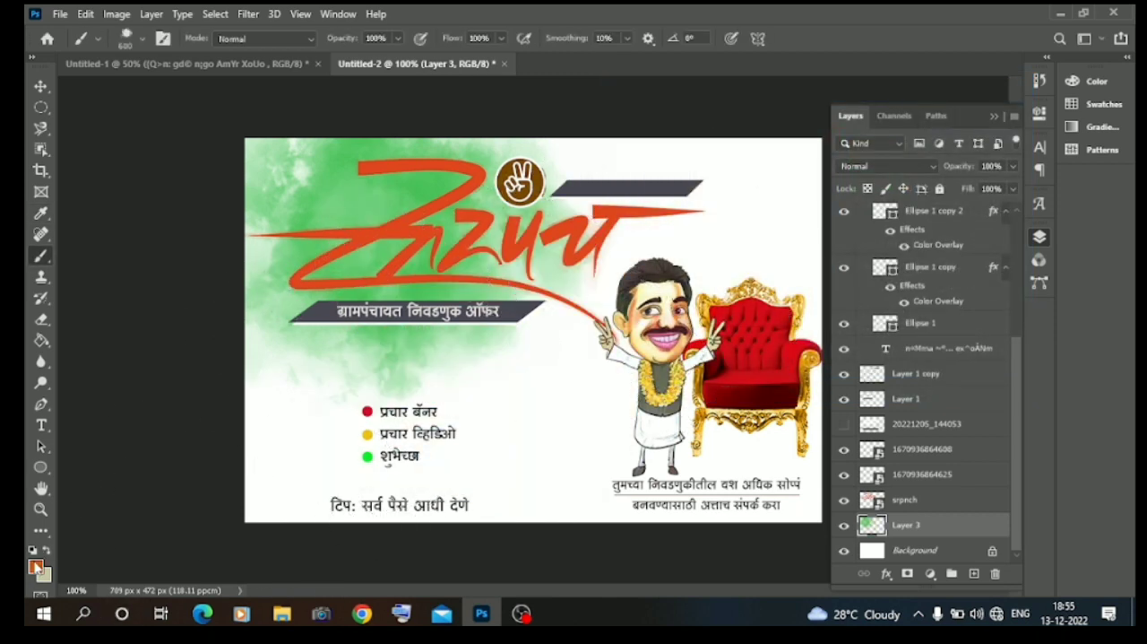
Set the foreground color to teal #0acd9d and stamp a cloud texture around the canvas center, overlapping the green one.
left_click(36, 567)
left_click(831, 238)
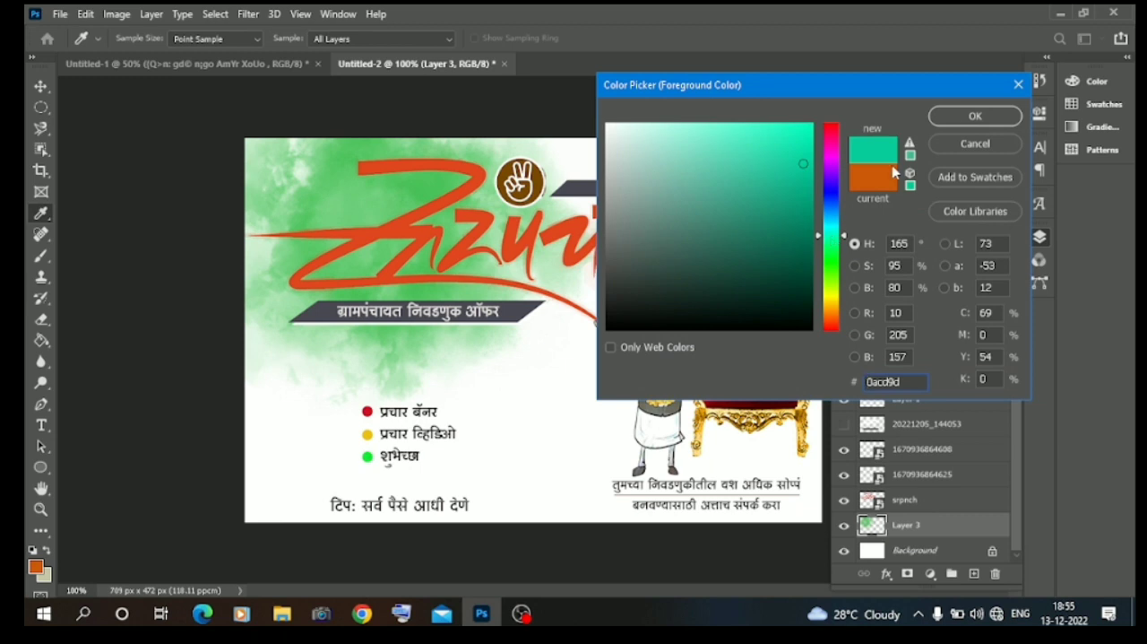
left_click(976, 115)
left_click(529, 301)
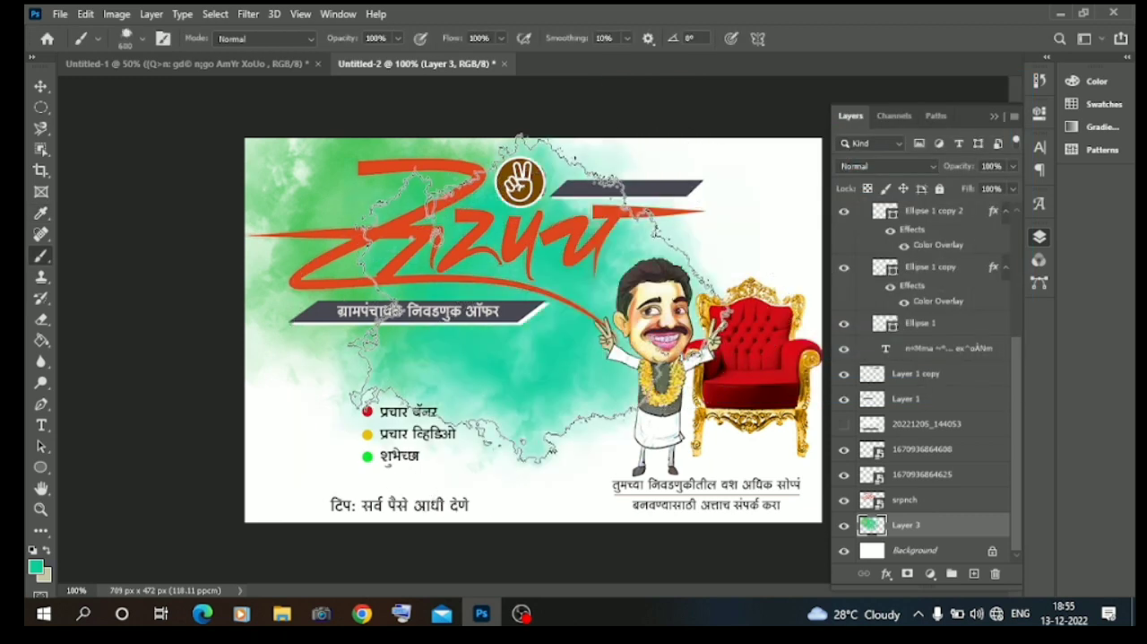
Set the foreground color to purple #b80acd and stamp a cloud texture behind the calligraphy on a new layer above the green one.
left_click(36, 566)
left_click(834, 162)
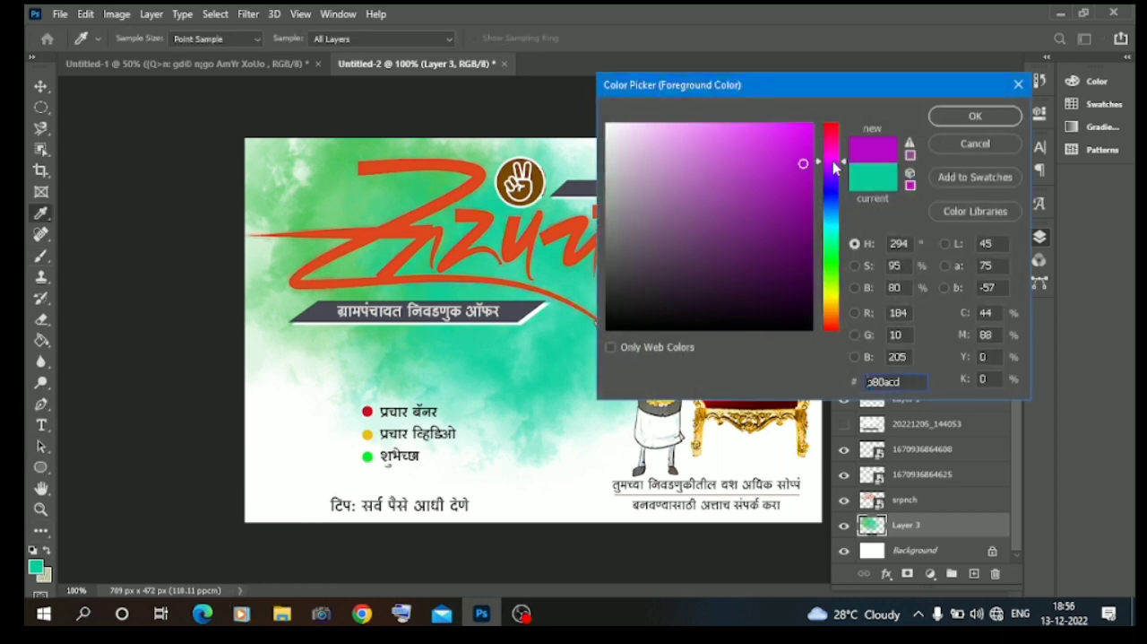
left_click(975, 116)
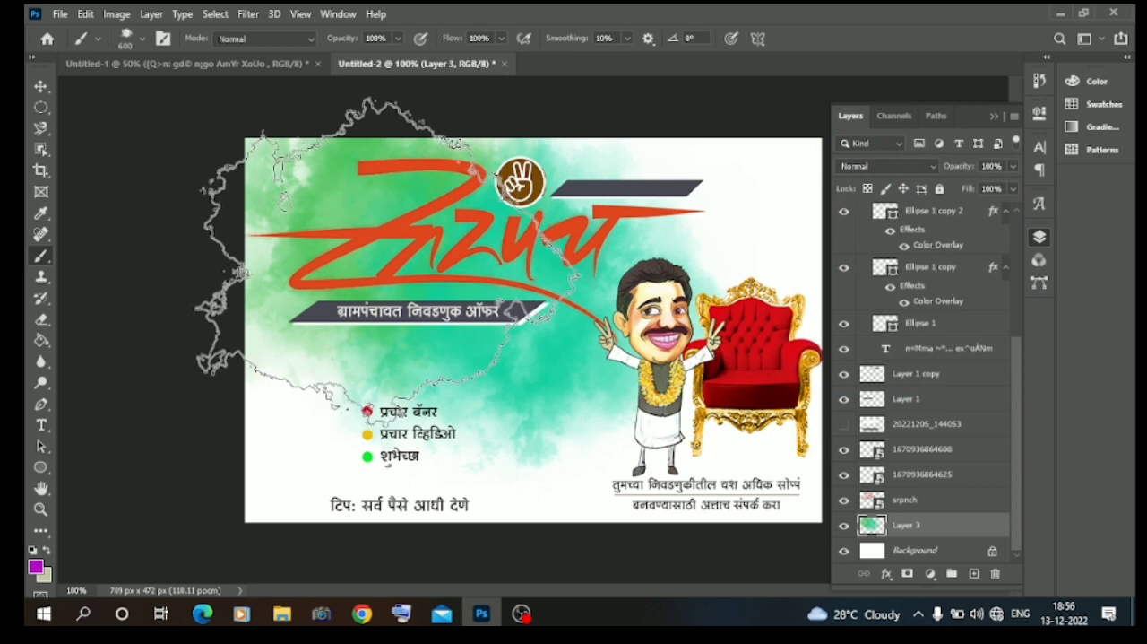
left_click(974, 574)
left_click(388, 284)
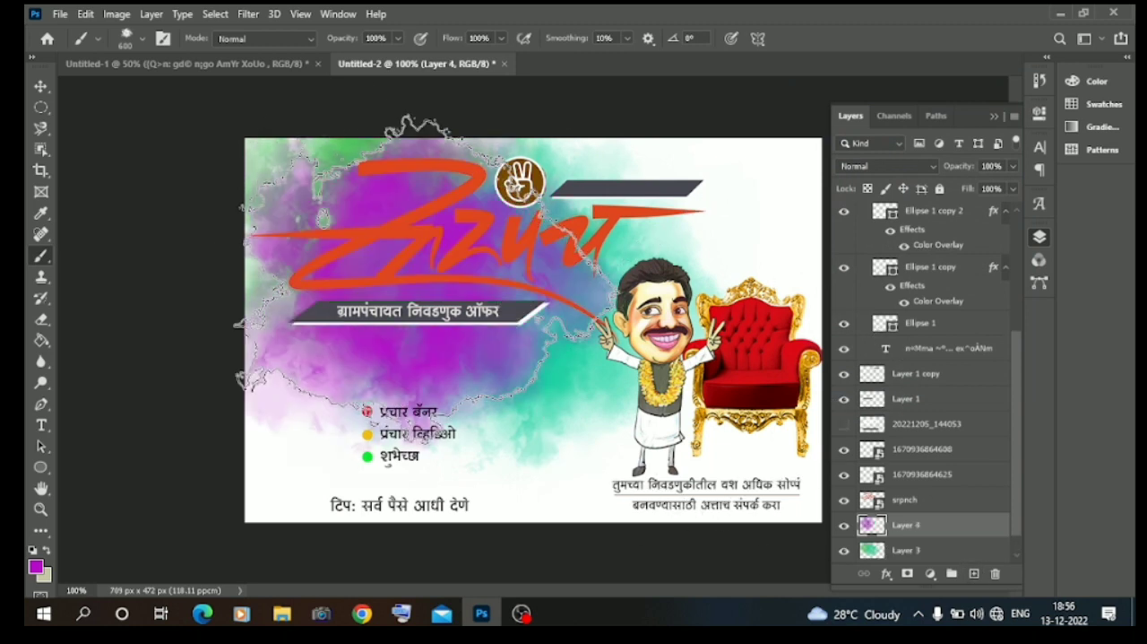
Set the purple texture layer's blend mode to Divide and its Blend If Underlying Layer range to 122–204.
left_click(910, 167)
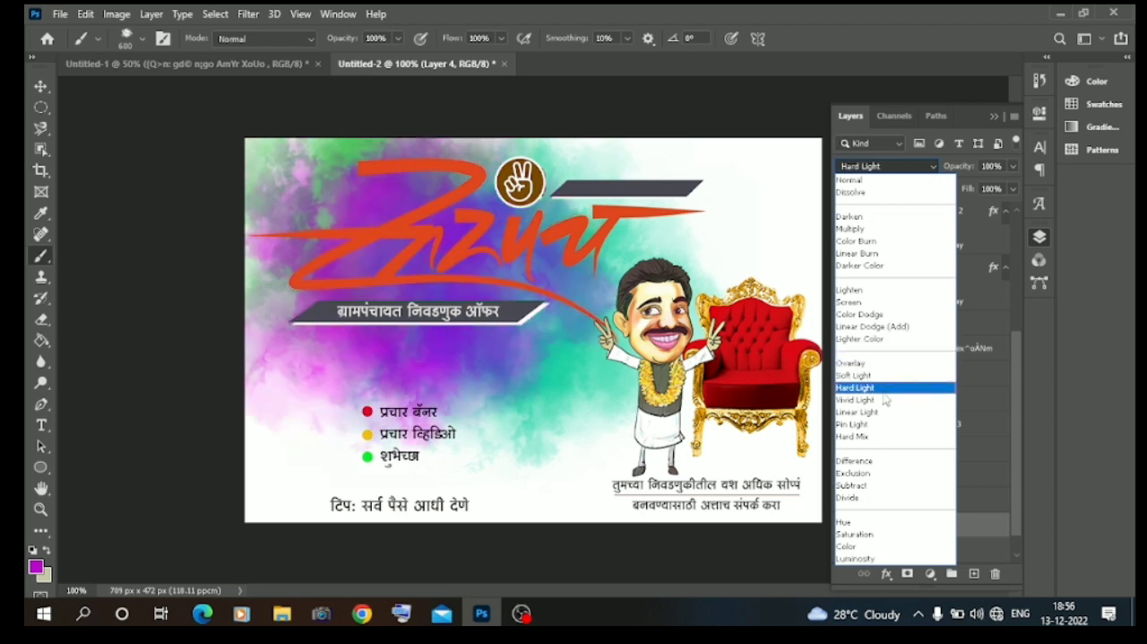
left_click(871, 498)
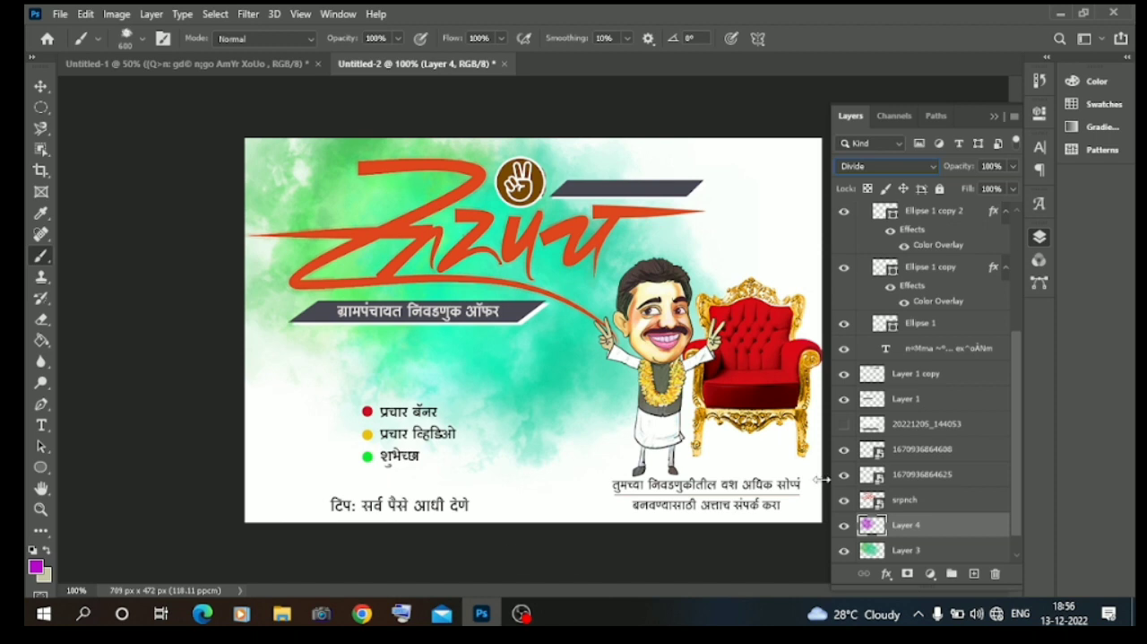
left_click(36, 92)
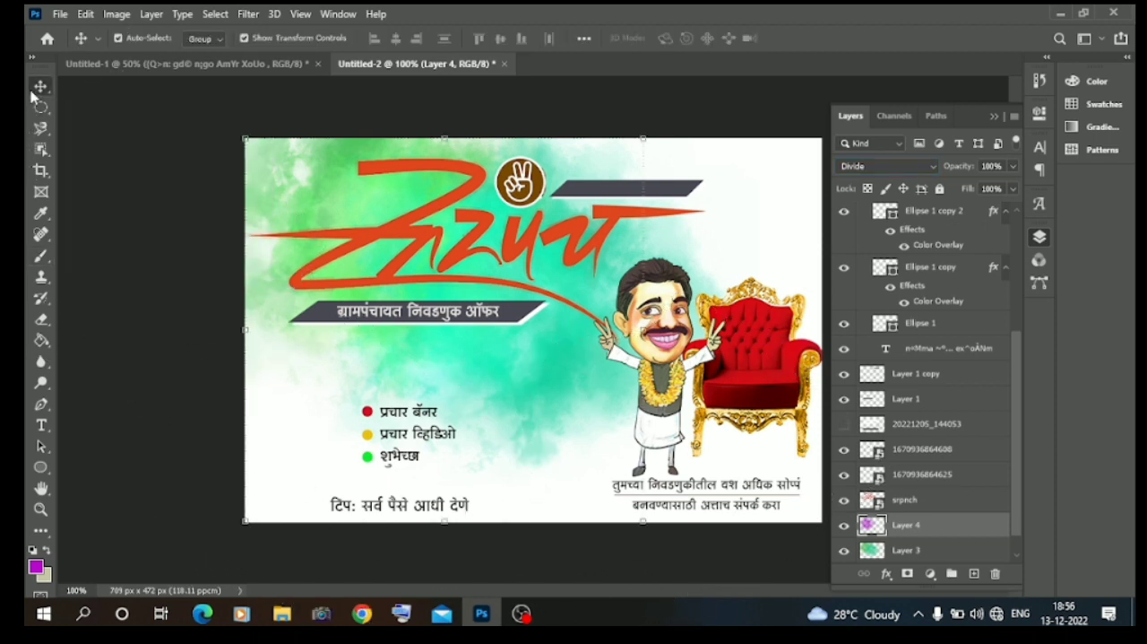
right_click(916, 532)
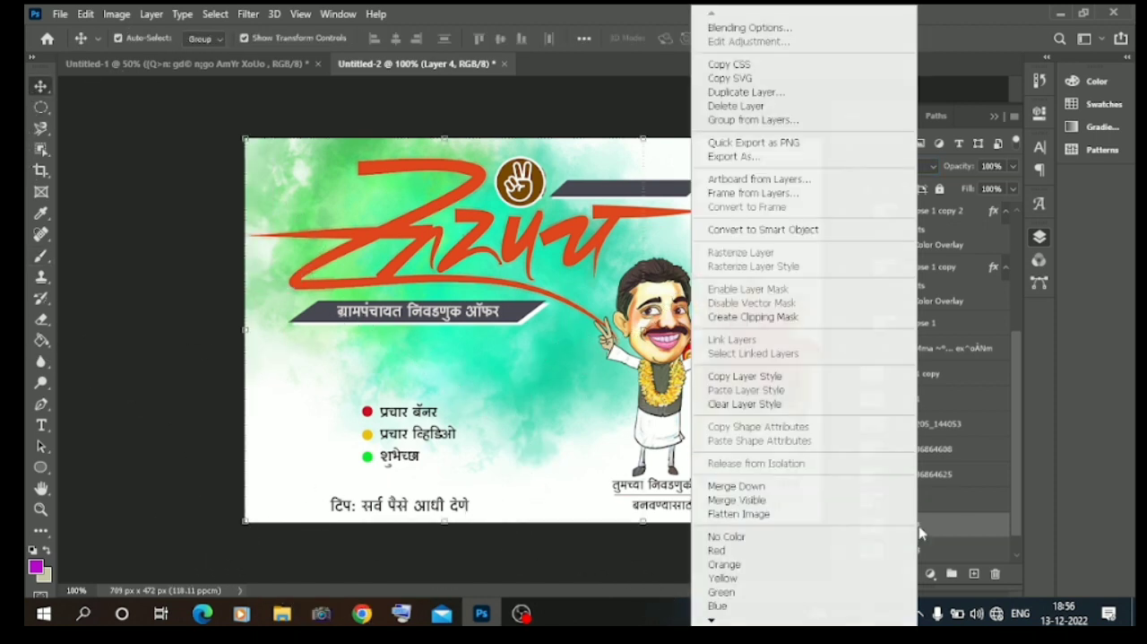
key("Escape")
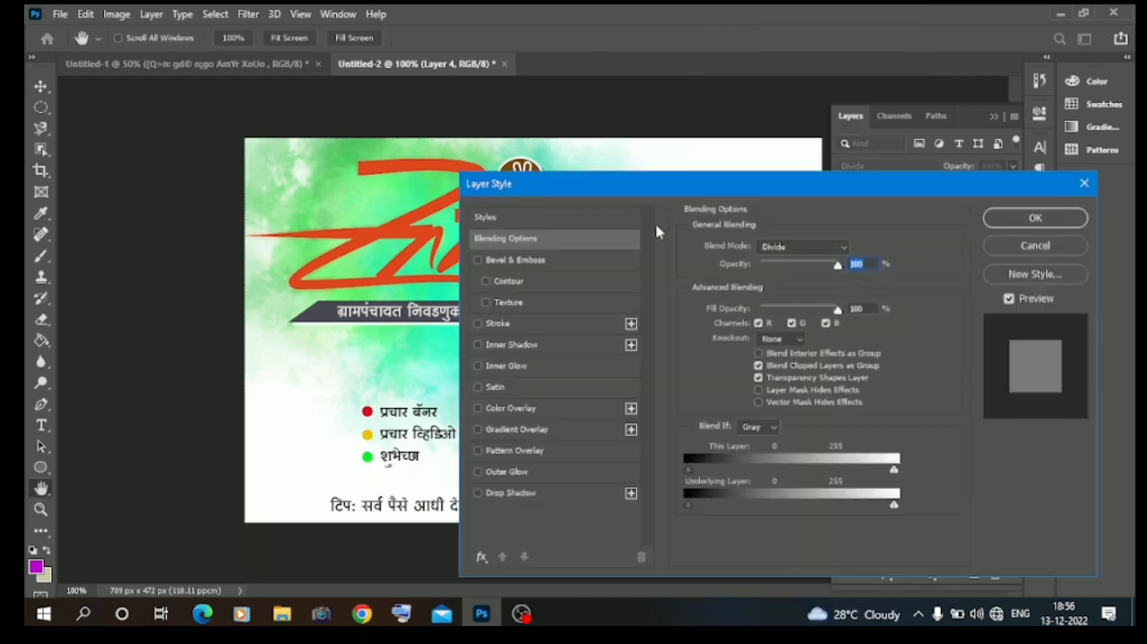
left_click_drag(895, 506, 853, 502)
left_click_drag(690, 505, 789, 493)
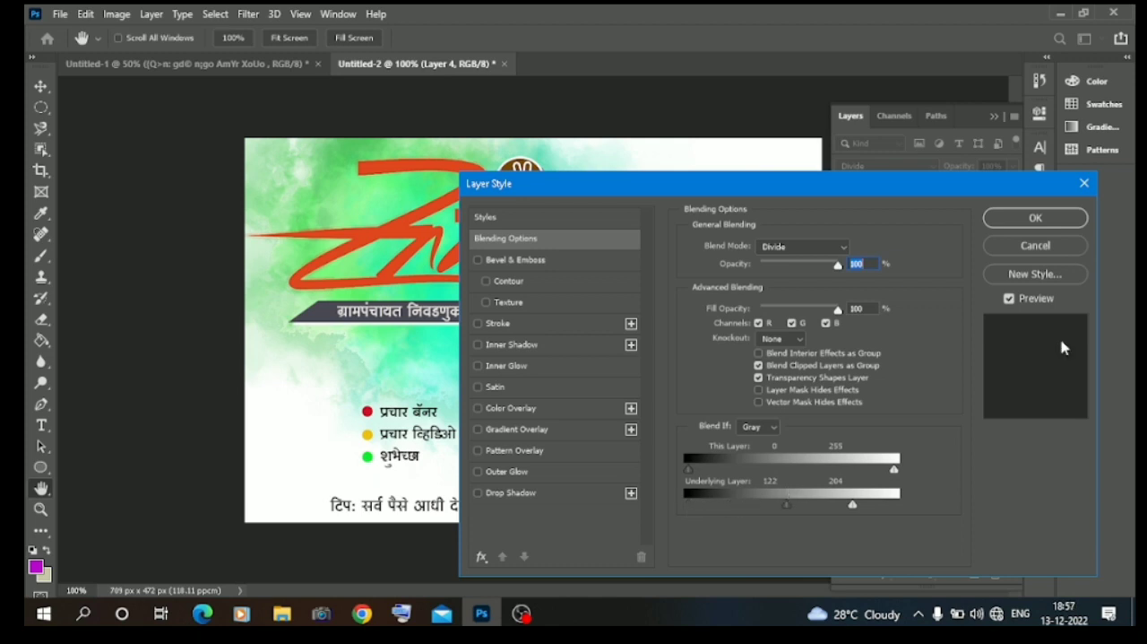
left_click(1034, 219)
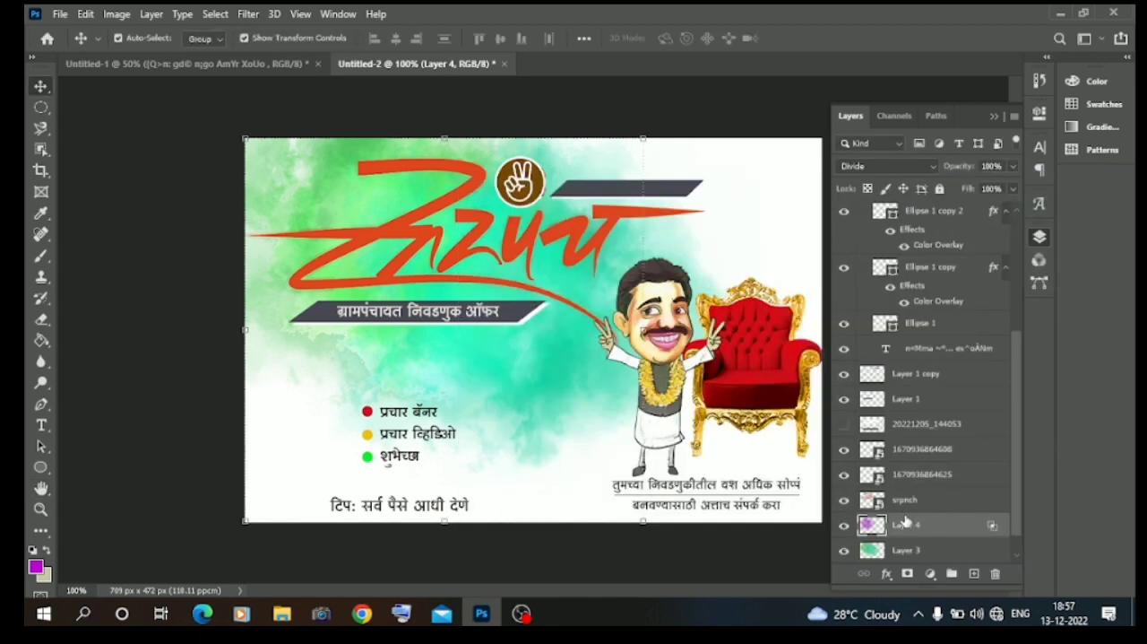
Adjust the Blend If sliders in the blending options of the green and teal texture layer, Layer 3, and deselect the layer.
left_click(911, 551)
right_click(911, 550)
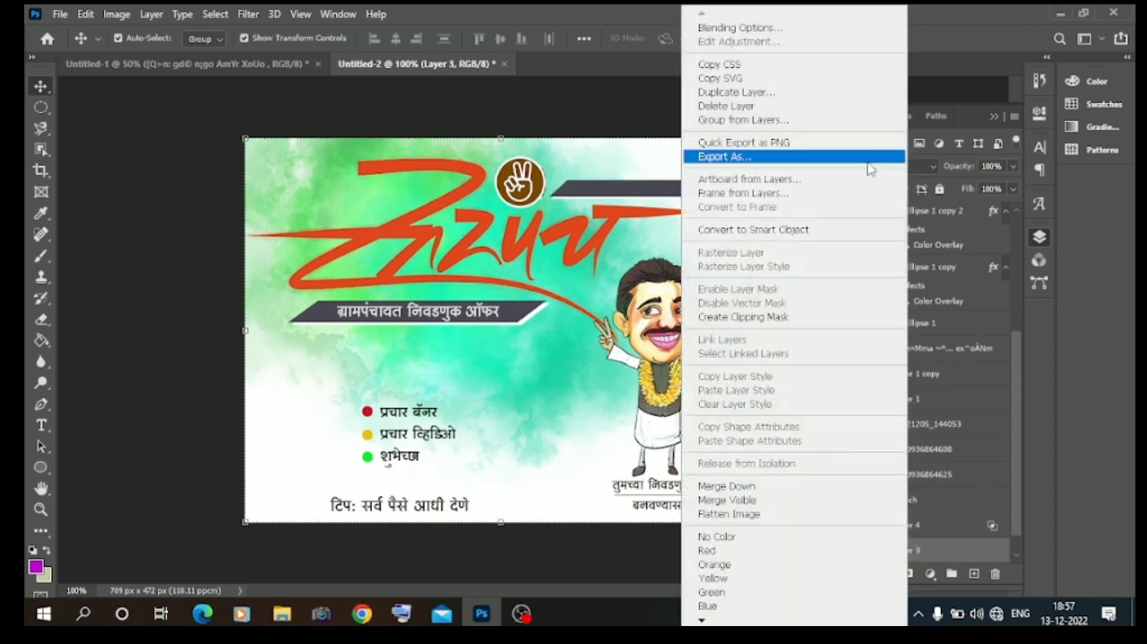
left_click(798, 28)
mouse_move(893, 502)
left_mouse_down()
mouse_move(879, 501)
mouse_move(903, 494)
left_mouse_up()
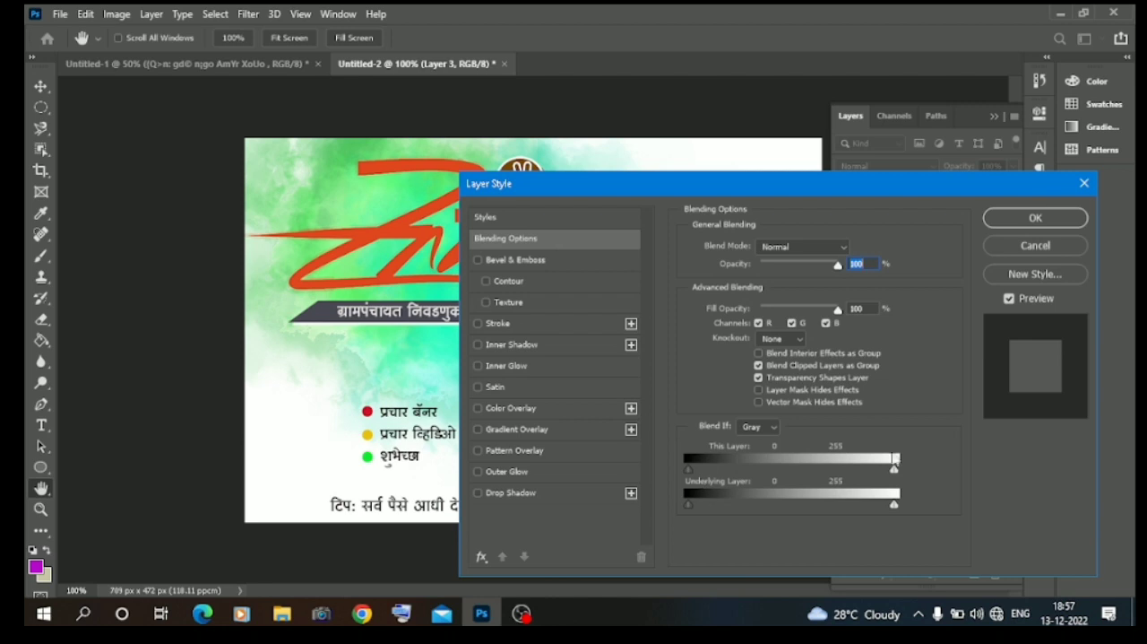
left_click_drag(832, 472, 865, 463)
left_click(1035, 217)
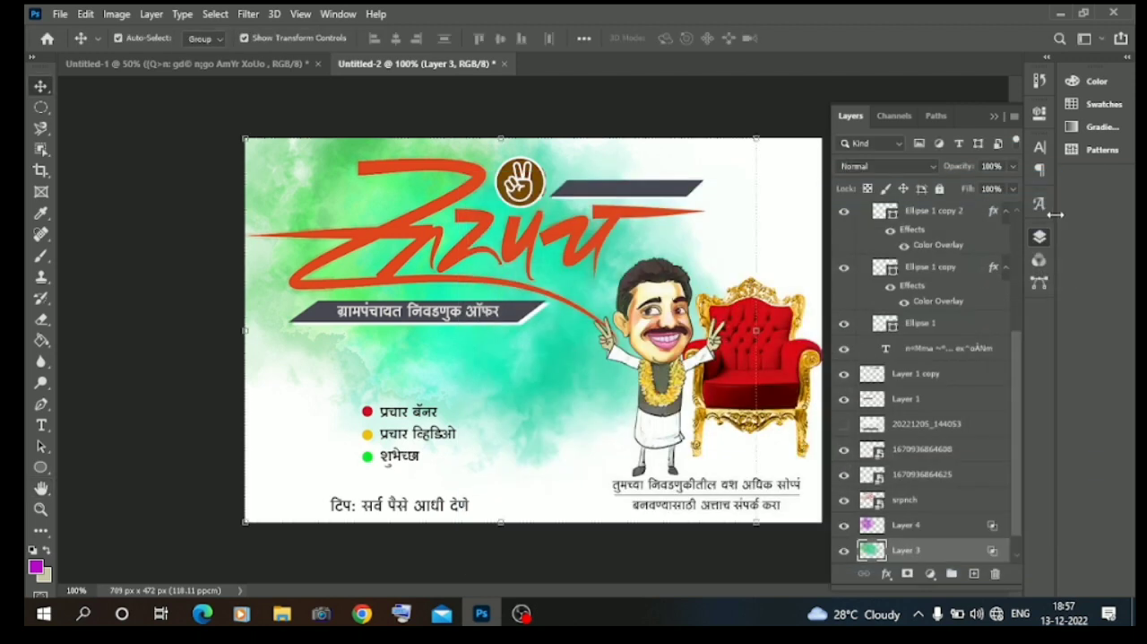
left_click(101, 308)
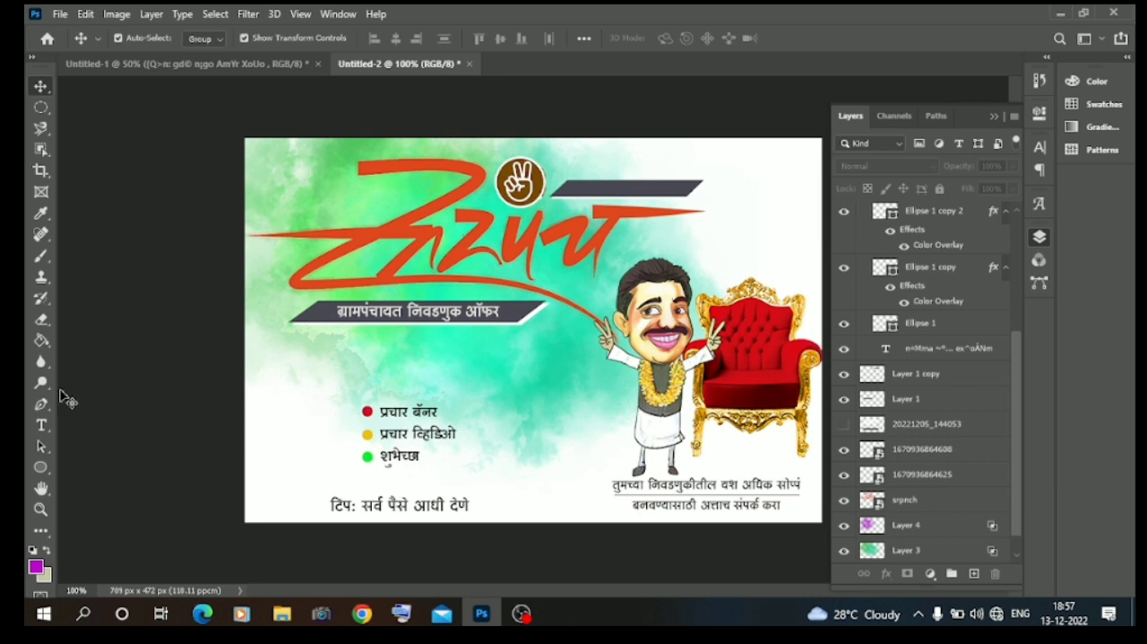
Add a new empty layer and try a Magnetic Lasso outline below the start of the dark subtitle bar.
left_click(40, 131)
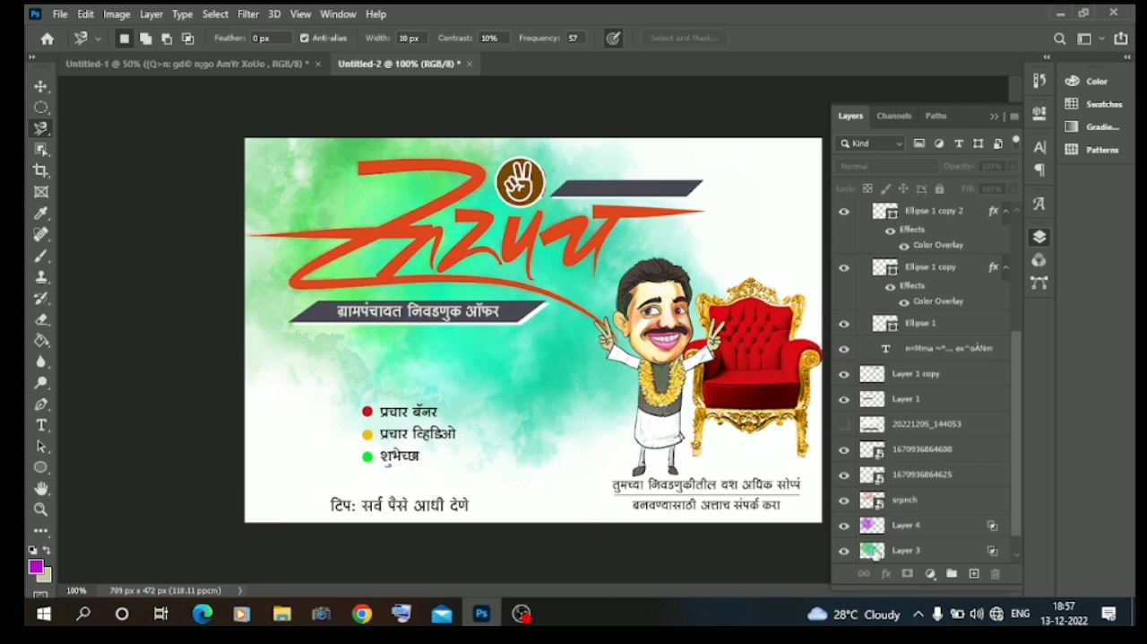
left_click(975, 573)
left_click(267, 370)
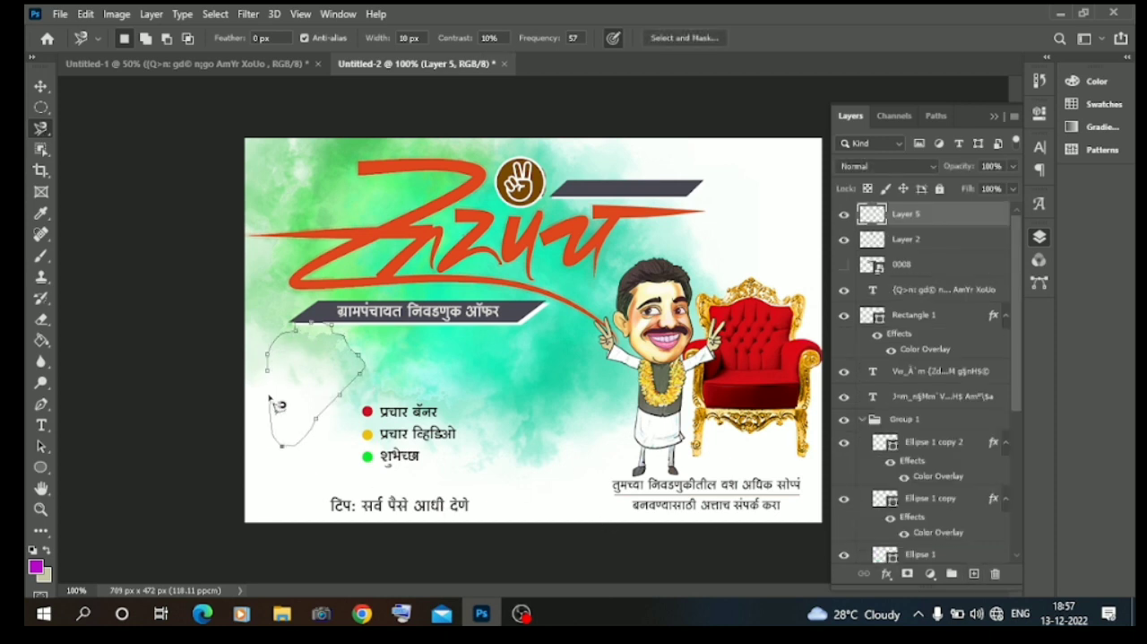
left_click(266, 380)
Select an irregular blob-shaped area with the freehand Lasso beside the colored bullet list, just below the dark subtitle bar.
right_click(42, 131)
left_click(94, 143)
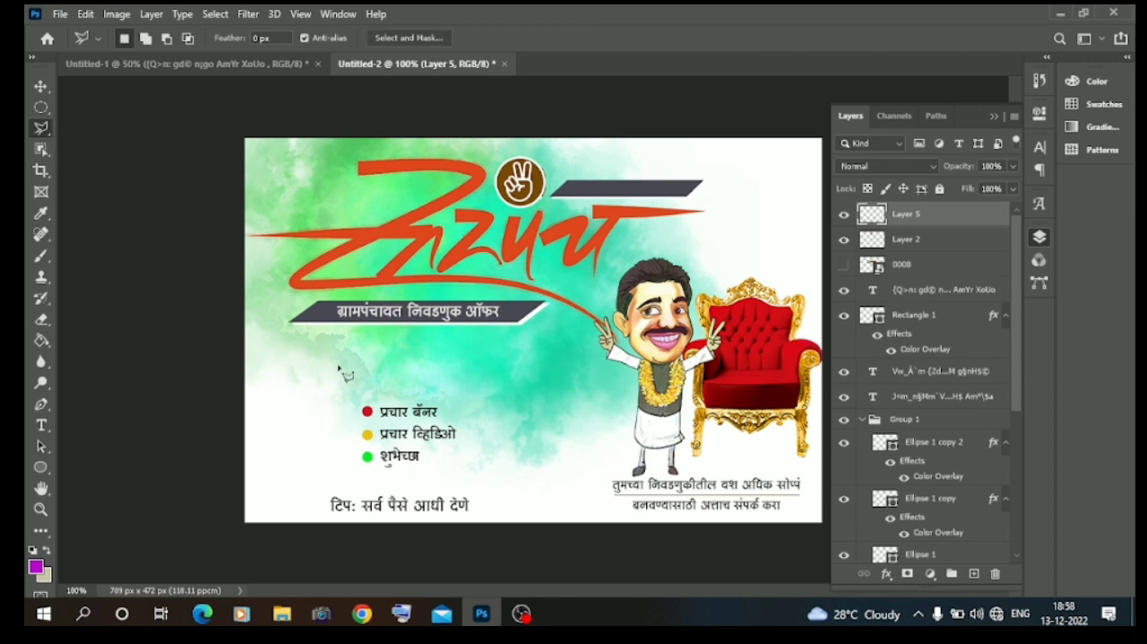
right_click(40, 131)
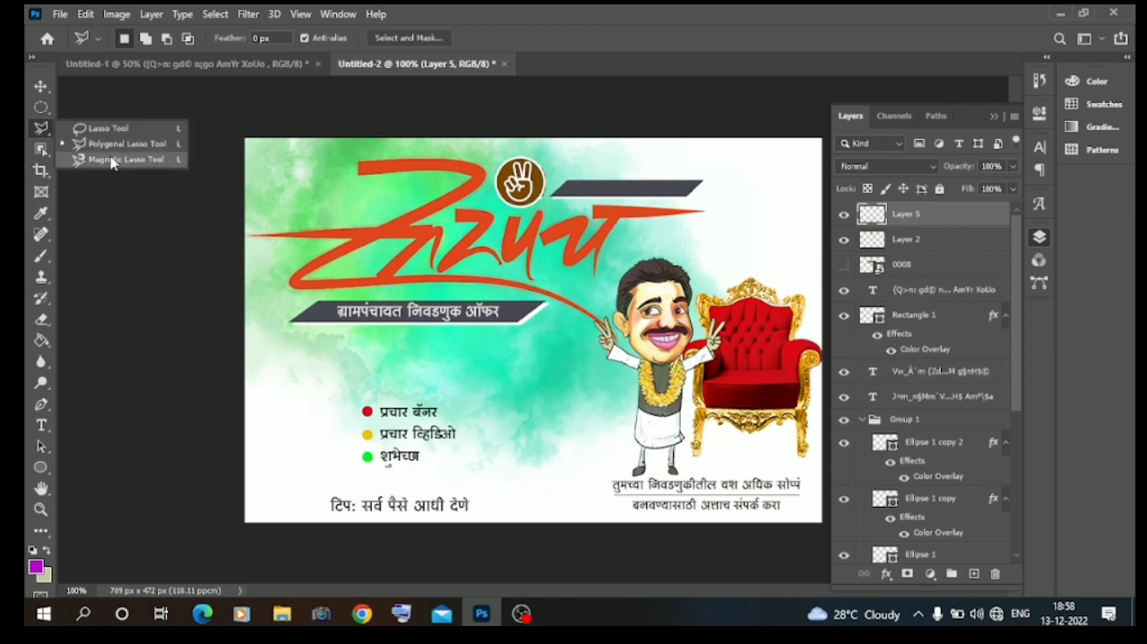
left_click(106, 130)
mouse_move(314, 357)
left_mouse_down()
mouse_move(343, 435)
mouse_move(267, 385)
mouse_move(281, 361)
left_mouse_up()
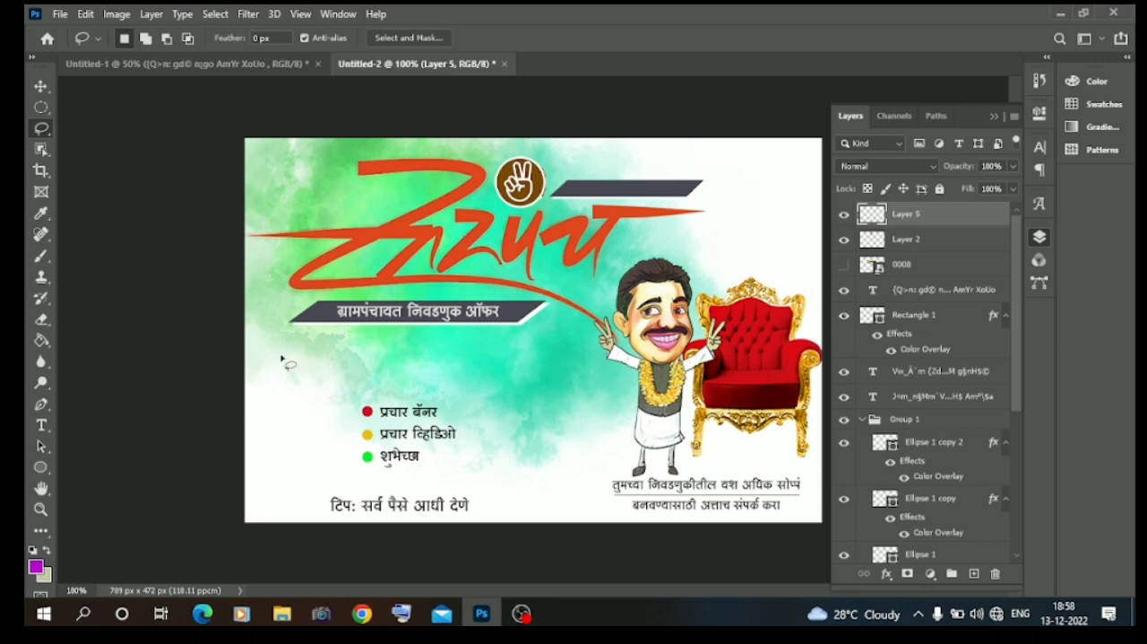
mouse_move(279, 362)
left_mouse_down()
mouse_move(316, 323)
mouse_move(351, 370)
mouse_move(289, 425)
mouse_move(252, 392)
mouse_move(271, 359)
left_mouse_up()
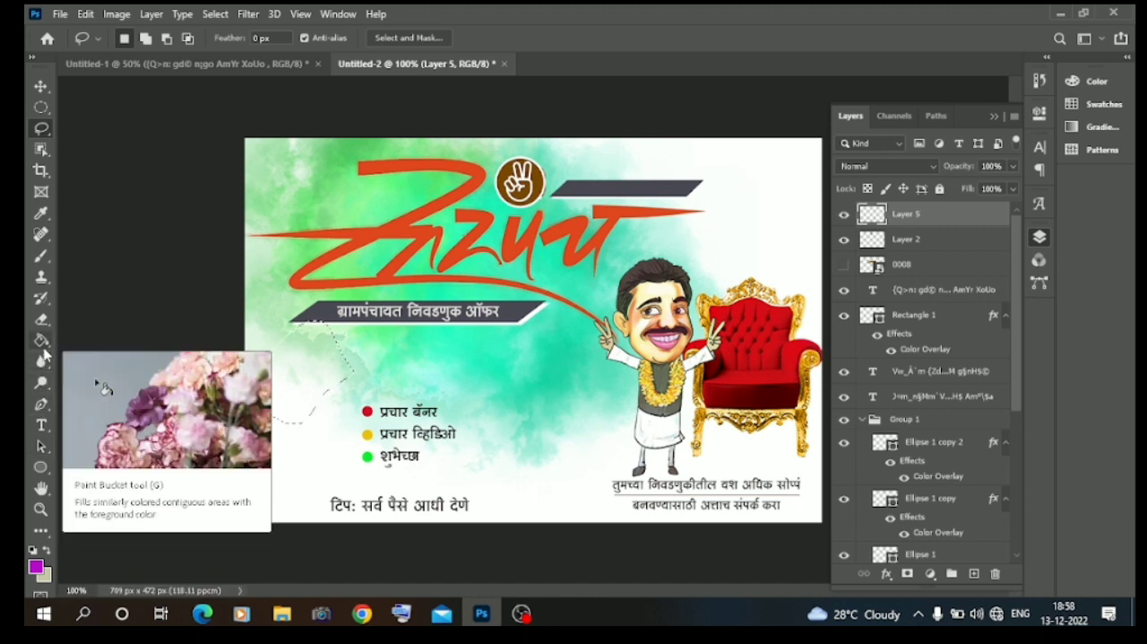
Set the foreground color to dark maroon #421313 and fill the freehand selection with it.
left_click(41, 340)
left_click(47, 550)
left_click(34, 551)
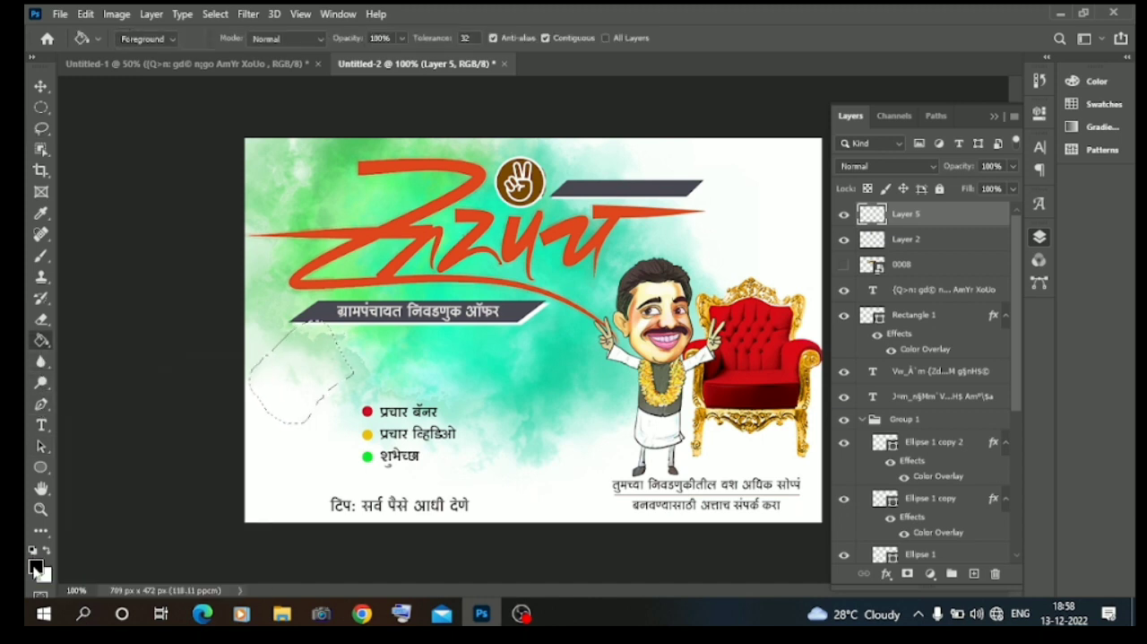
left_click(36, 565)
left_click(688, 308)
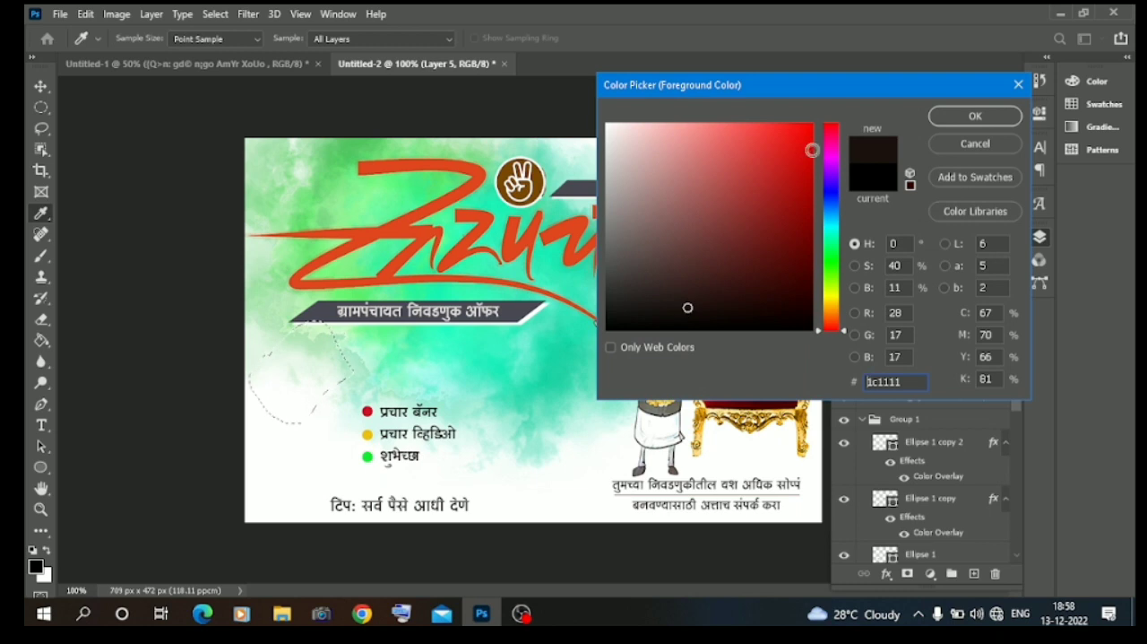
left_click(726, 210)
left_click(759, 236)
left_click(754, 277)
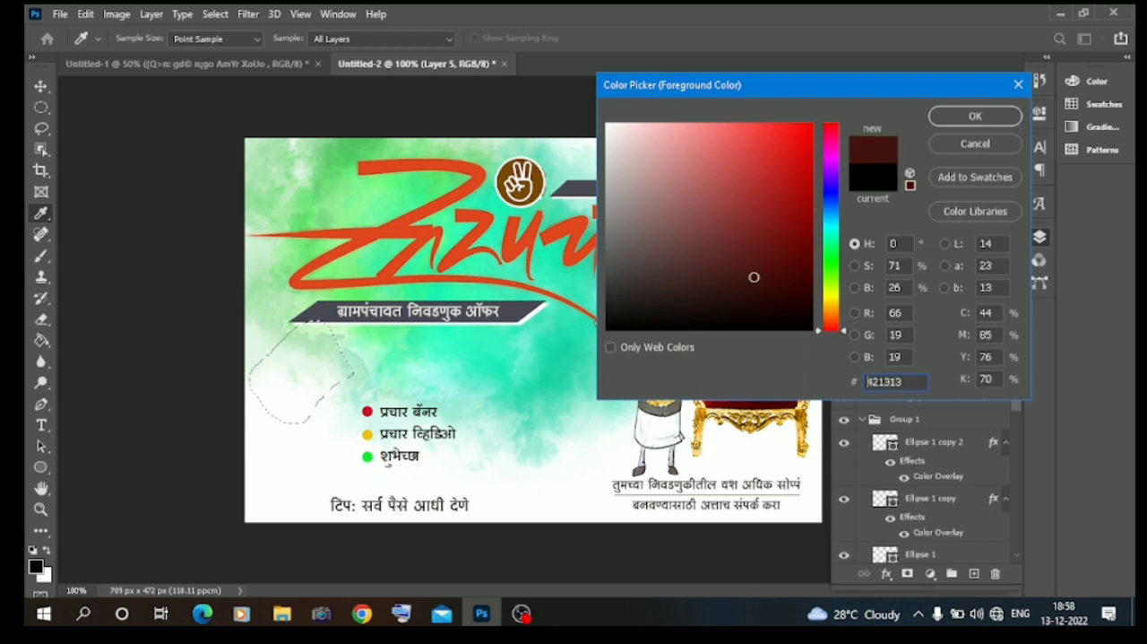
left_click(945, 122)
key("g")
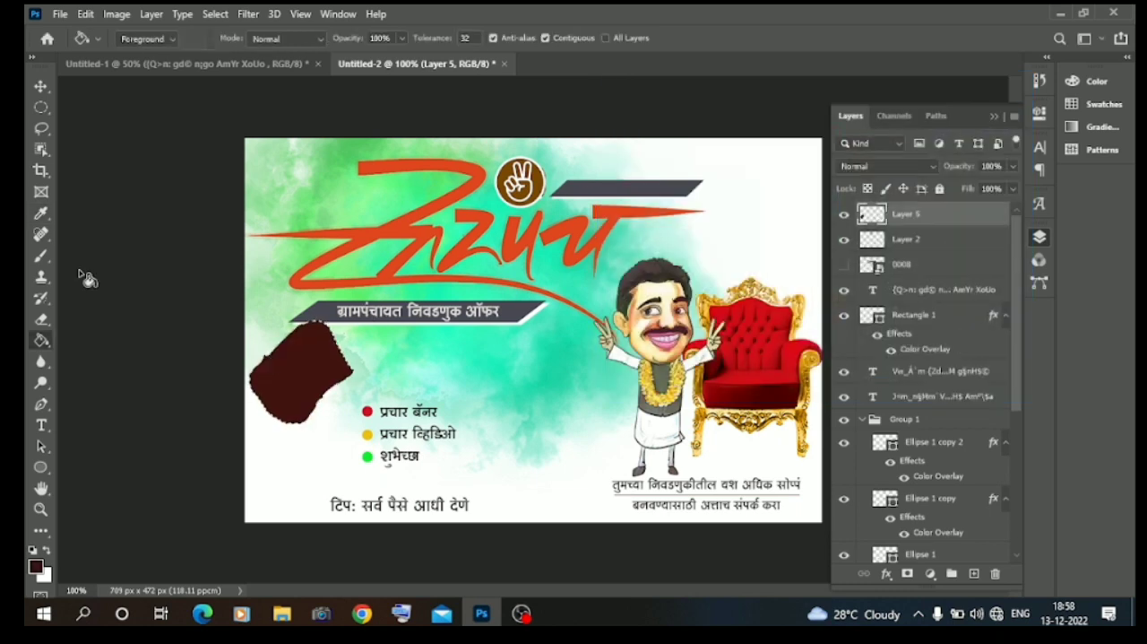
Warp the maroon shape, stretching its lower corner toward the bullet list and bending its upper and lower edges, and clear the selection.
left_click(40, 86)
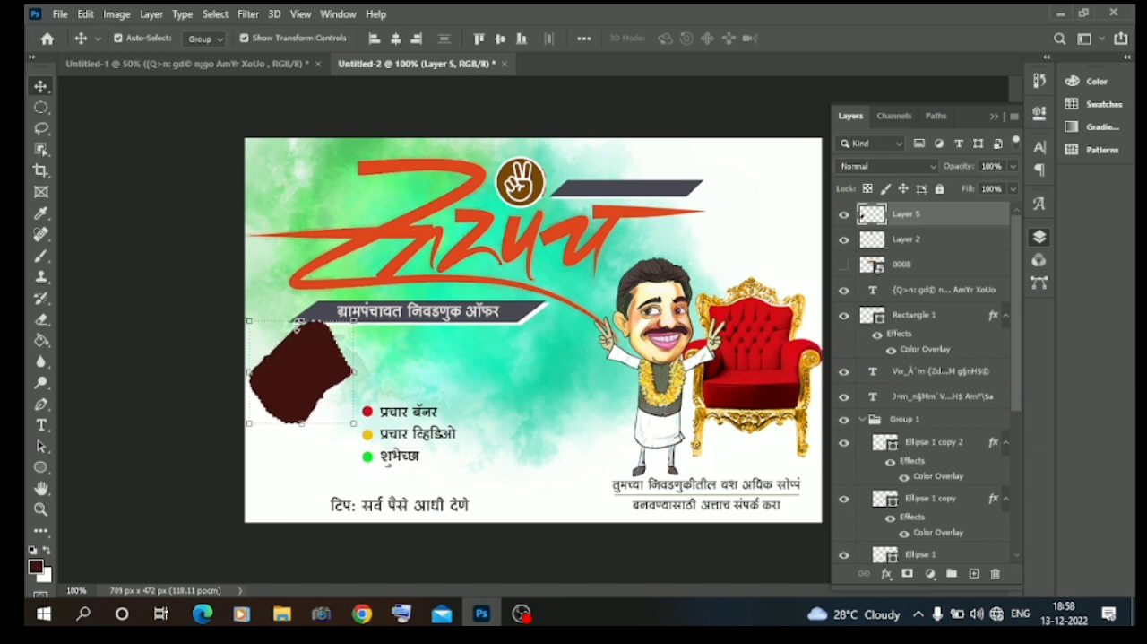
key("ctrl+t")
left_click(756, 37)
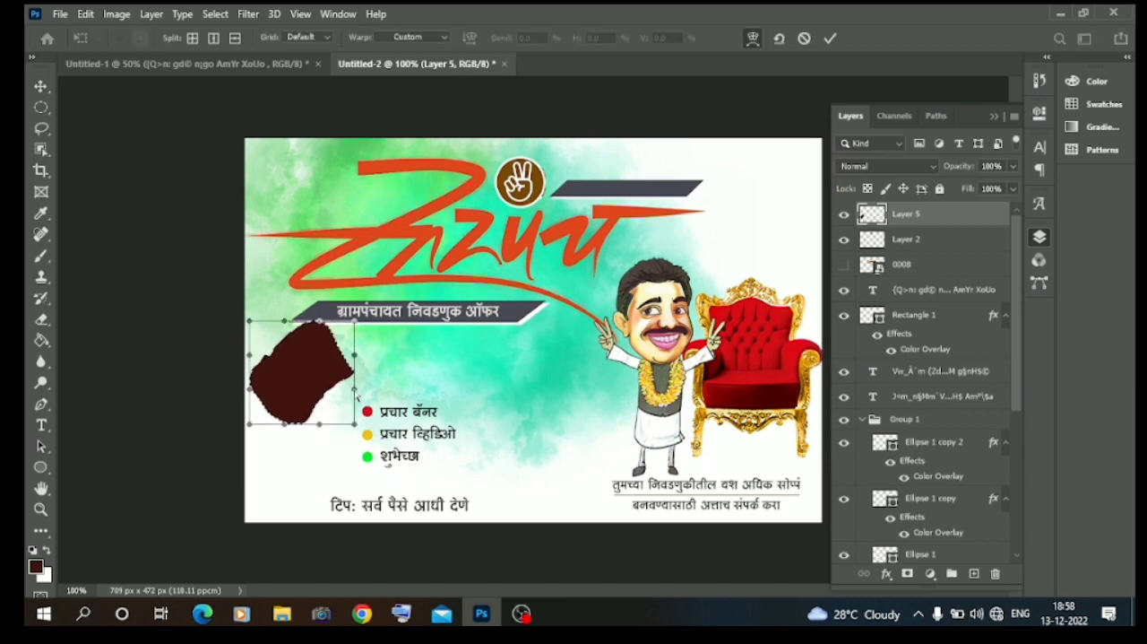
left_click_drag(372, 430, 413, 427)
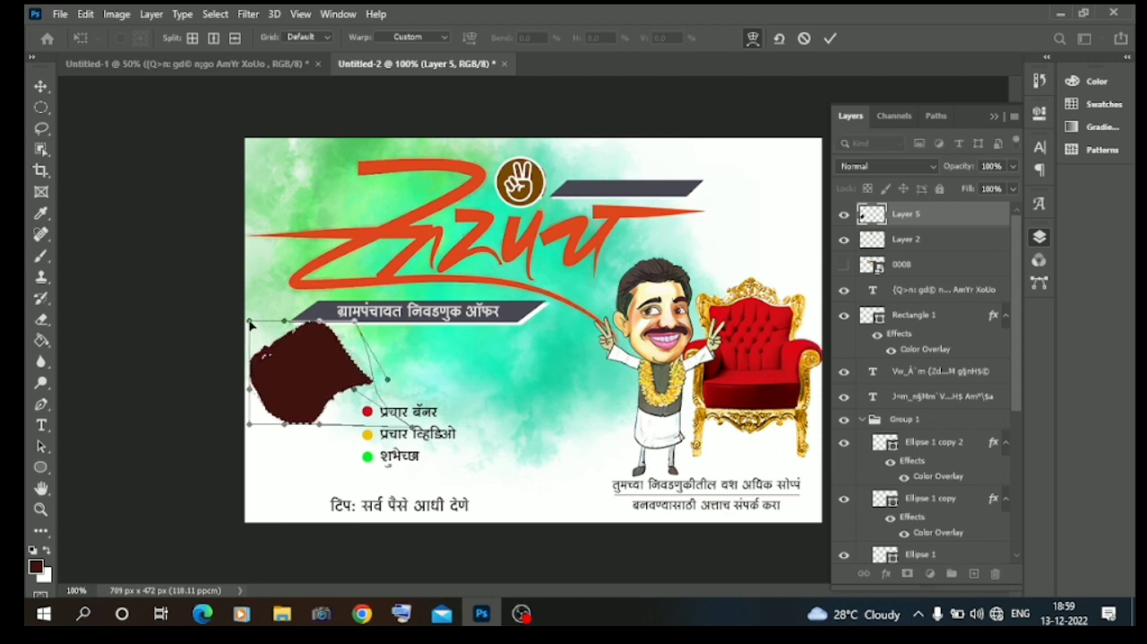
mouse_move(285, 425)
left_mouse_down()
mouse_move(286, 398)
mouse_move(294, 459)
mouse_move(294, 443)
left_mouse_up()
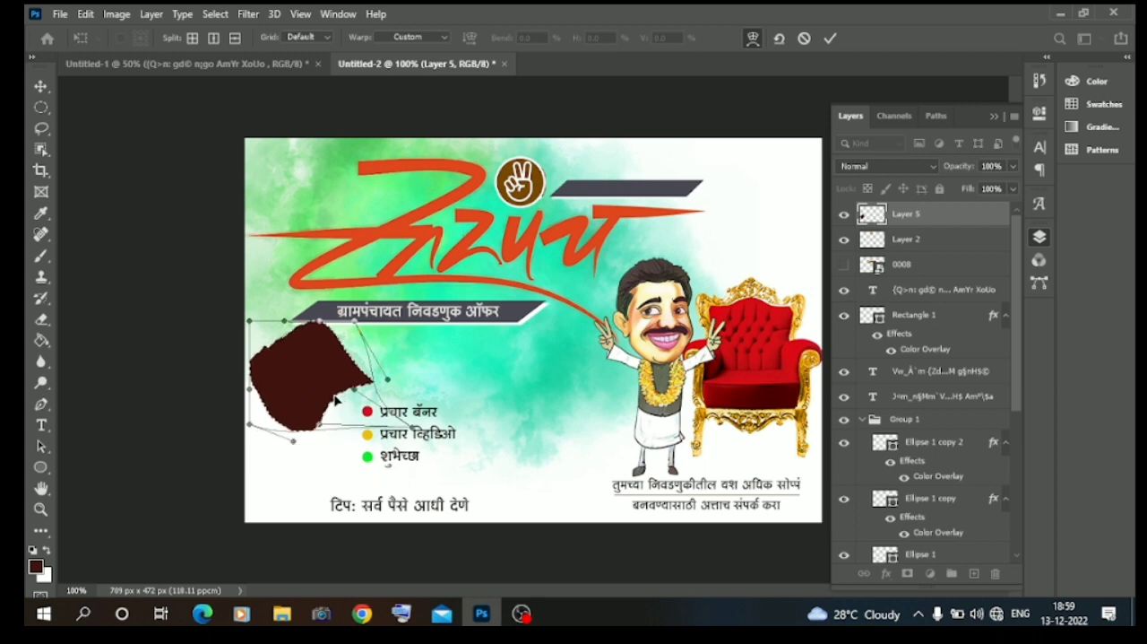
left_click_drag(355, 389, 374, 397)
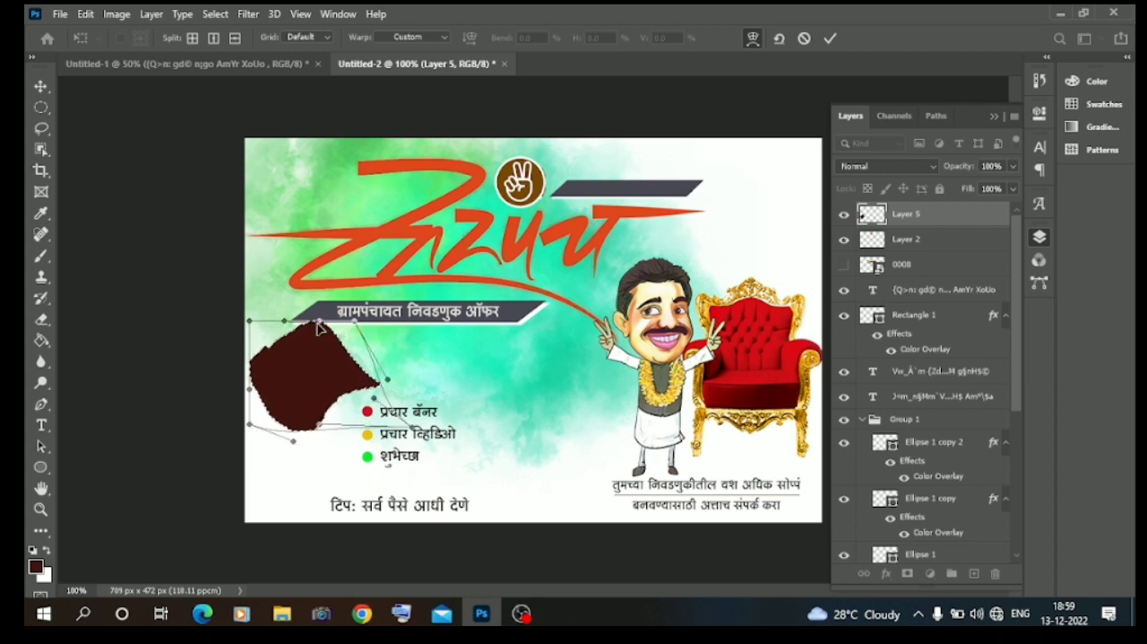
left_click_drag(298, 325, 296, 348)
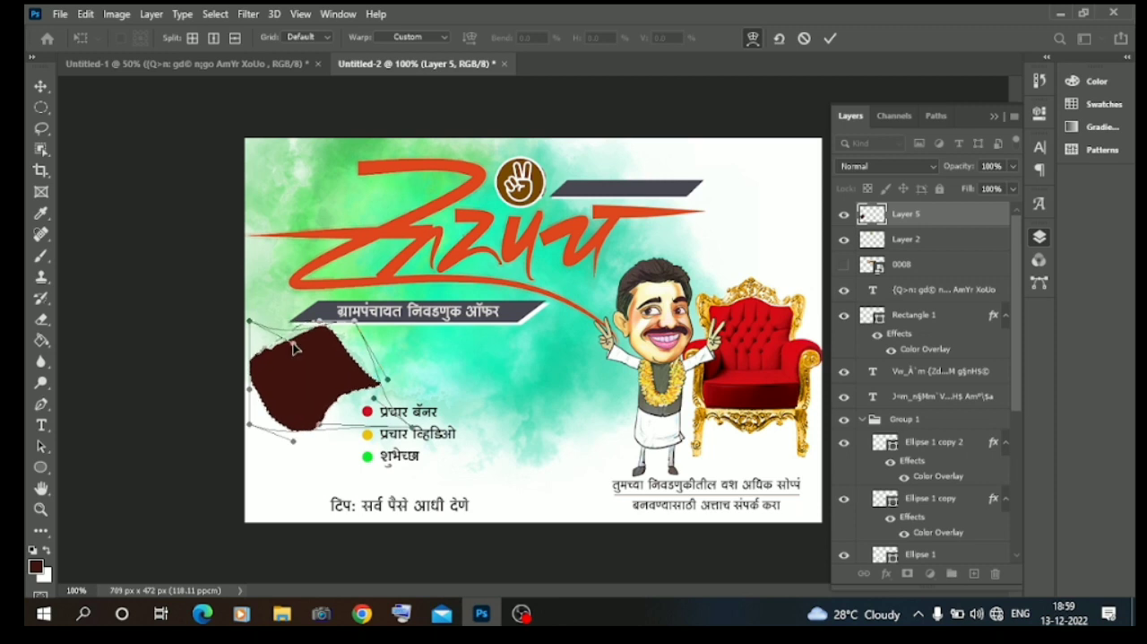
left_click(41, 86)
left_click(111, 186)
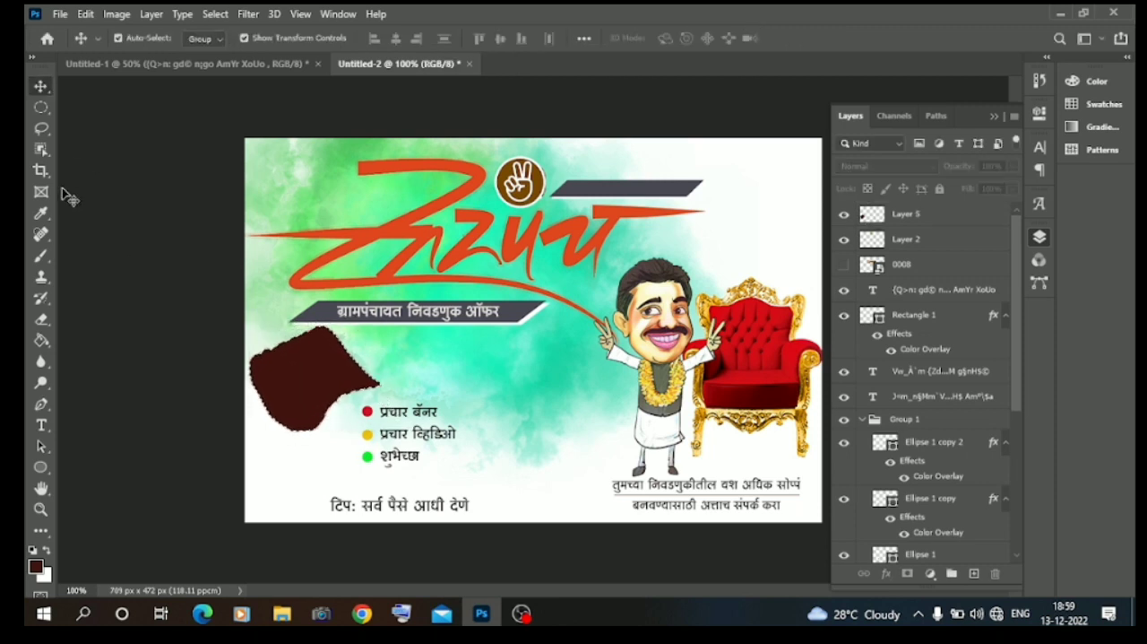
left_click(44, 134)
left_click(170, 217)
Copy the ९९९/ design-and-video price text from the Untitled-1 document onto the maroon shape and break it into two lines.
left_click(46, 90)
left_click(230, 65)
left_click_drag(457, 165, 296, 366)
double_click(283, 365)
left_click(276, 363)
key("Return")
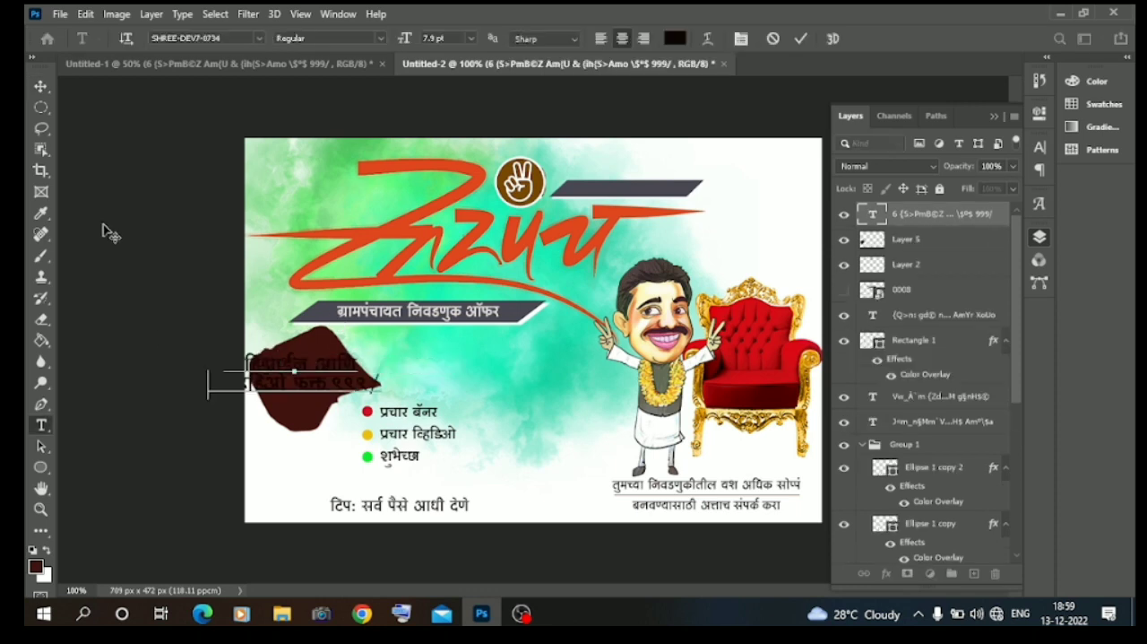
Scale the price text to 45.82% and center it inside the maroon shape.
left_click(41, 87)
left_click_drag(381, 376, 324, 375)
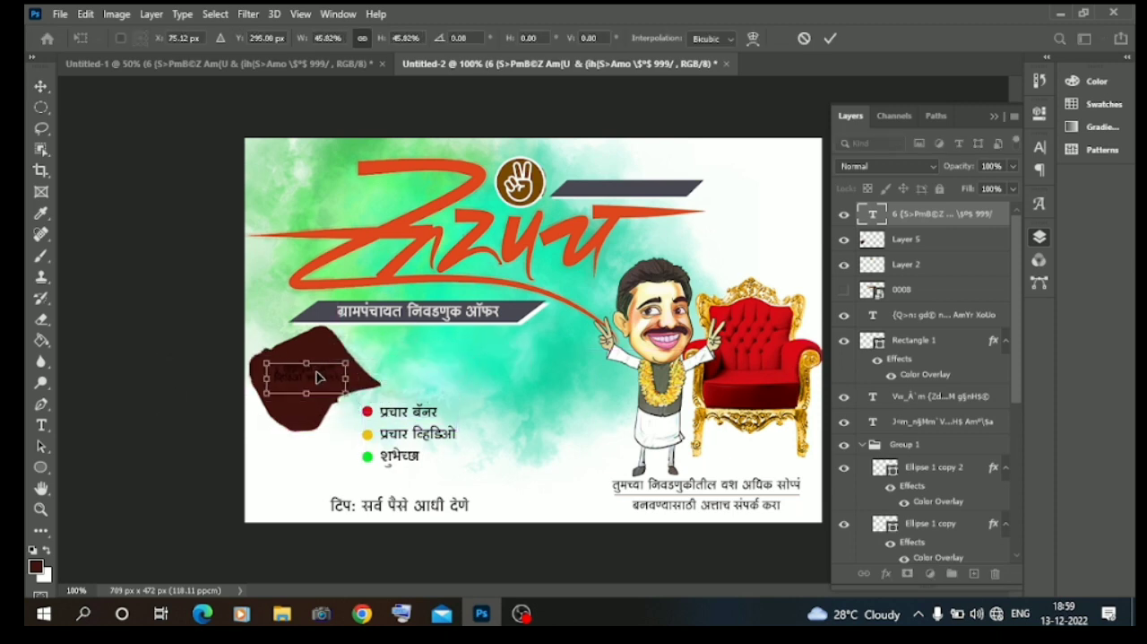
key("Return")
Color the price text on the maroon shape near-white and set its leading to 5 pt.
double_click(314, 376)
left_click(677, 39)
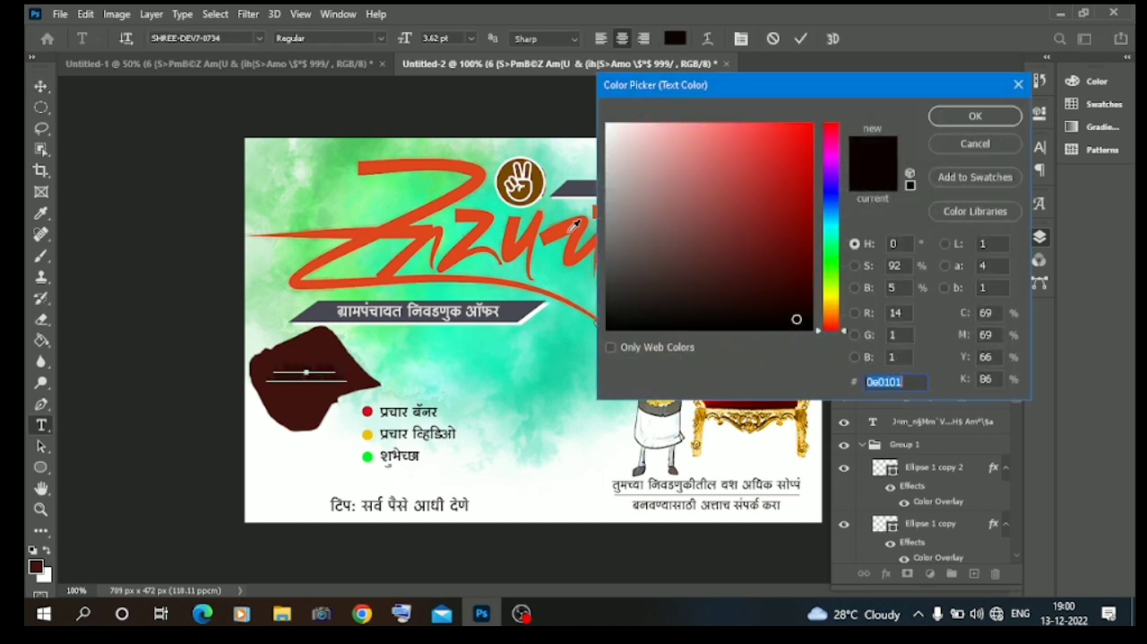
left_click(608, 134)
left_click(938, 124)
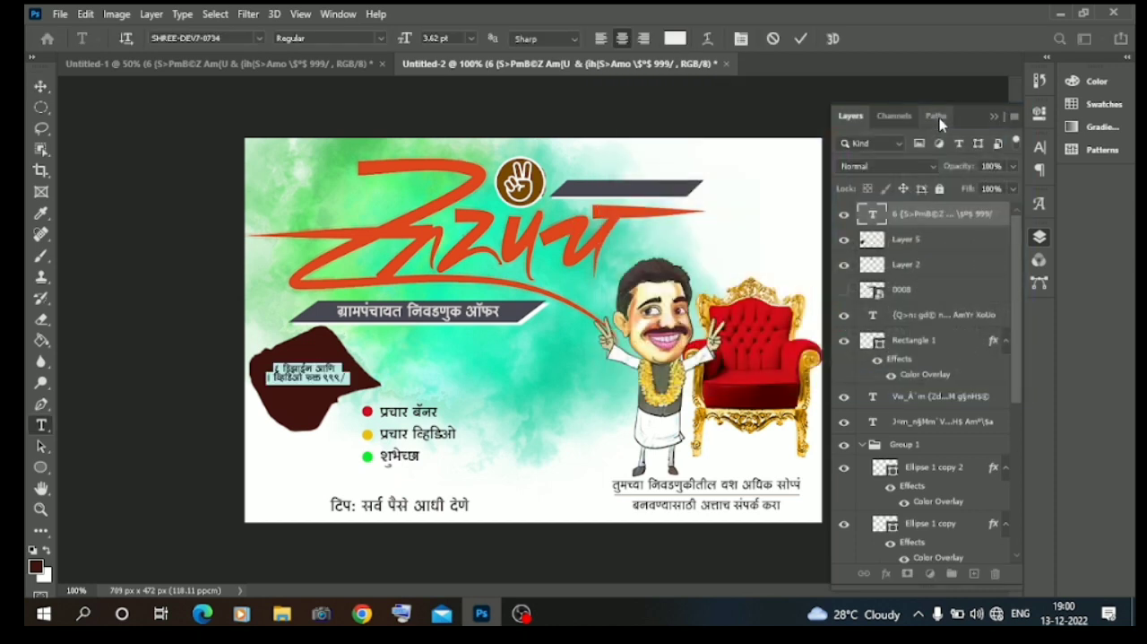
left_click(1042, 117)
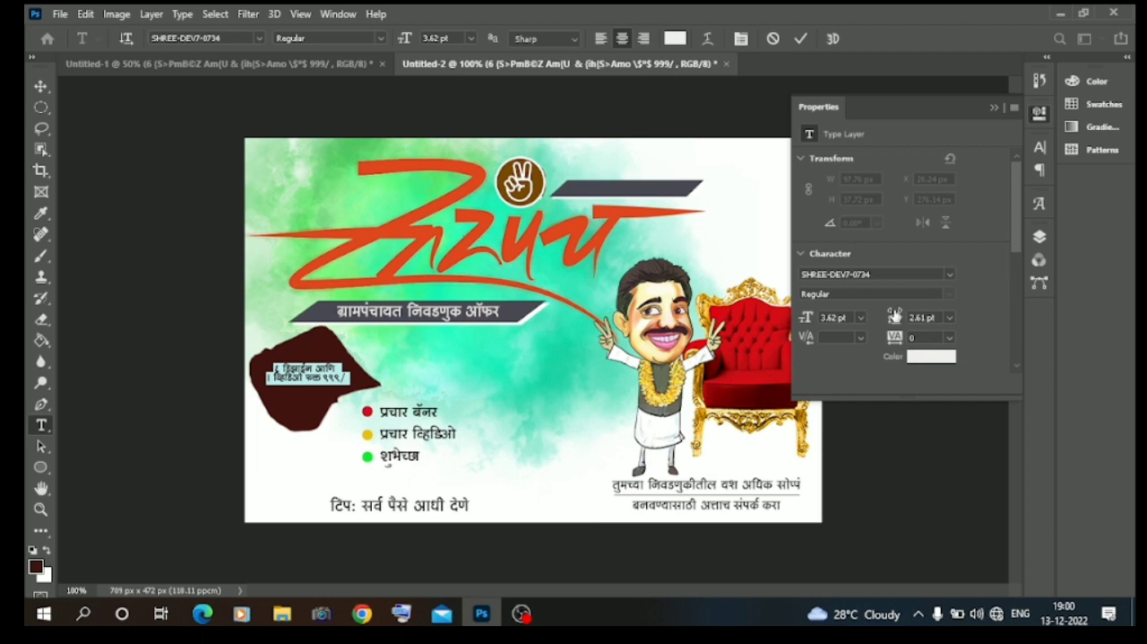
left_click_drag(895, 318, 897, 318)
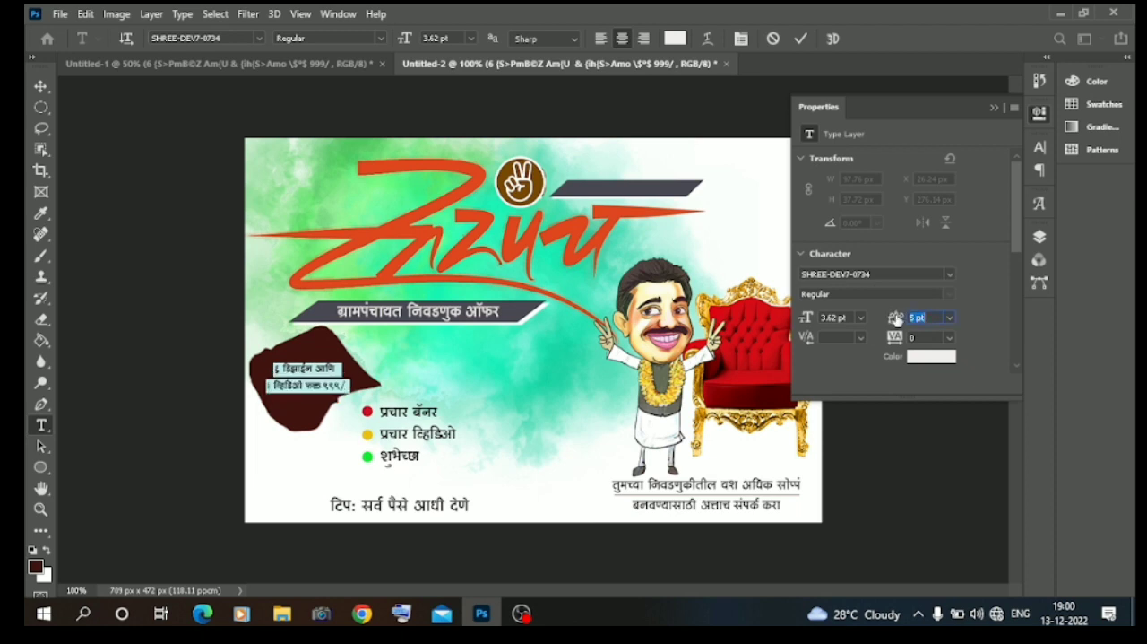
left_click(105, 187)
key("v")
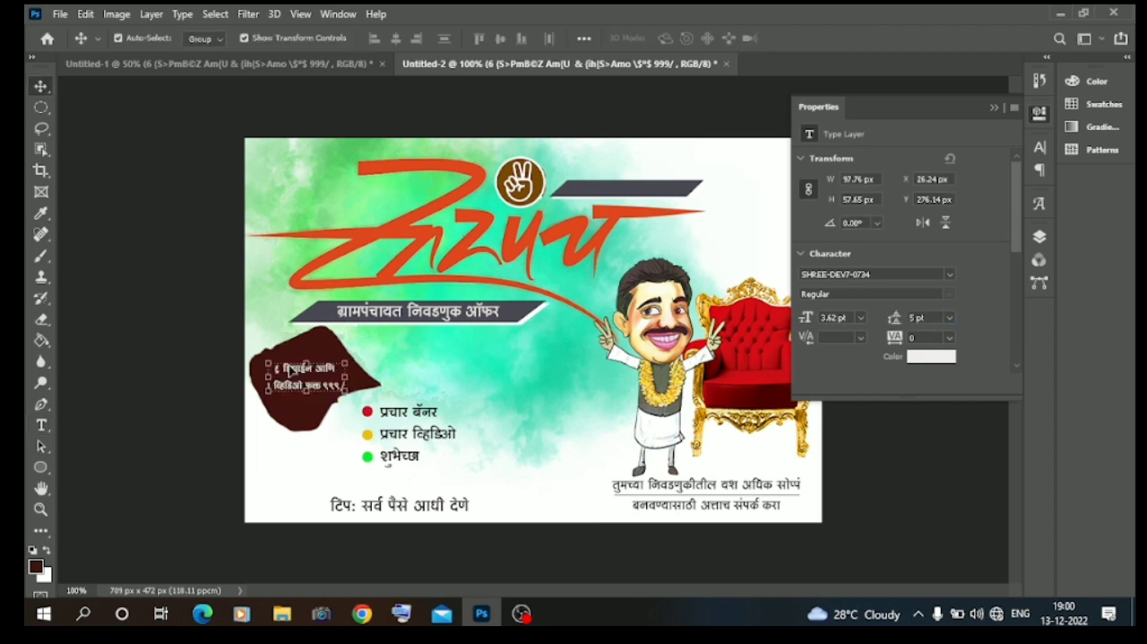
Change the design count in the price text to ४ and the price to ७००/.
double_click(302, 377)
key("BackSpace")
type("४")
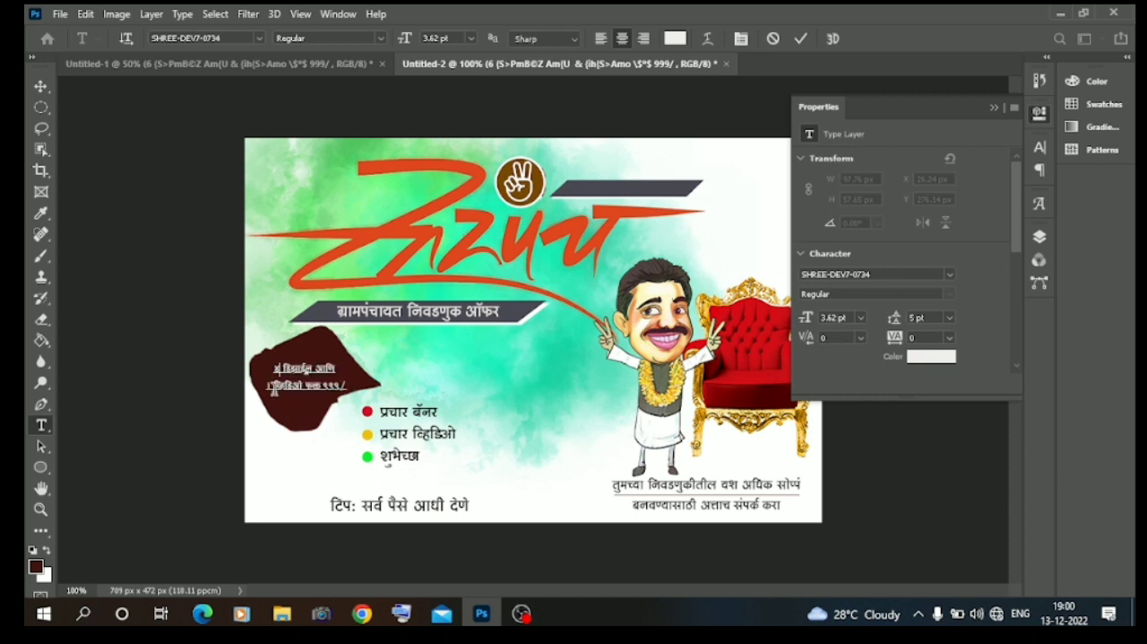
key("BackSpace")
key("BackSpace")
key("BackSpace")
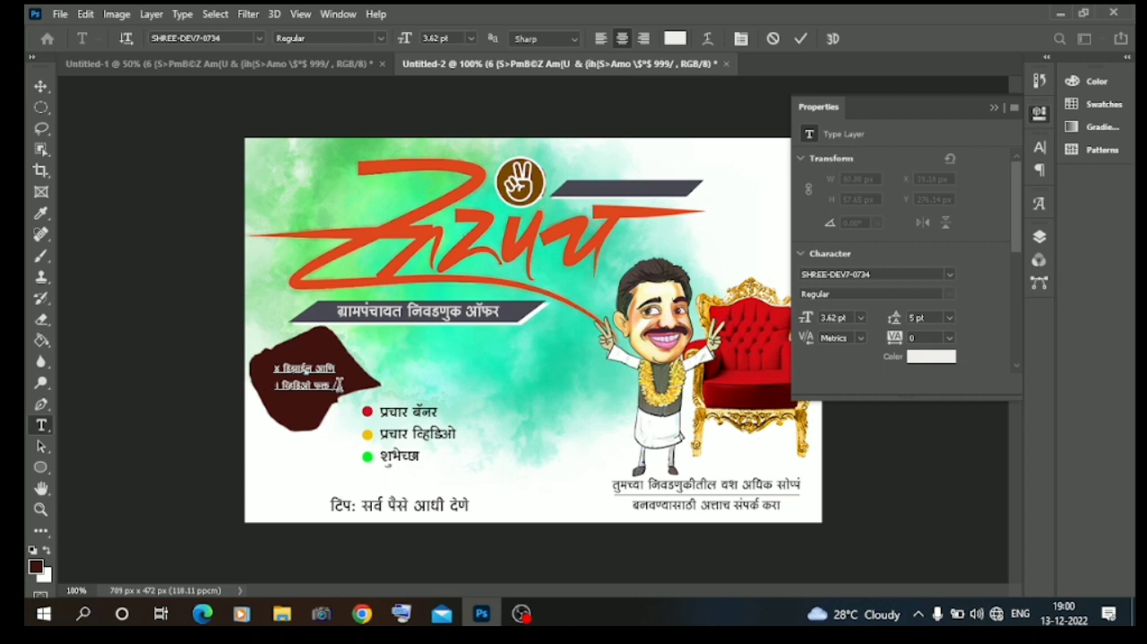
type("५००")
left_click(128, 182)
key("v")
left_click(117, 167)
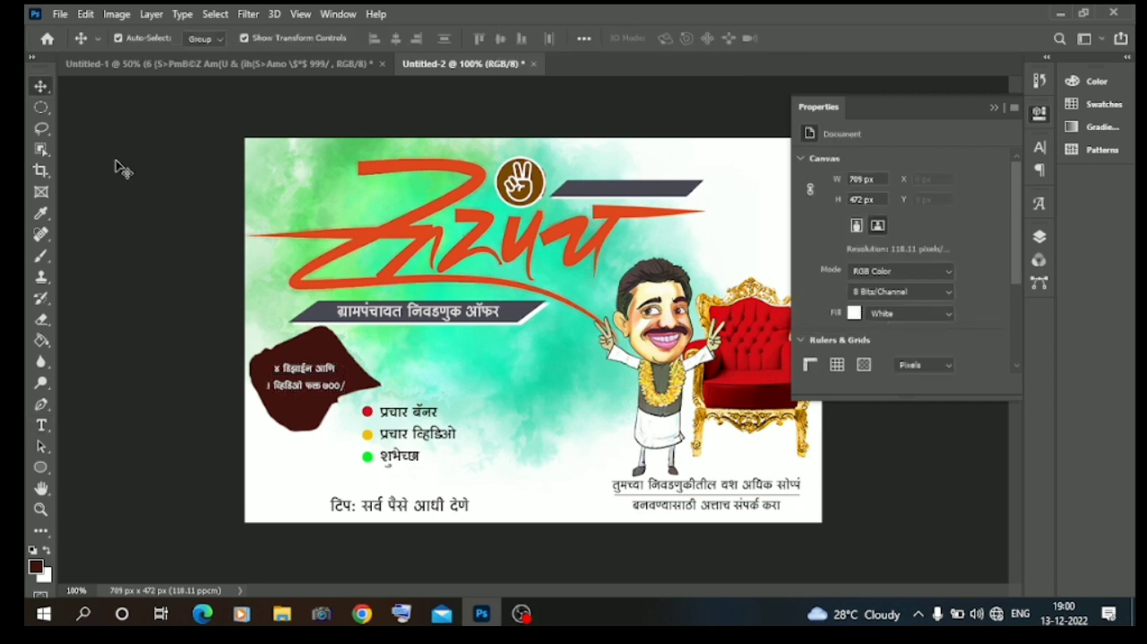
Change the design count in the price text to ३ and the price to ५००/.
left_click(310, 387)
key("ctrl+t")
key("Return")
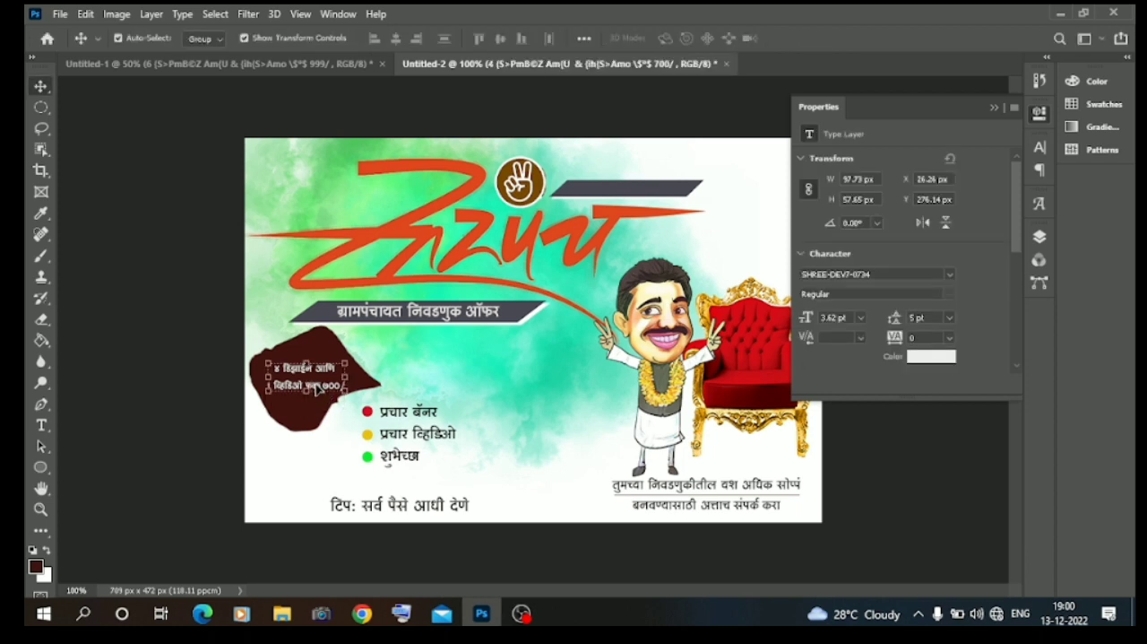
double_click(330, 389)
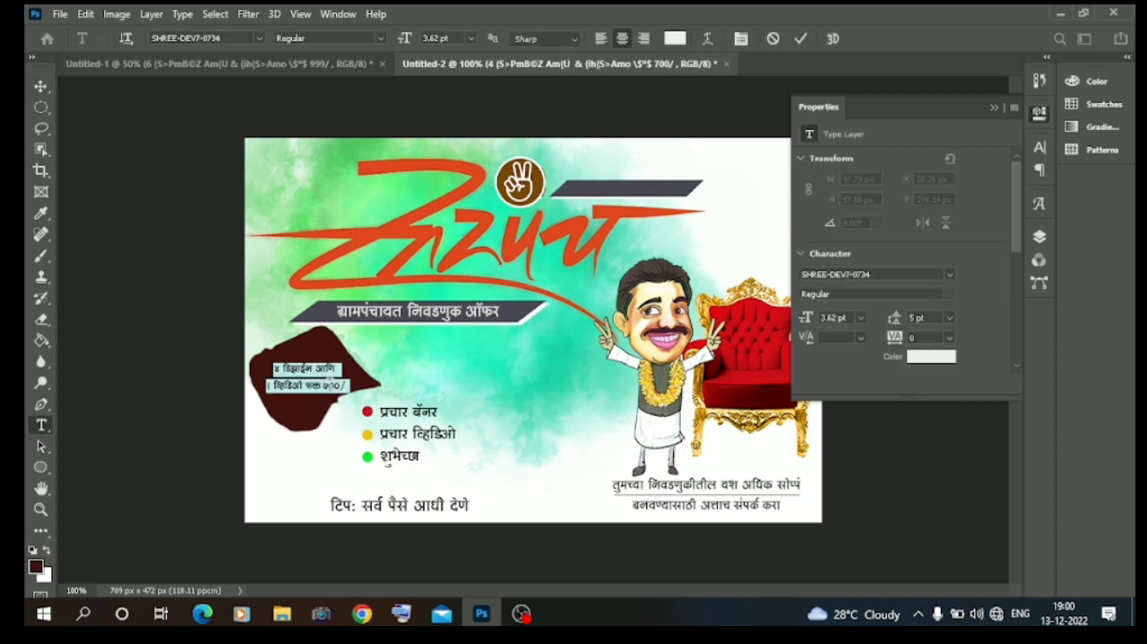
left_click(330, 386)
key("BackSpace")
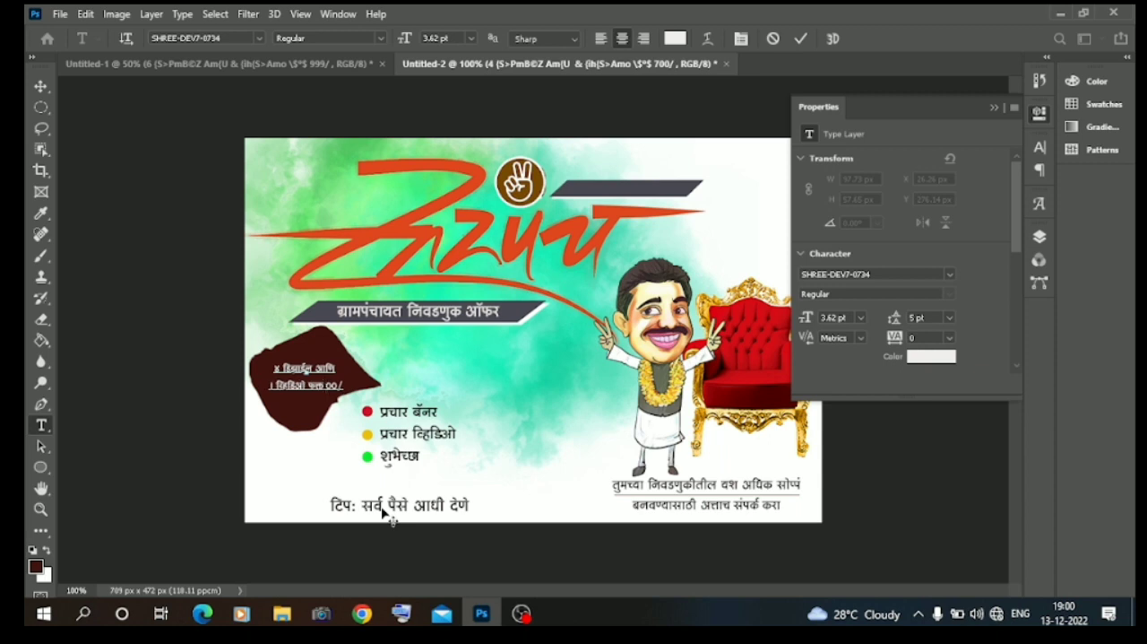
type("५")
key("BackSpace")
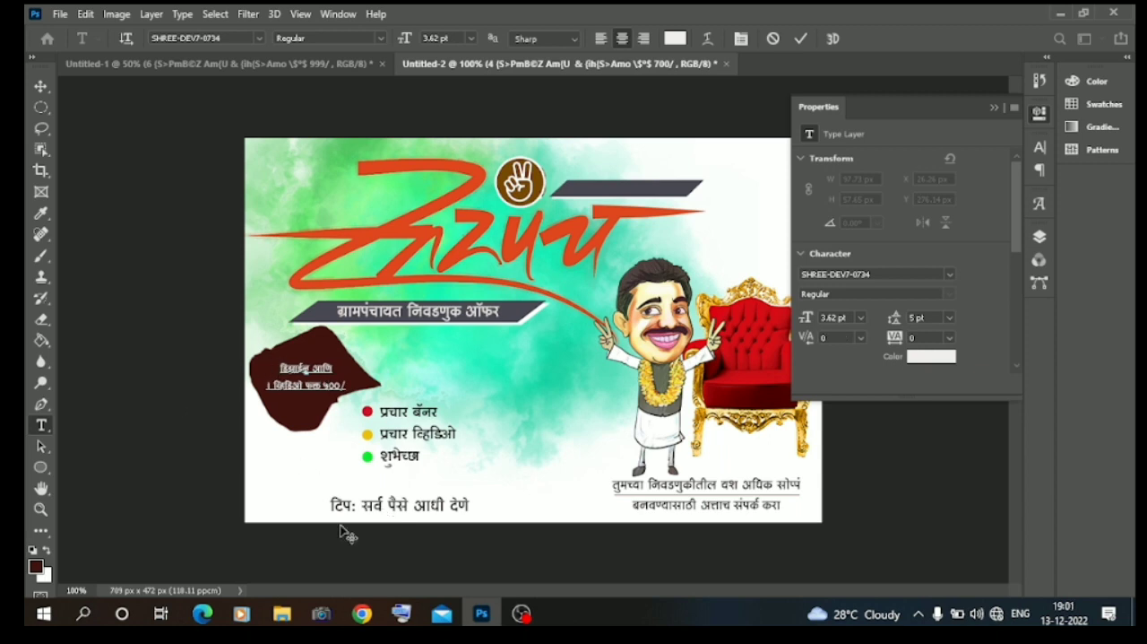
type("३")
key("ctrl+Return")
key("v")
Finish the price text edit and delete the irregular maroon shape layer behind it.
left_click(306, 426)
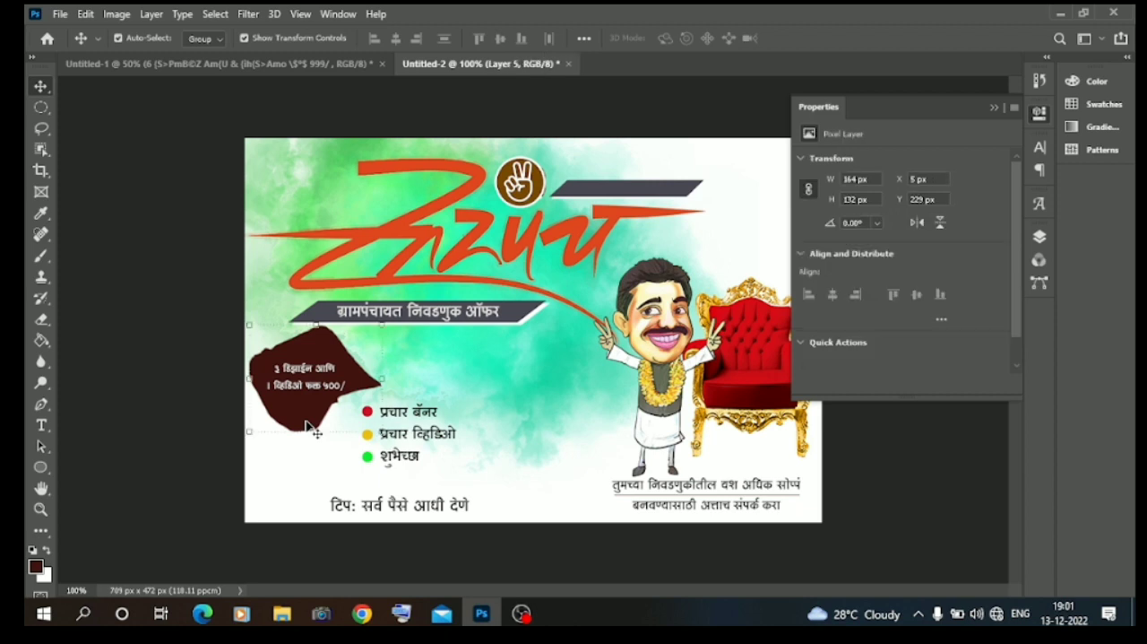
left_click_drag(319, 433, 316, 417)
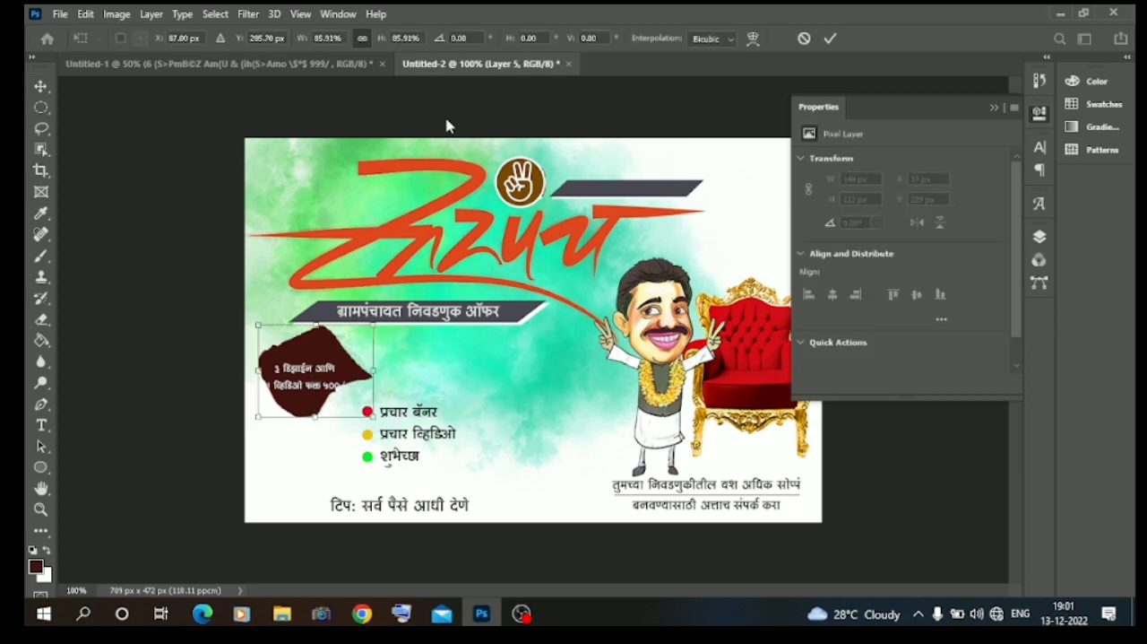
left_click(1040, 237)
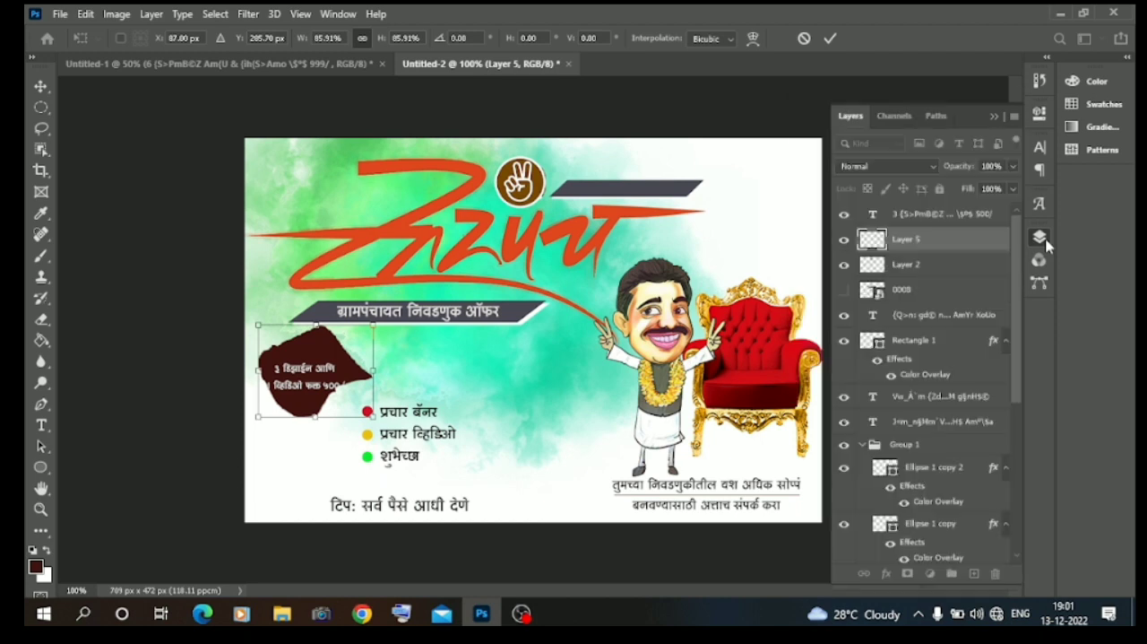
key("Return")
left_click(996, 572)
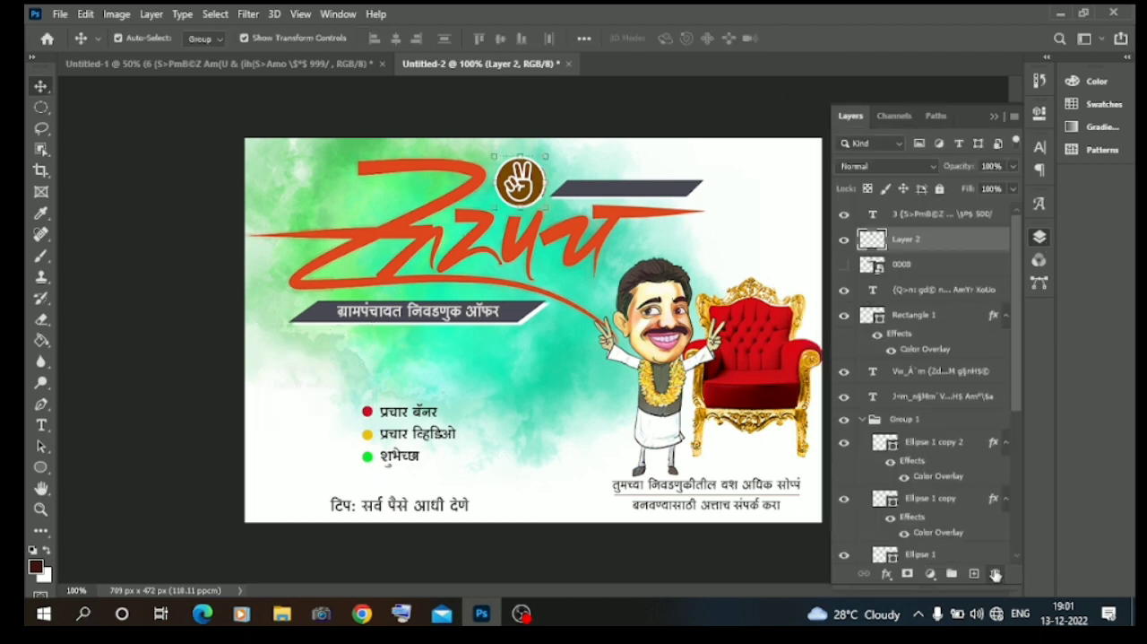
left_click(143, 372)
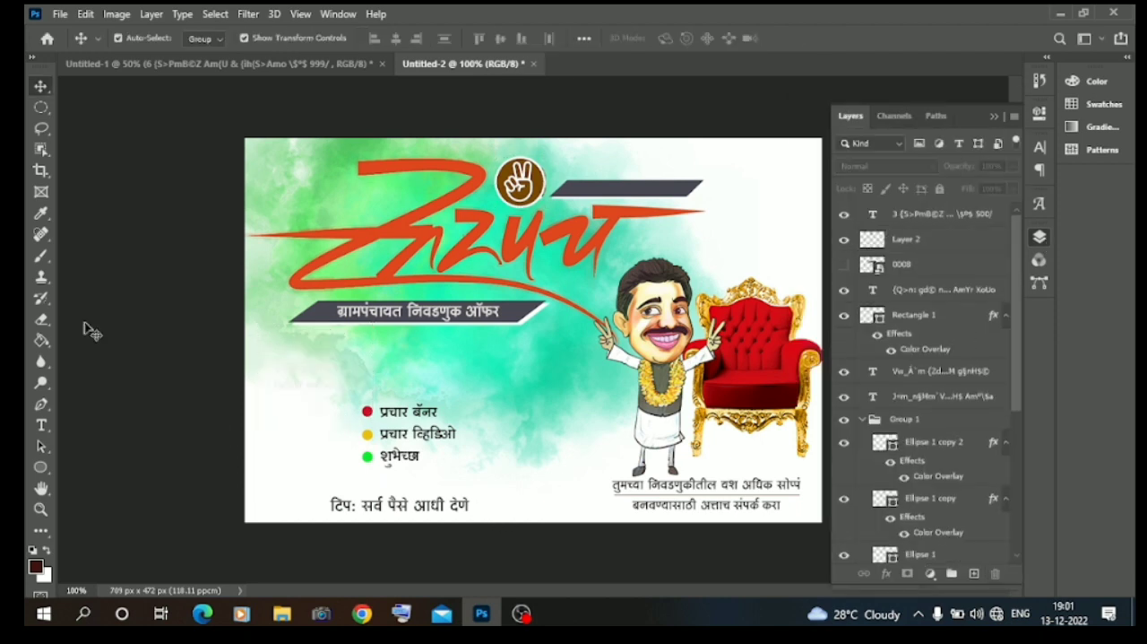
Draw a dark maroon ellipse about 116 by 79 px below the offer banner and stack it beneath the price text layer.
left_click(40, 466)
left_click_drag(279, 335, 374, 399)
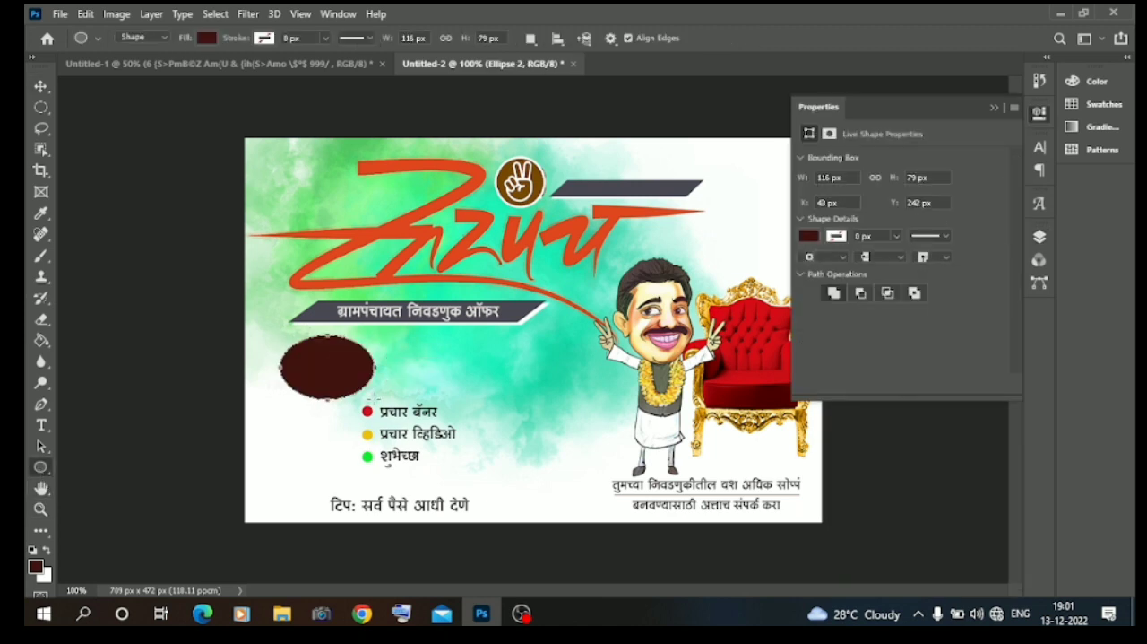
left_click(41, 86)
left_click_drag(369, 366, 340, 368)
left_click(1040, 235)
left_click_drag(914, 215, 922, 264)
Position the price text on the maroon ellipse and reduce the ellipse's height from its upper edge to fit the text.
left_click_drag(328, 385, 332, 379)
left_click(108, 287)
left_click(320, 338)
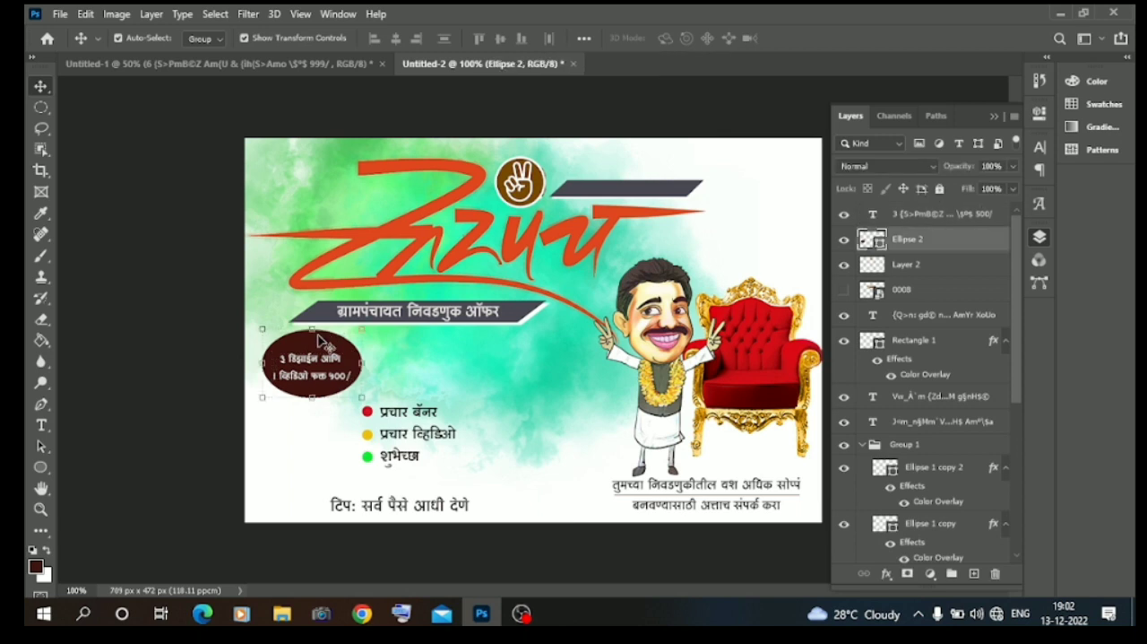
left_click_drag(313, 329, 313, 345)
left_click(41, 86)
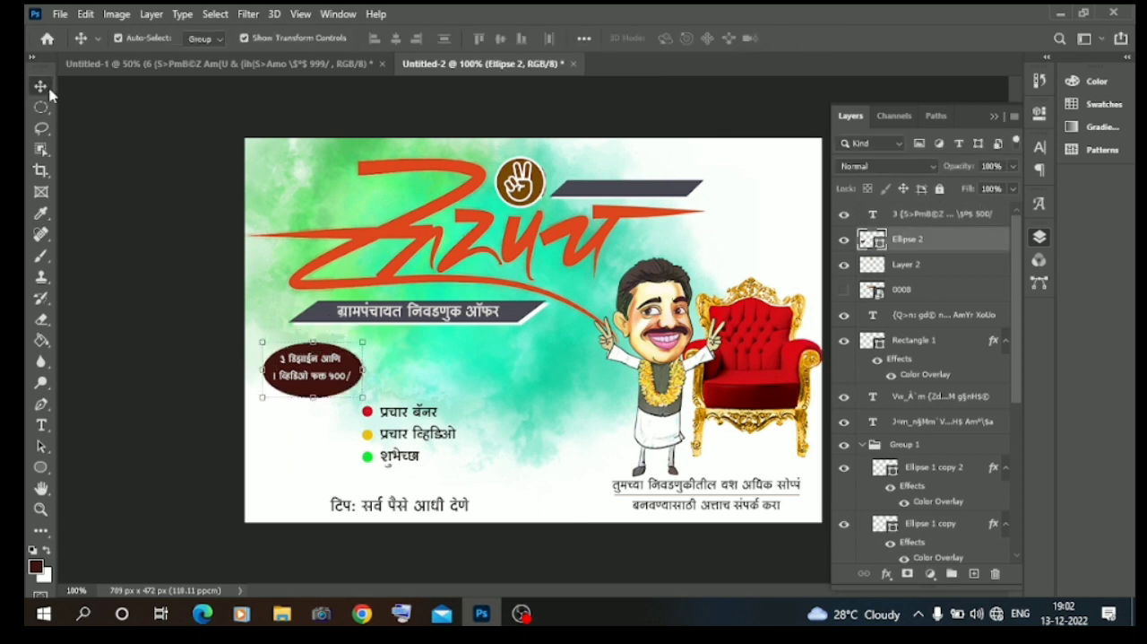
left_click(135, 183)
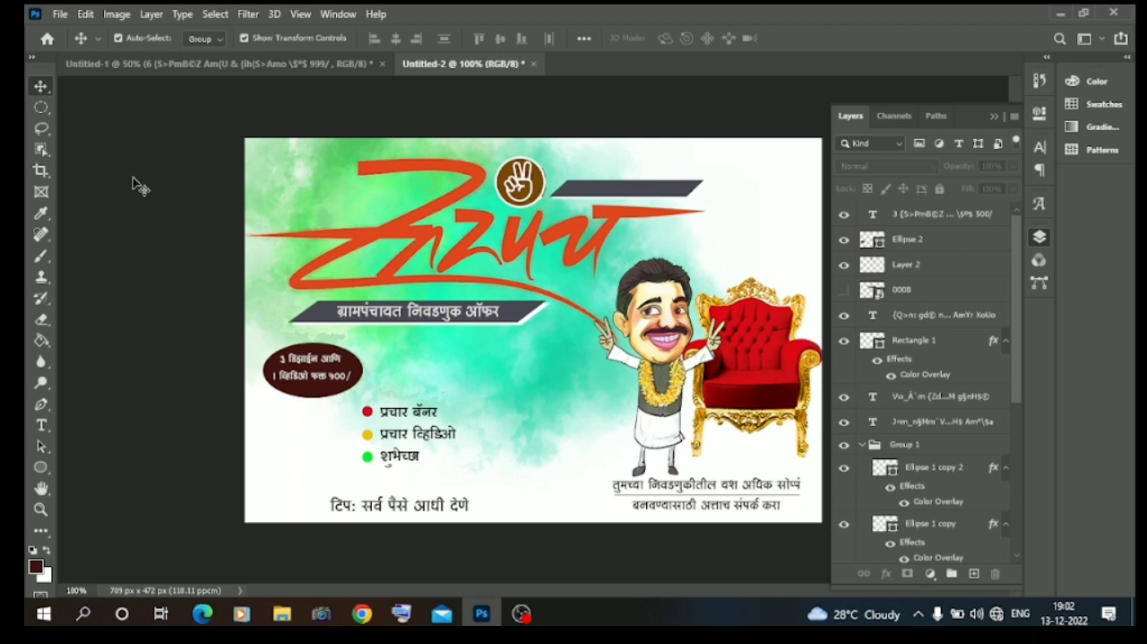
Duplicate the srpnch calligraphy layer and enlarge the lower one to about 84% as a larger backdrop across the canvas.
left_click(408, 229)
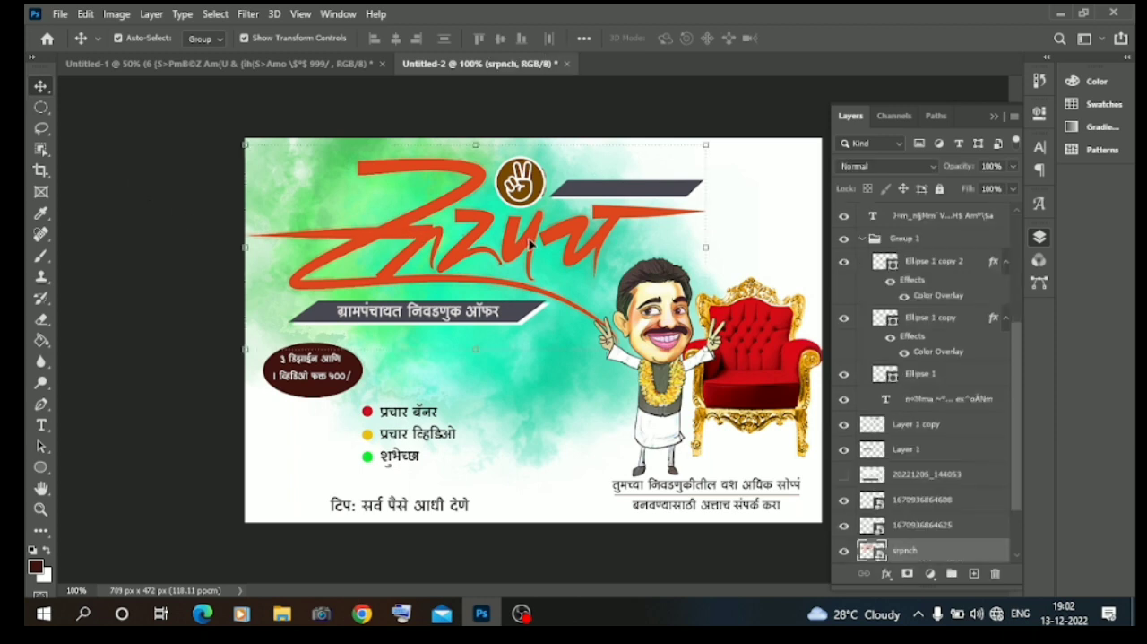
left_click_drag(908, 552, 973, 579)
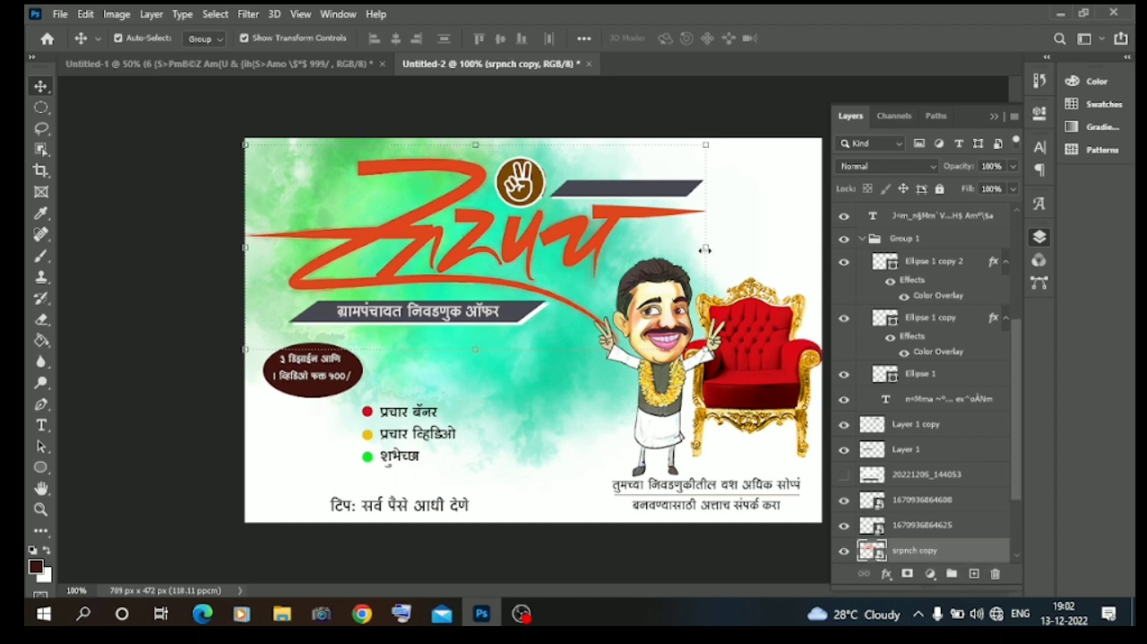
scroll(932, 414, "down", 2)
left_click(914, 475)
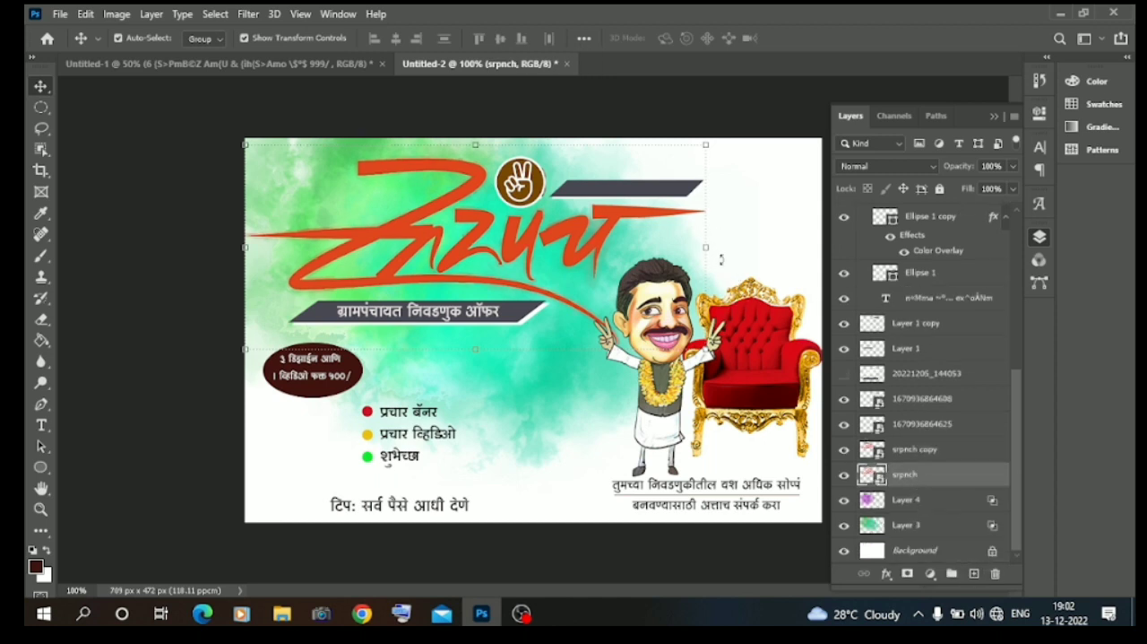
key("ctrl+t")
left_click_drag(741, 250, 813, 258)
left_click_drag(782, 242, 823, 285)
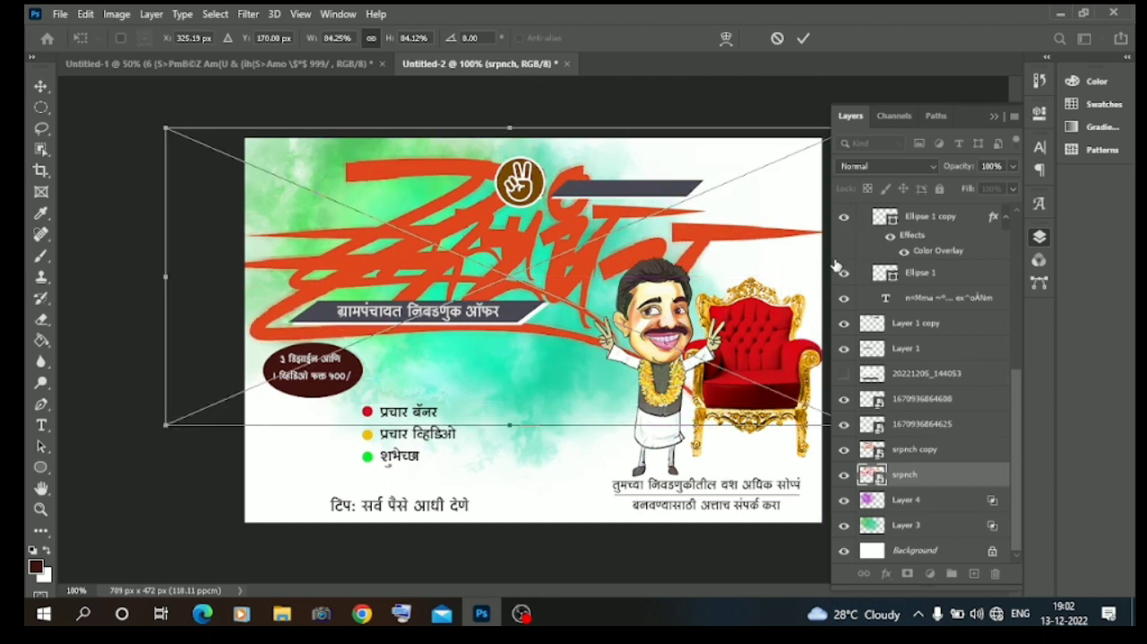
Blend the enlarged calligraphy backdrop in Darken mode and lower its opacity to a faint watermark.
left_click(887, 169)
left_click(881, 224)
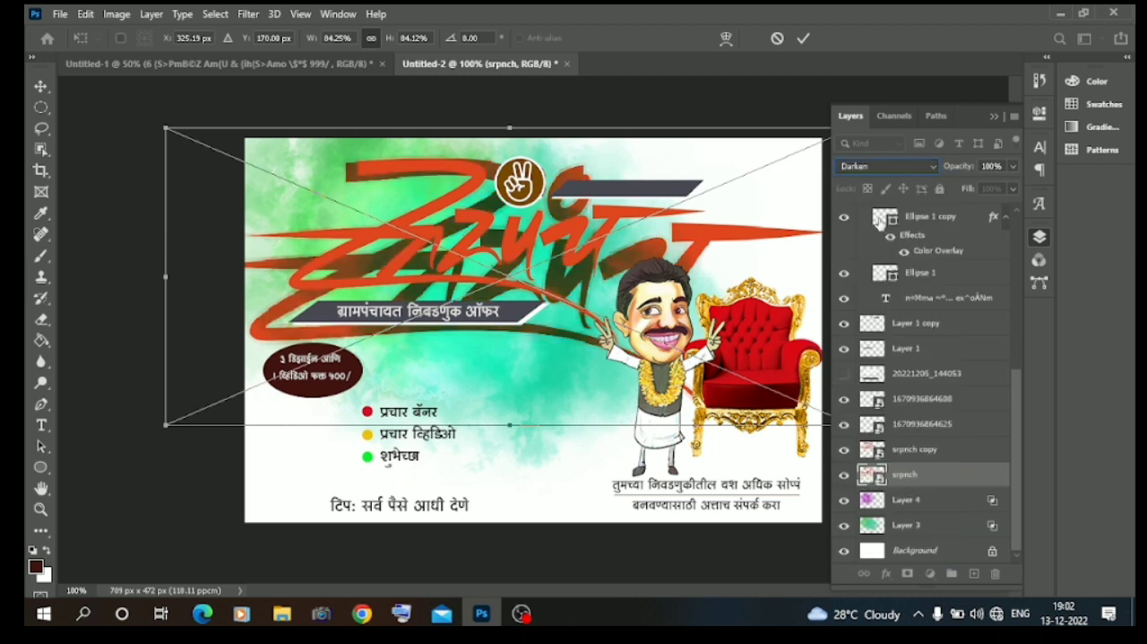
left_click(1014, 166)
left_click_drag(975, 186, 951, 194)
key("Return")
left_click(125, 223)
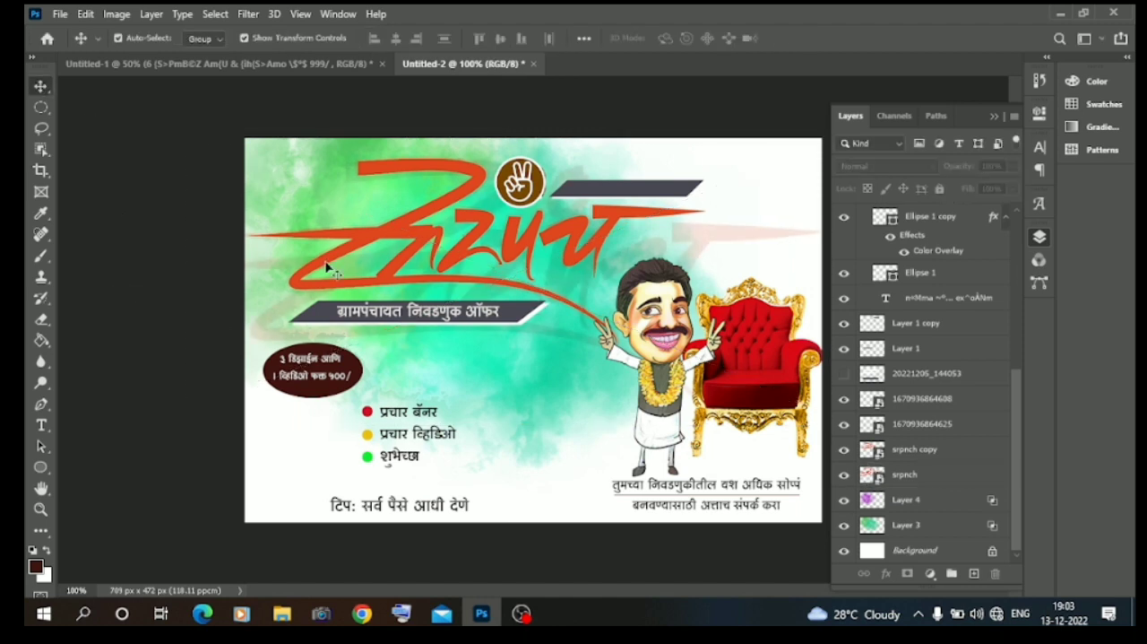
Switch to File Explorer and place PicsArt_08-23-10.18.48 from the 2022 election background folder into the Photoshop document.
left_click(417, 249)
left_click(282, 613)
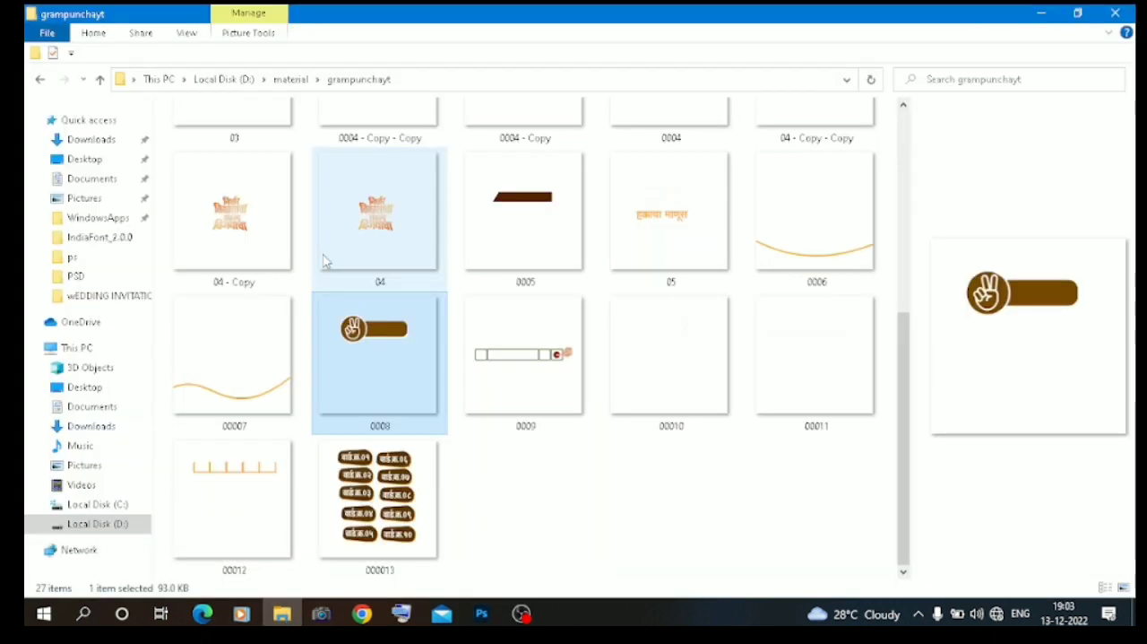
left_click(38, 82)
double_click(203, 148)
double_click(206, 131)
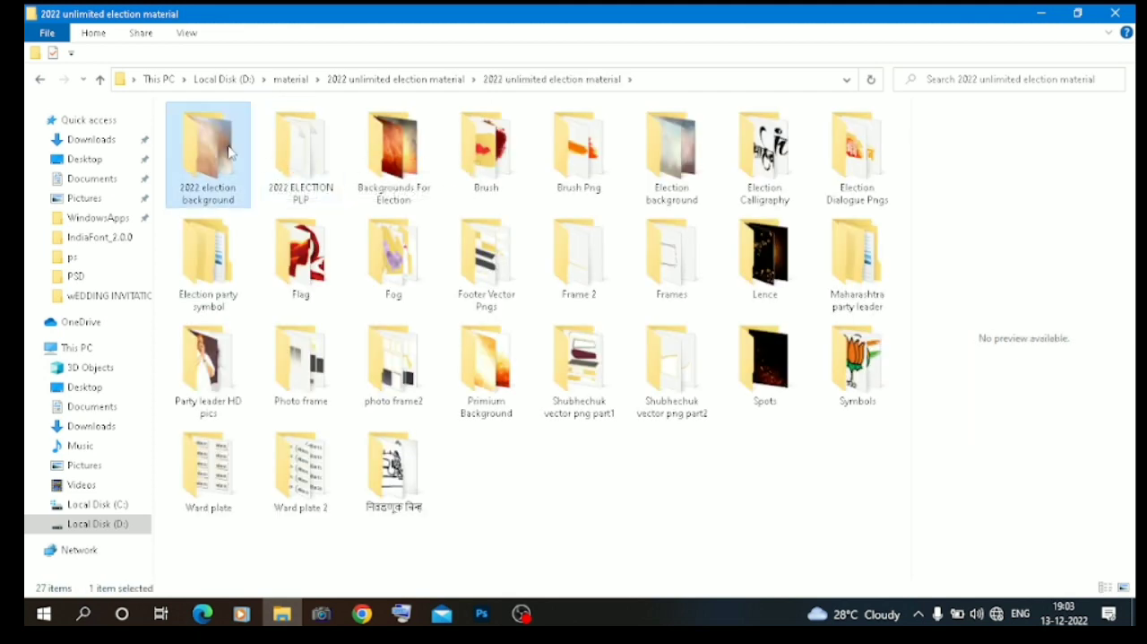
double_click(234, 152)
scroll(502, 327, "down", 1)
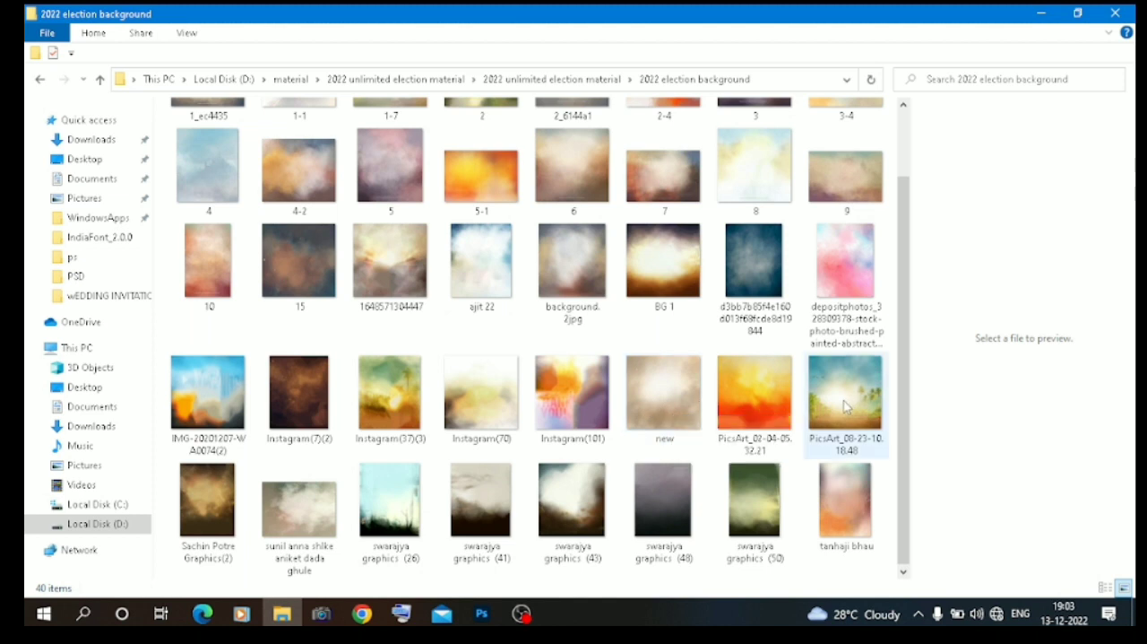
left_click_drag(823, 395, 567, 473)
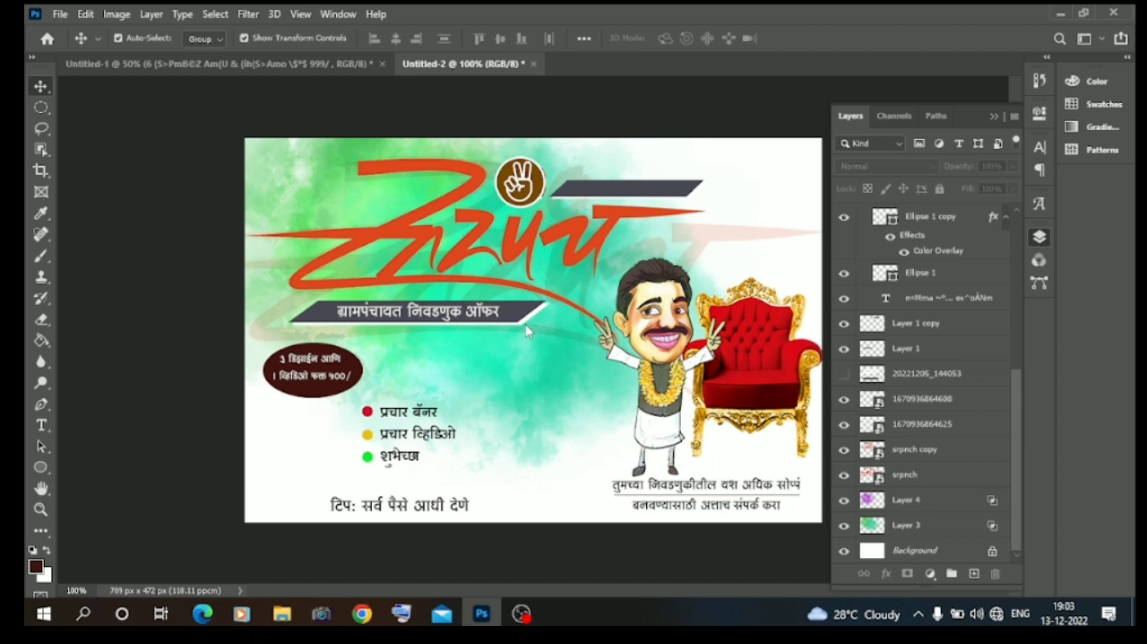
Stretch the placed palm-tree background horizontally to 9.16% width so it covers the whole canvas.
left_click(993, 118)
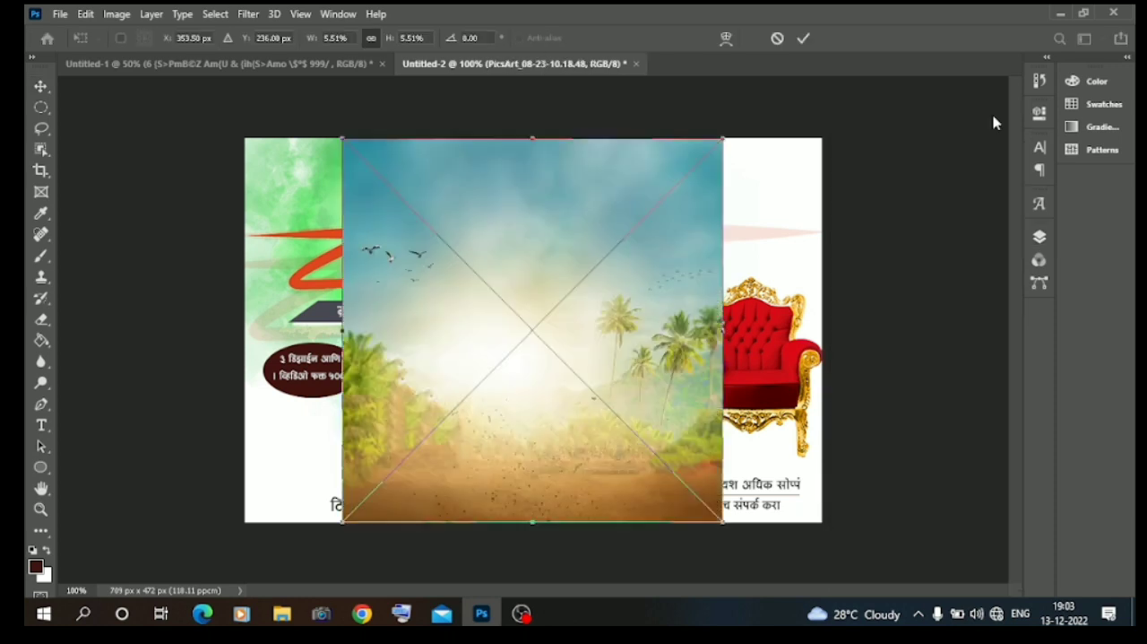
left_click_drag(726, 334, 877, 332)
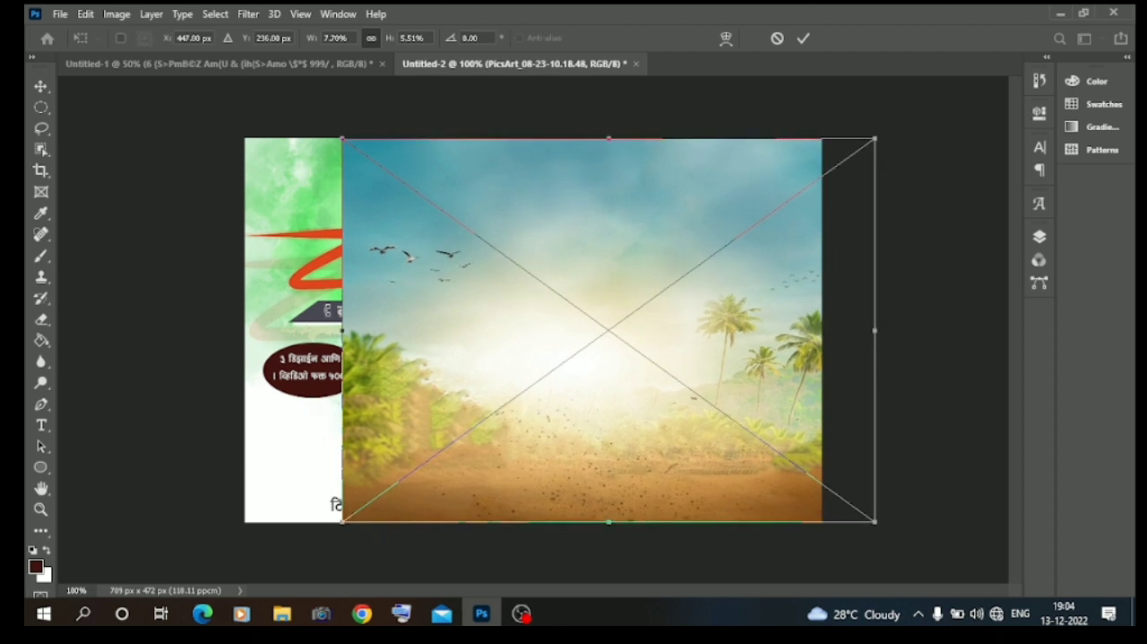
left_click_drag(344, 332, 243, 329)
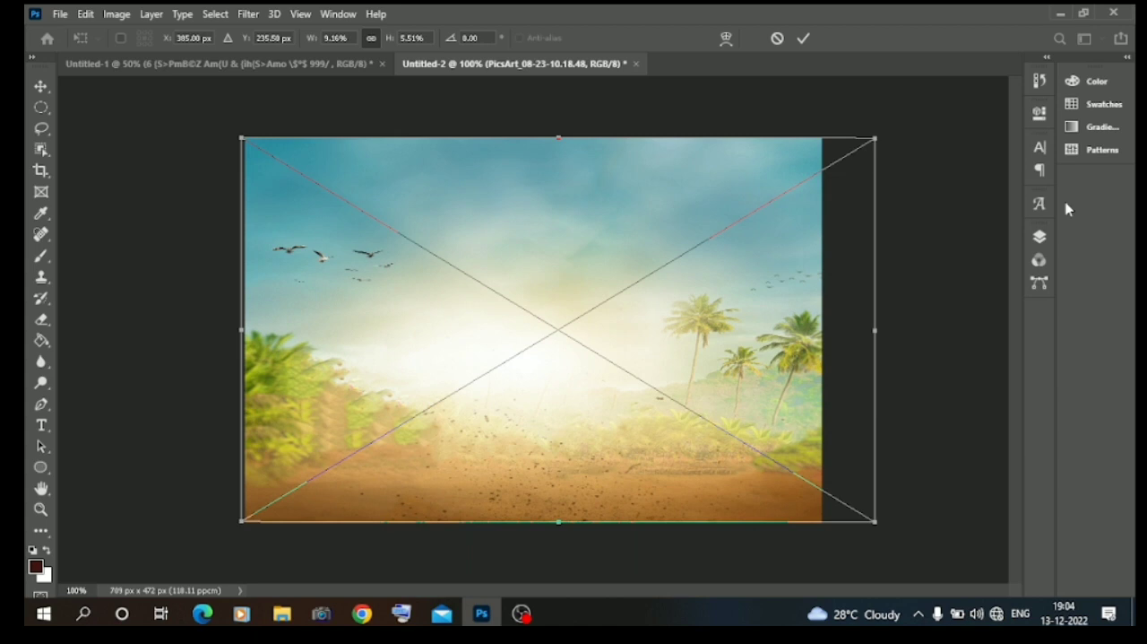
Commit the palm-tree background and restack its layer directly above Layer 4, beneath both calligraphy layers.
left_click(1040, 235)
scroll(920, 448, "up", 5)
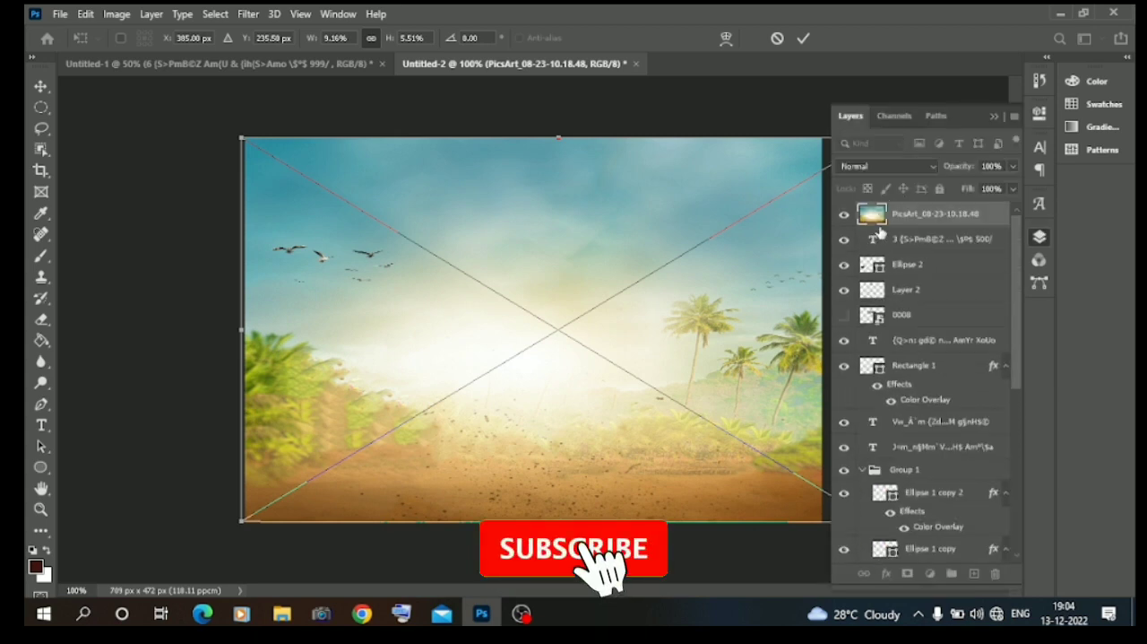
left_click_drag(920, 492, 916, 536)
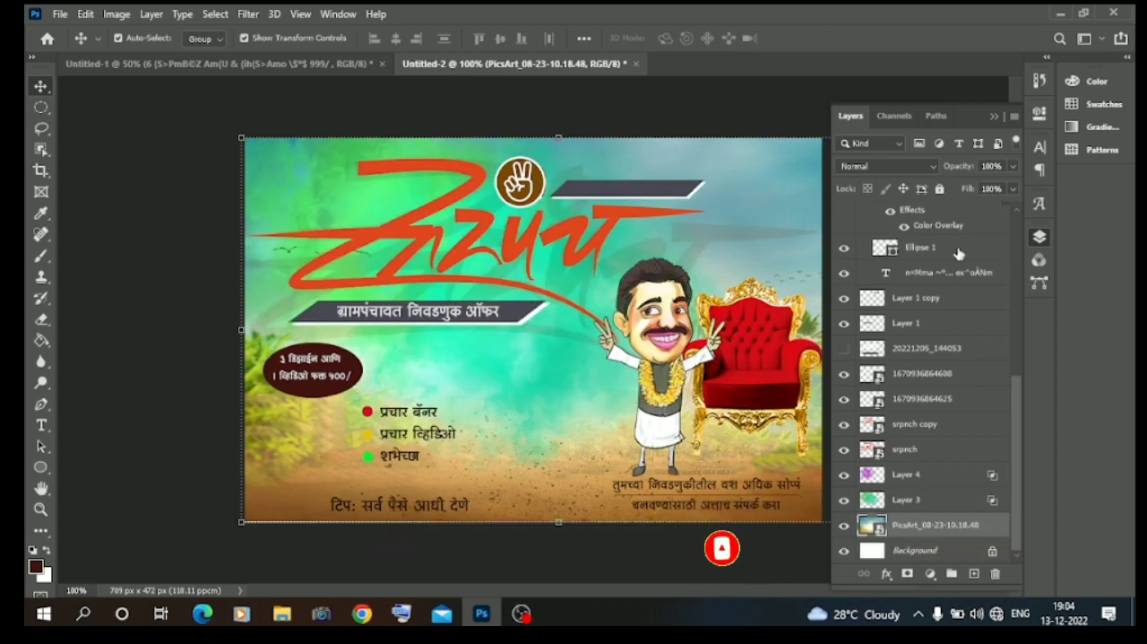
left_click_drag(882, 529, 899, 475)
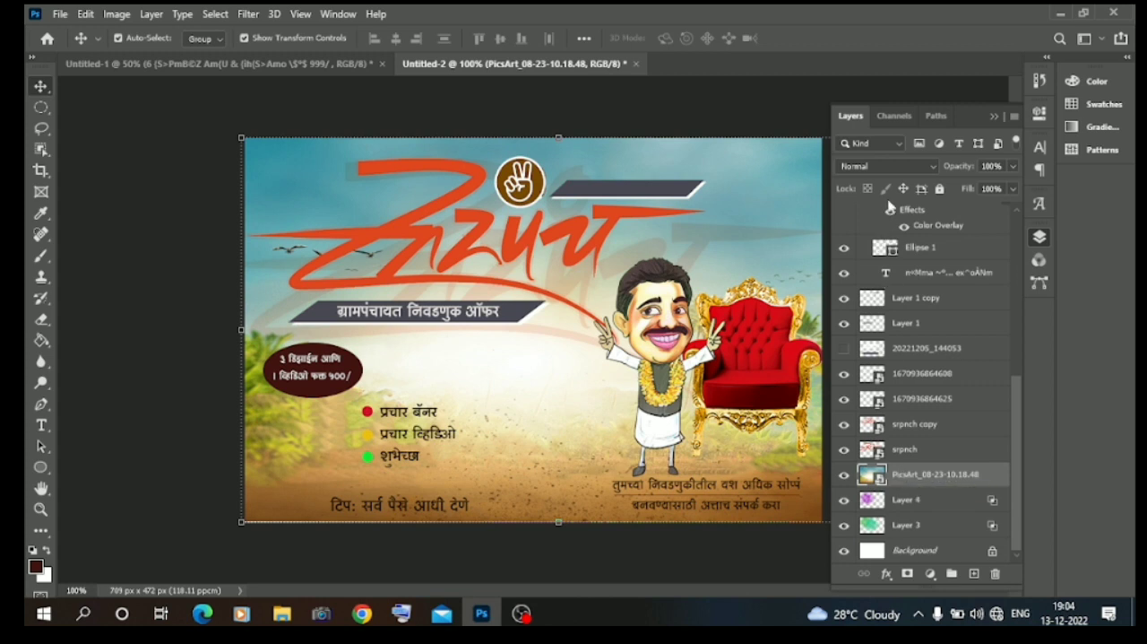
Set the palm-tree background's blend mode to Darken and its opacity to 41%.
left_click(884, 166)
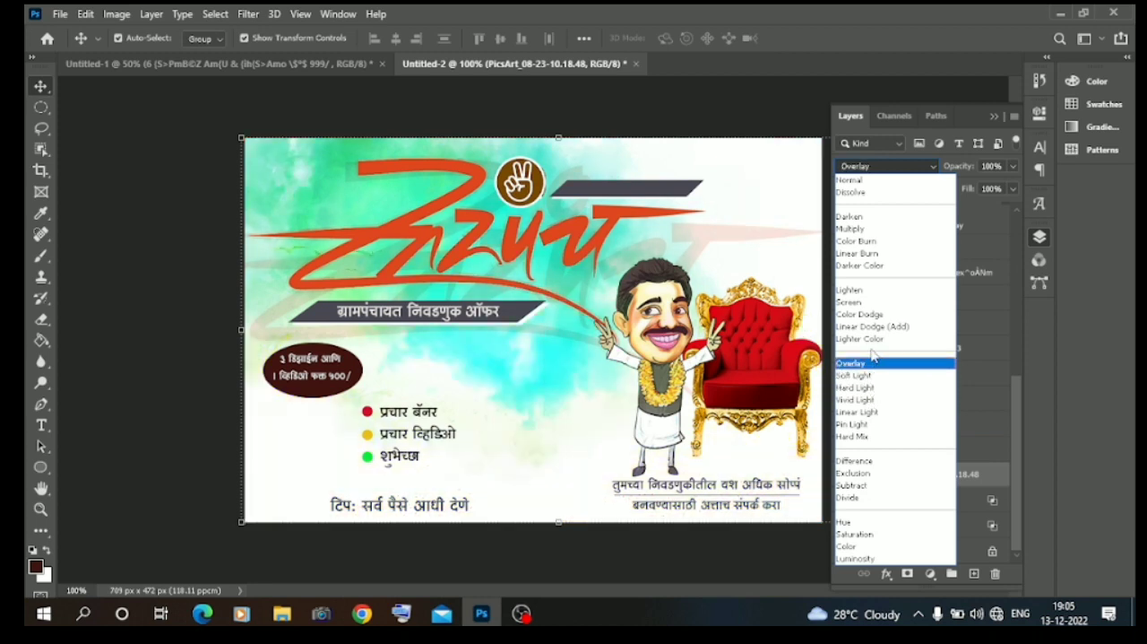
left_click(867, 218)
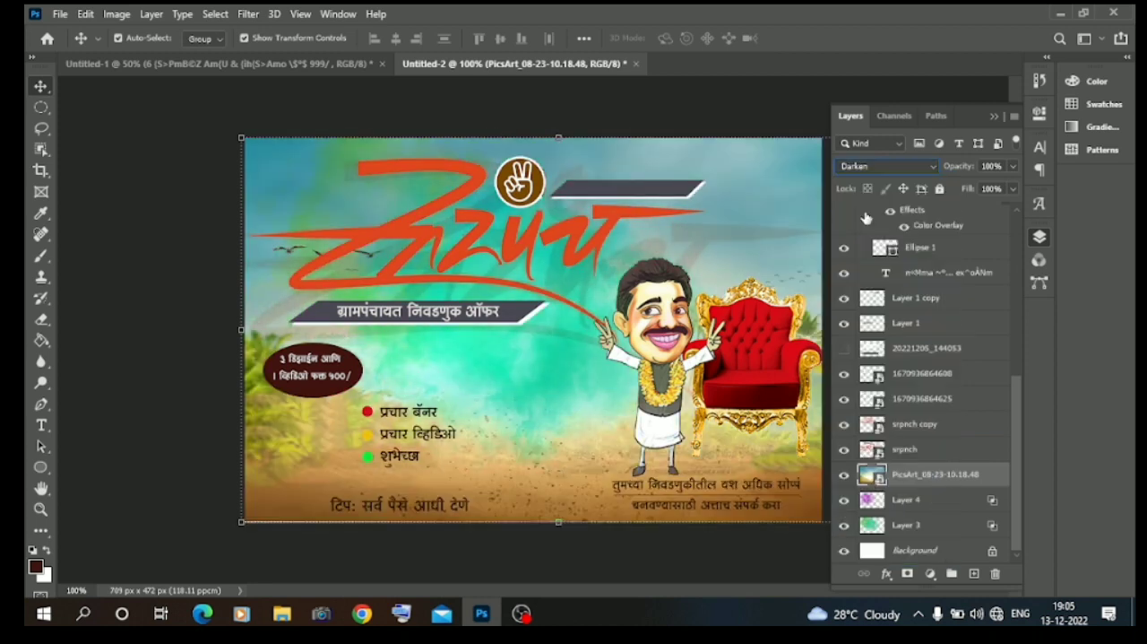
left_click_drag(1012, 173, 968, 189)
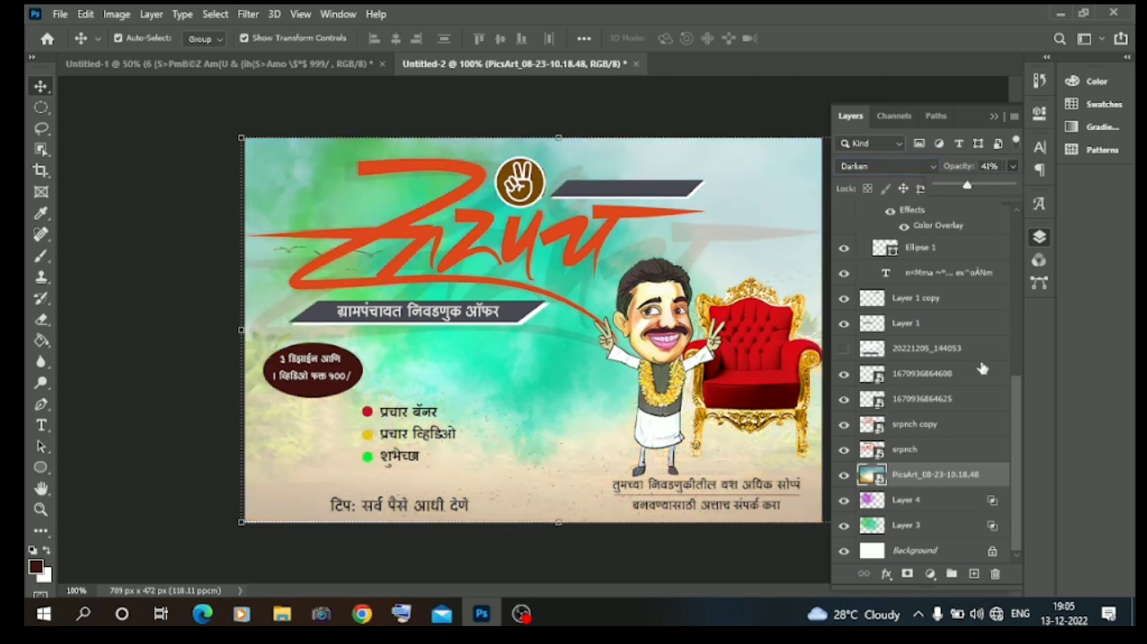
Add a Color Lookup adjustment layer above the green texture on Layer 3.
left_click(905, 524)
left_click(931, 573)
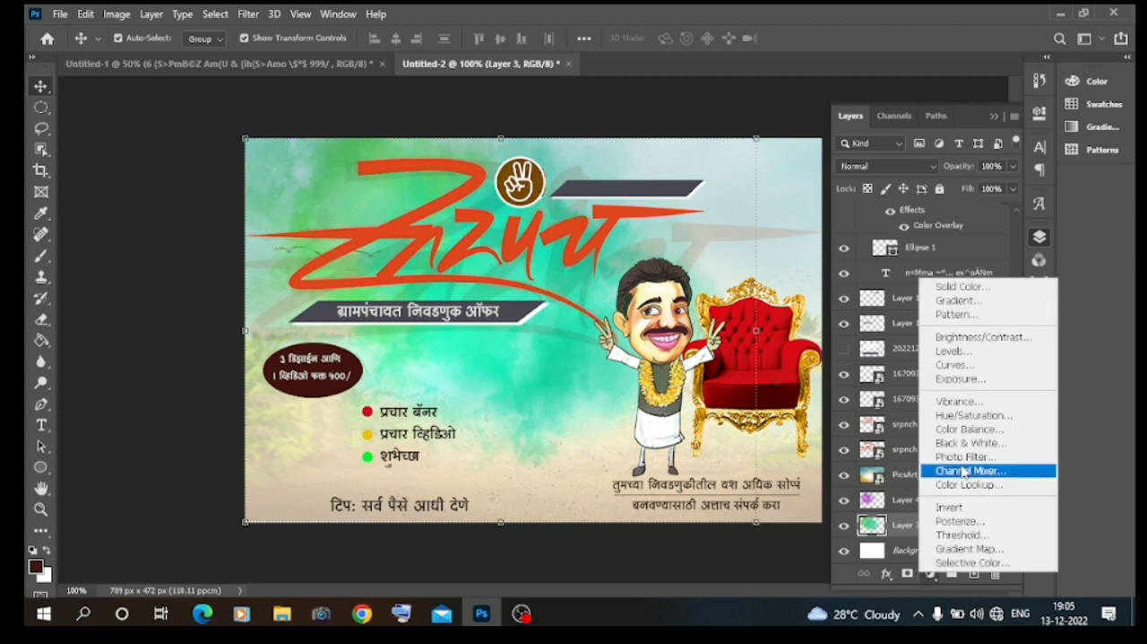
left_click(959, 485)
Preview the 3DLUT looks and apply Fuji ETERNA 250D Kodak 2395 to the Color Lookup adjustment.
left_click(895, 162)
left_click(890, 74)
key("Down")
key("Down")
key("Down")
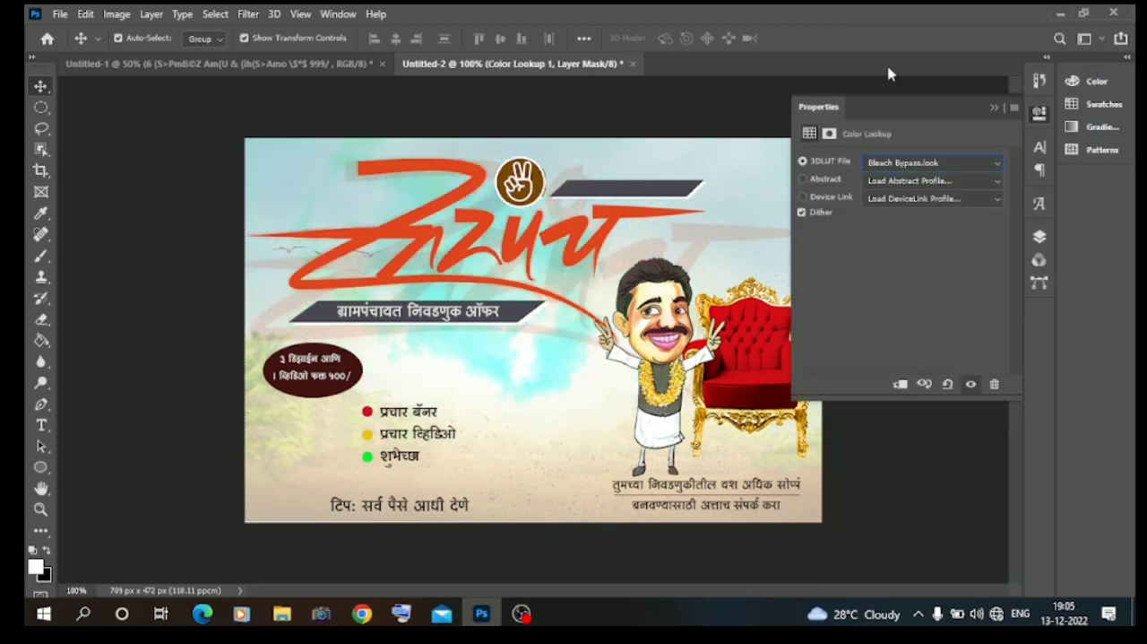
key("Down")
key("Down")
key("Down")
key("Down")
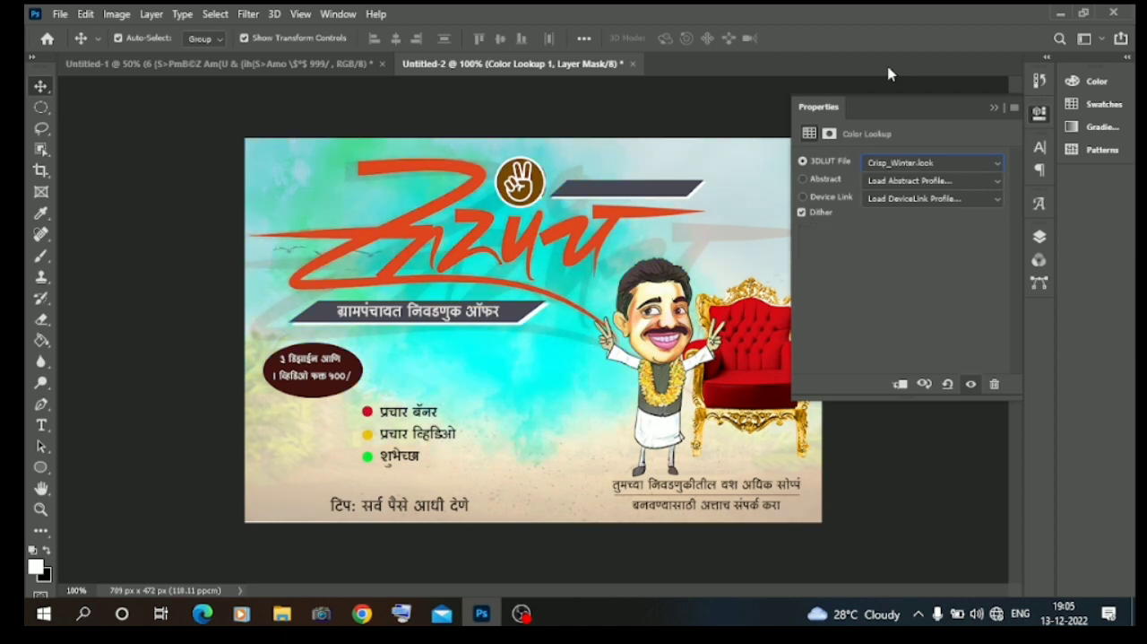
key("Down")
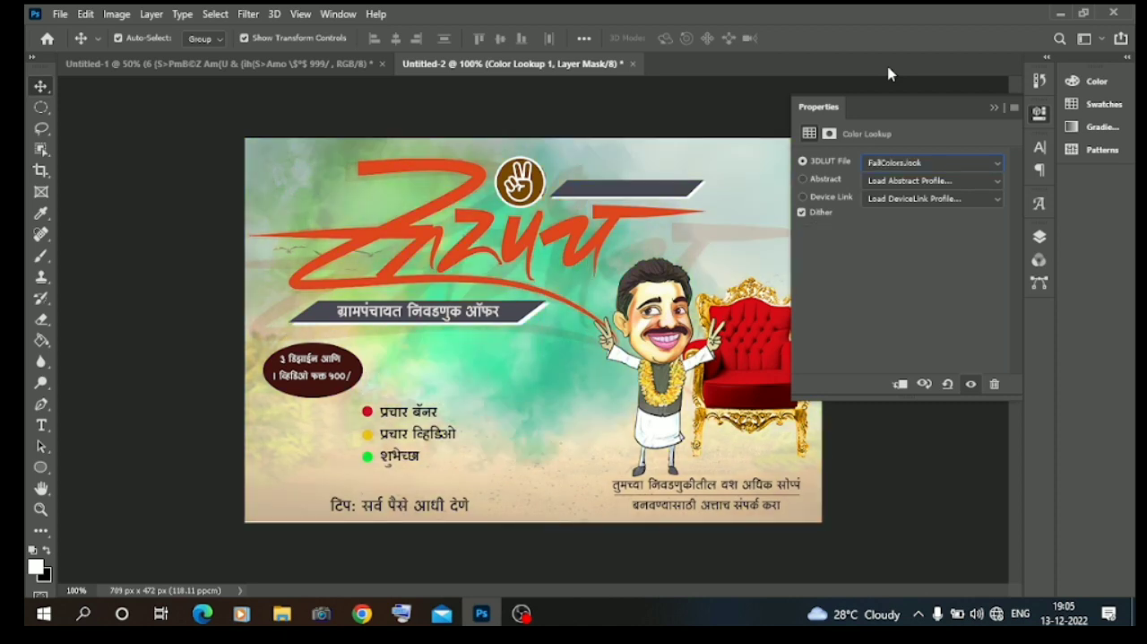
key("Down")
key("Down")
key("Down")
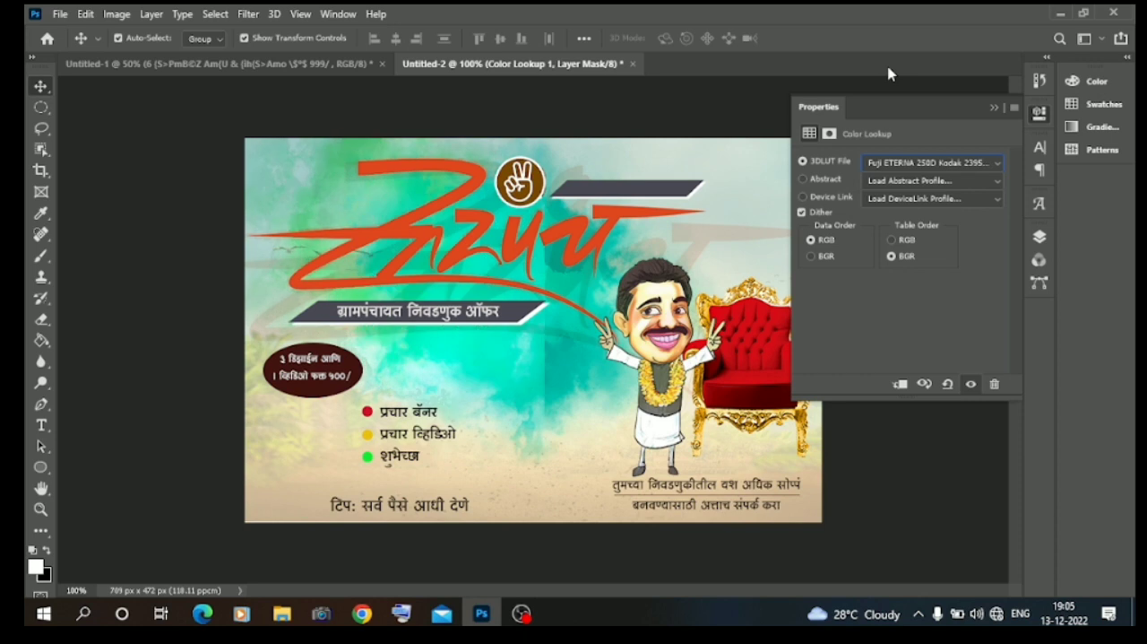
left_click(1013, 98)
left_click(123, 258)
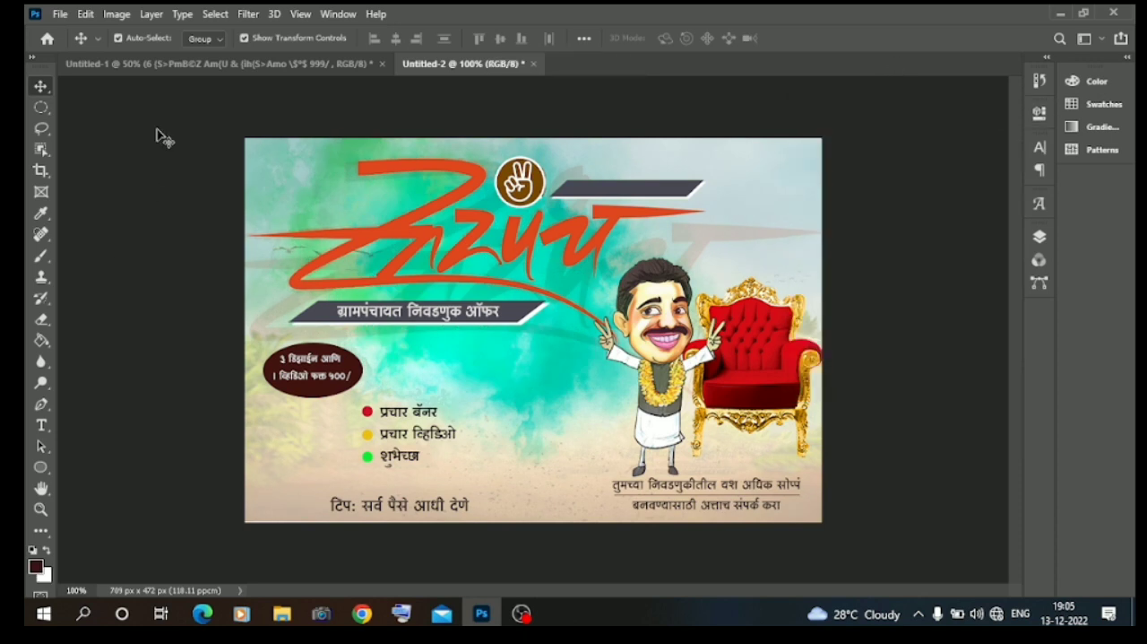